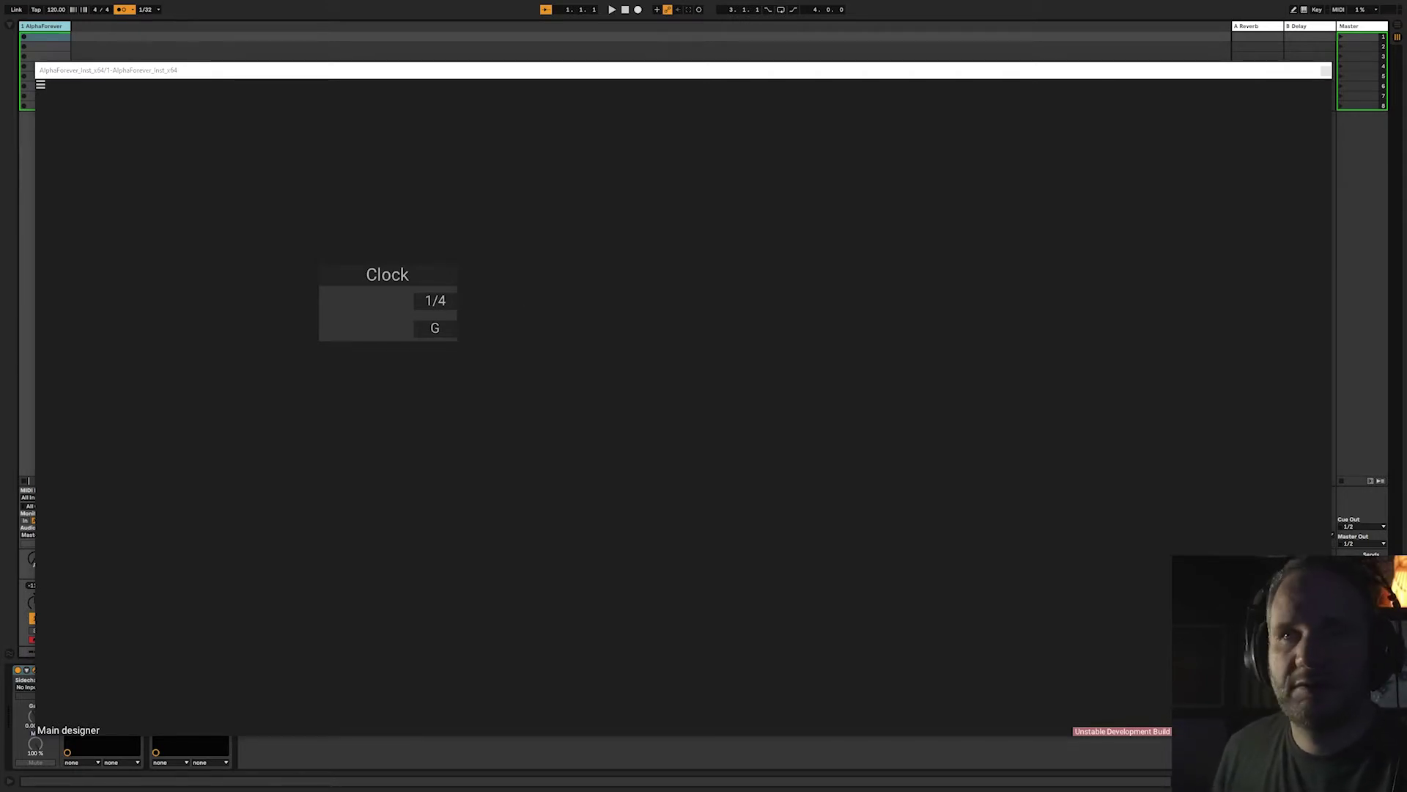
Move the Clock module aside to free space and add a Mul module next to it
left_click(592, 421)
left_click_drag(375, 272, 254, 328)
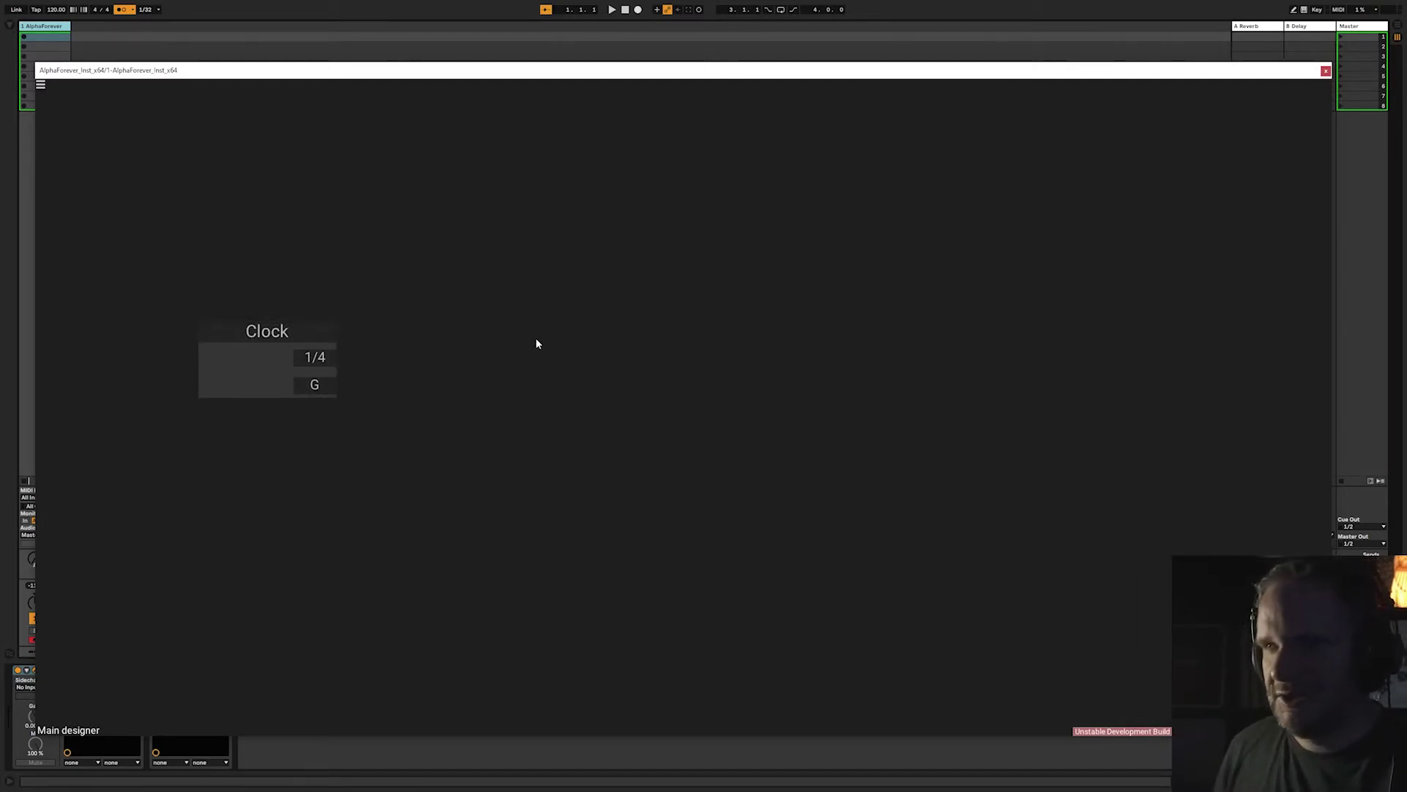
right_click(421, 353)
type("mu")
left_click(543, 379)
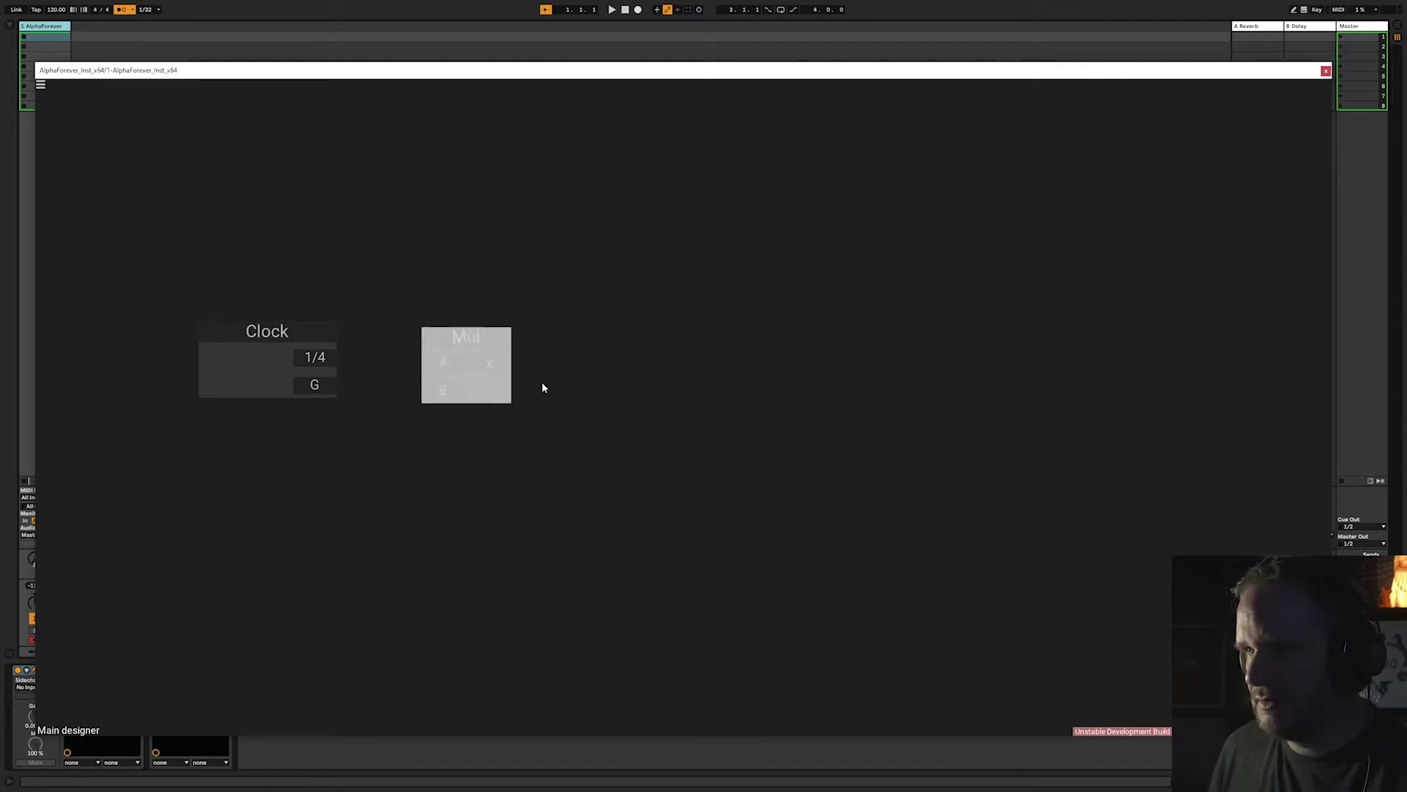
Wire the Clock's 1/4 and G outputs to Mul's A and B inputs and place Mul close to the Clock
left_click_drag(434, 363, 315, 385)
left_click_drag(667, 348, 510, 350)
scroll(510, 346, "down", 2)
left_click_drag(384, 339, 347, 343)
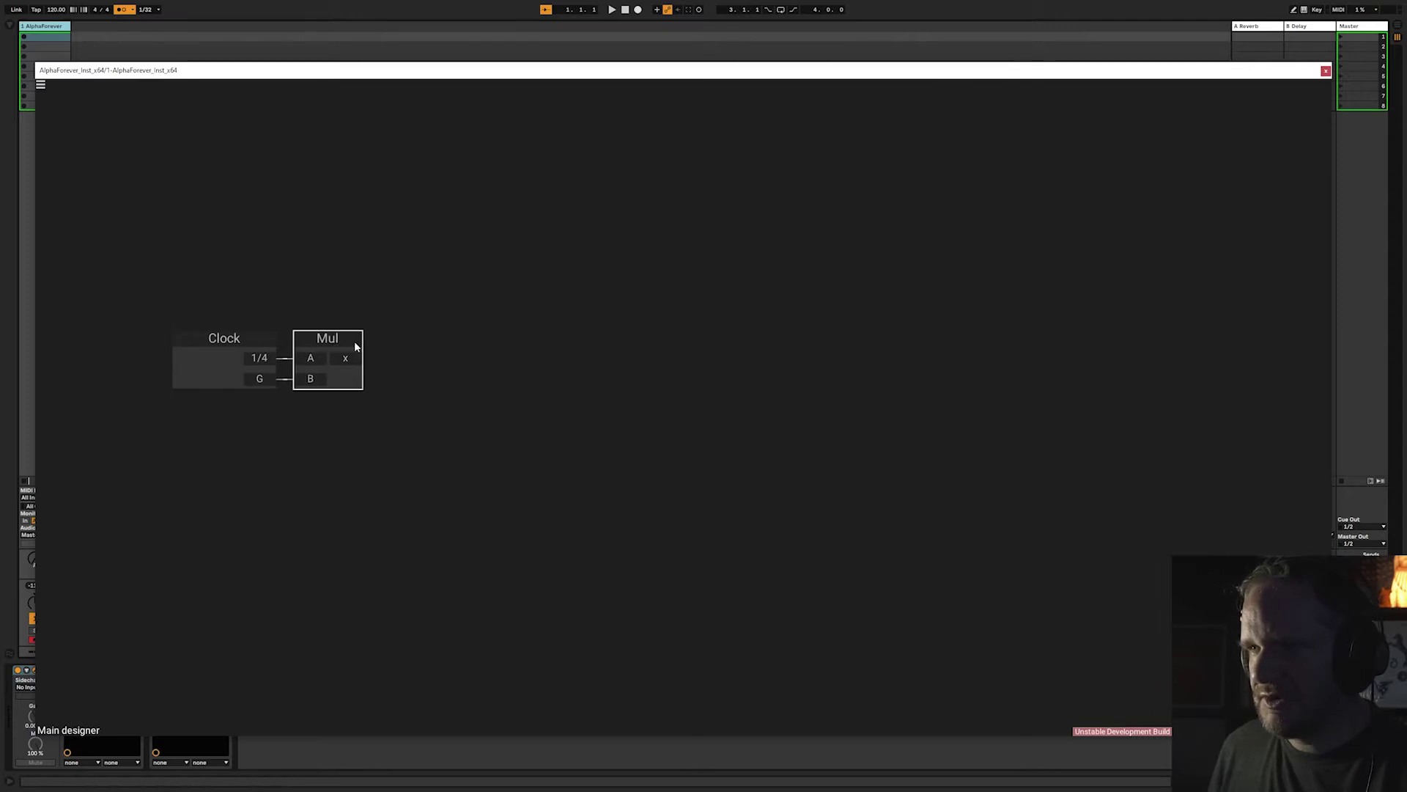
left_click(458, 352)
right_click(457, 340)
type("mul")
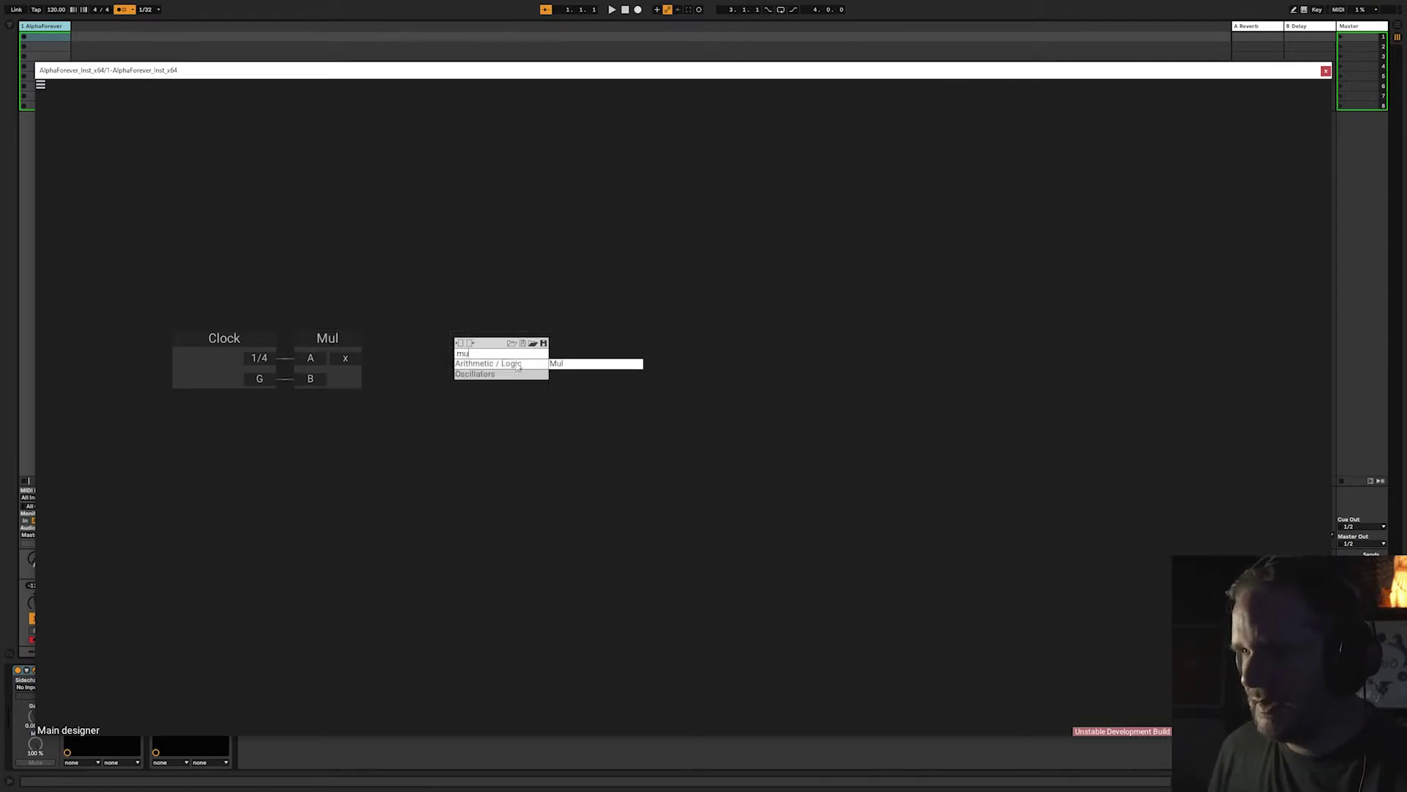
left_click(543, 364)
left_click_drag(475, 332, 518, 354)
key("Delete")
Add a Trunc module, feed its A input from Mul's output, and line it up with Mul
right_click(456, 342)
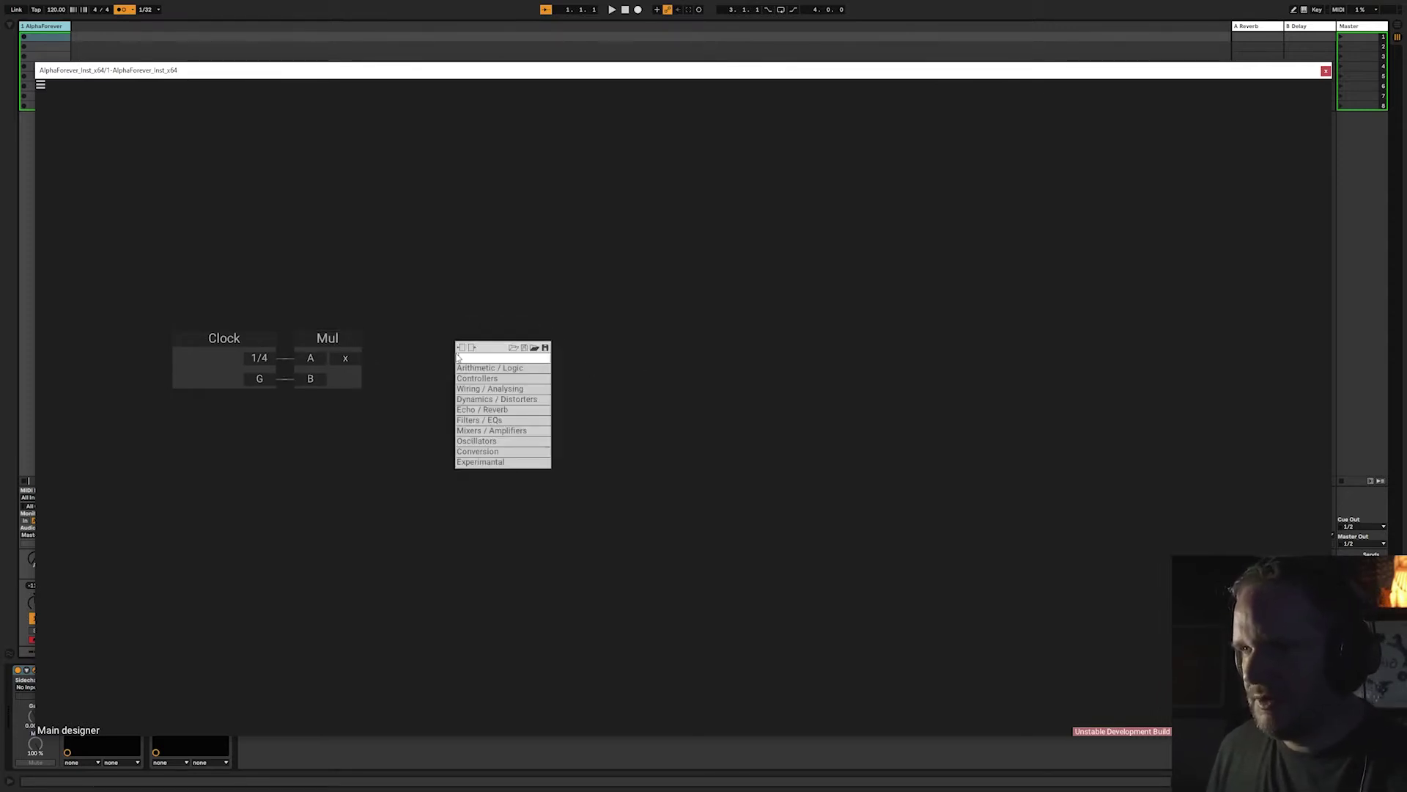
type("tr")
left_click(571, 370)
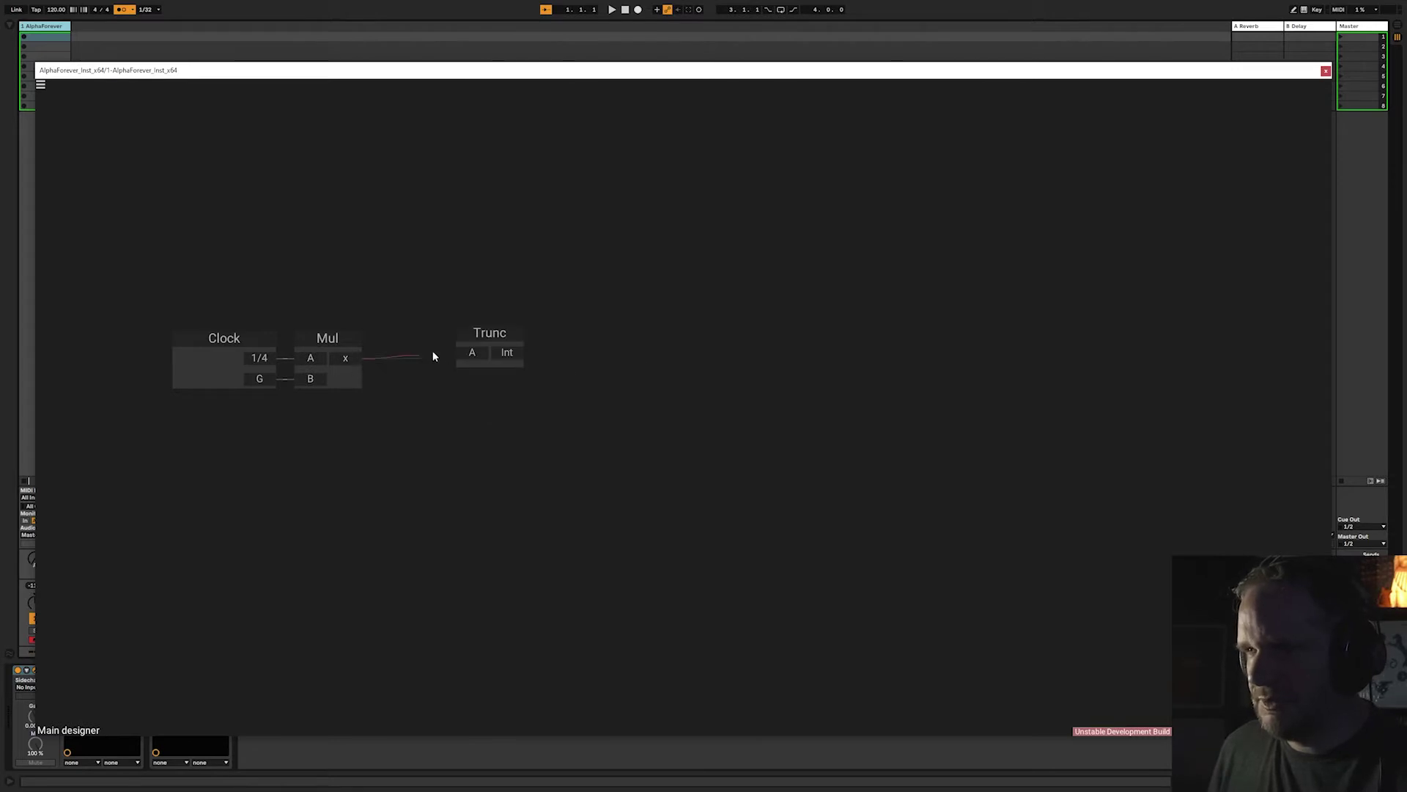
left_click_drag(432, 357, 458, 343)
Add a Change module fed by Trunc's Int output and close up the spacing between Mul, Trunc and Change
right_click(482, 353)
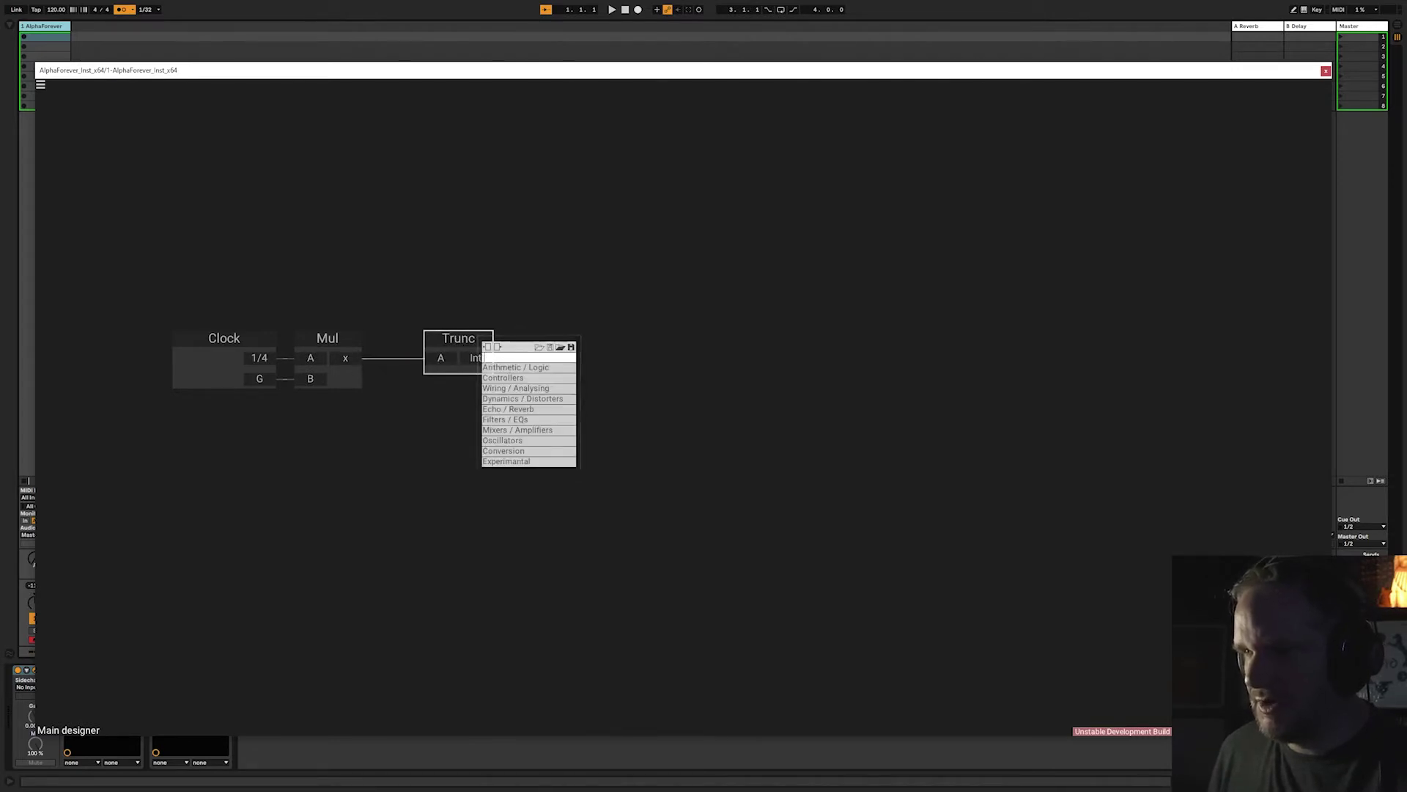
type("cha")
left_click(565, 371)
left_click_drag(603, 339, 574, 338)
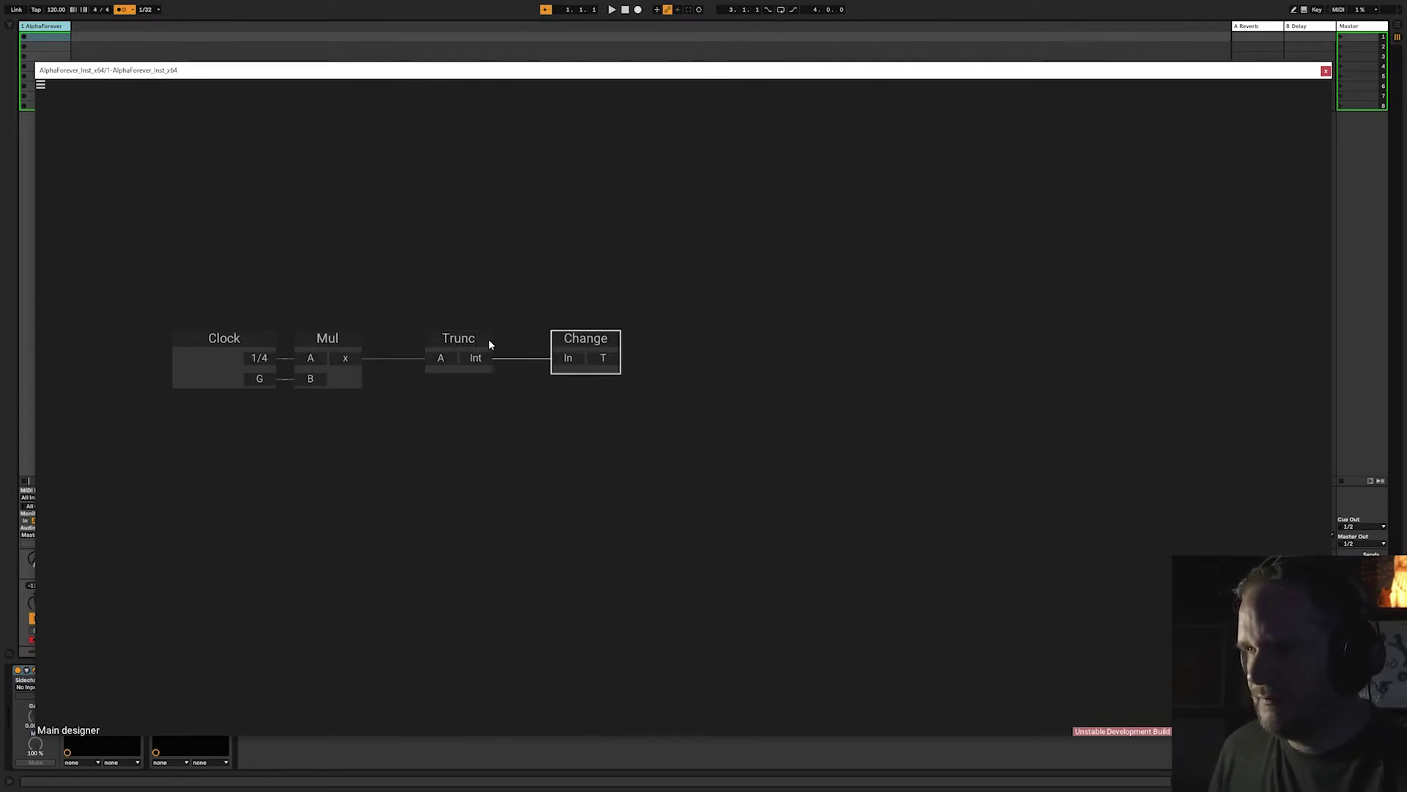
left_click_drag(476, 338, 457, 339)
left_click_drag(575, 339, 537, 339)
left_click_drag(388, 377, 385, 378)
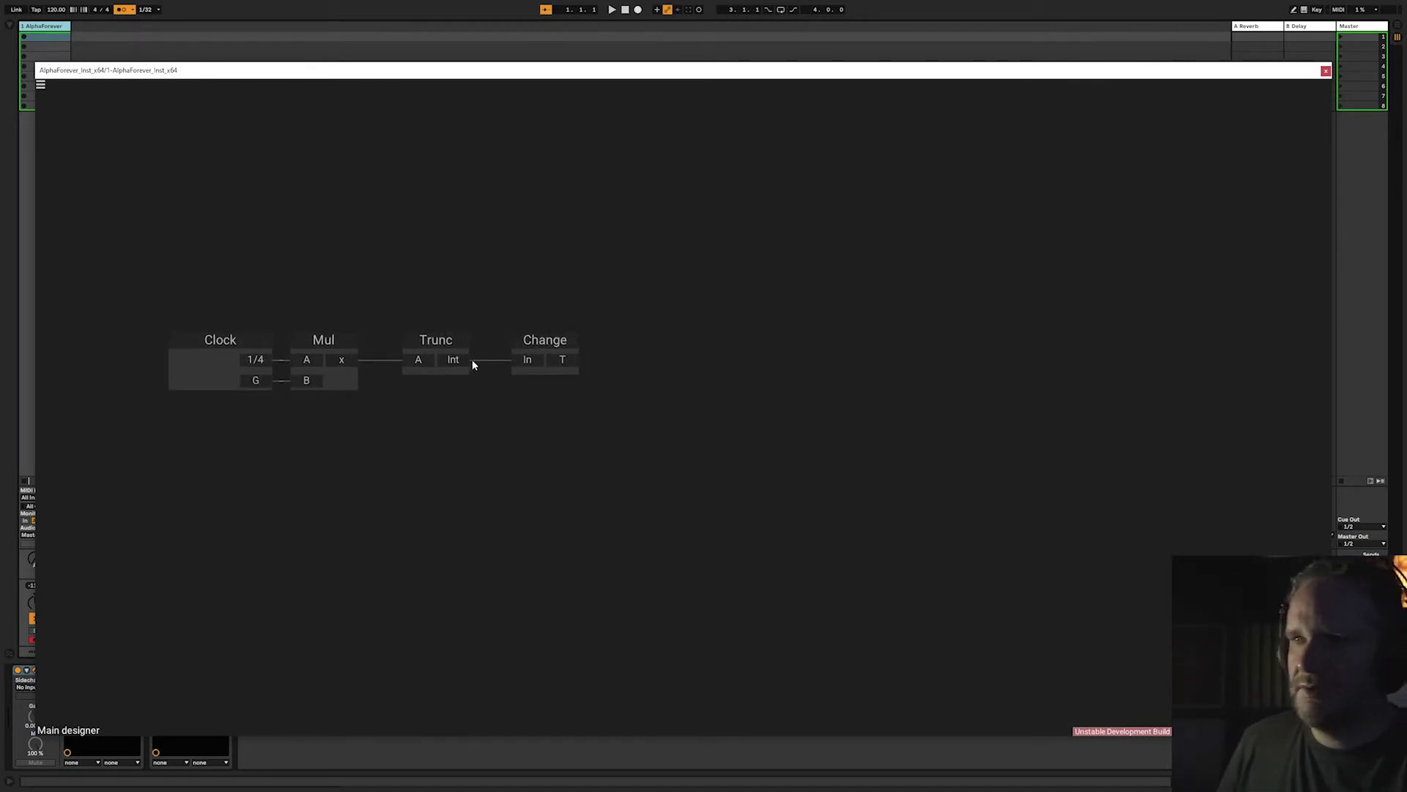
Add an Env. follower Modulated triggered by Change's T output and set its Release to 324.0 ms
left_click_drag(579, 346, 448, 391)
right_click(428, 397)
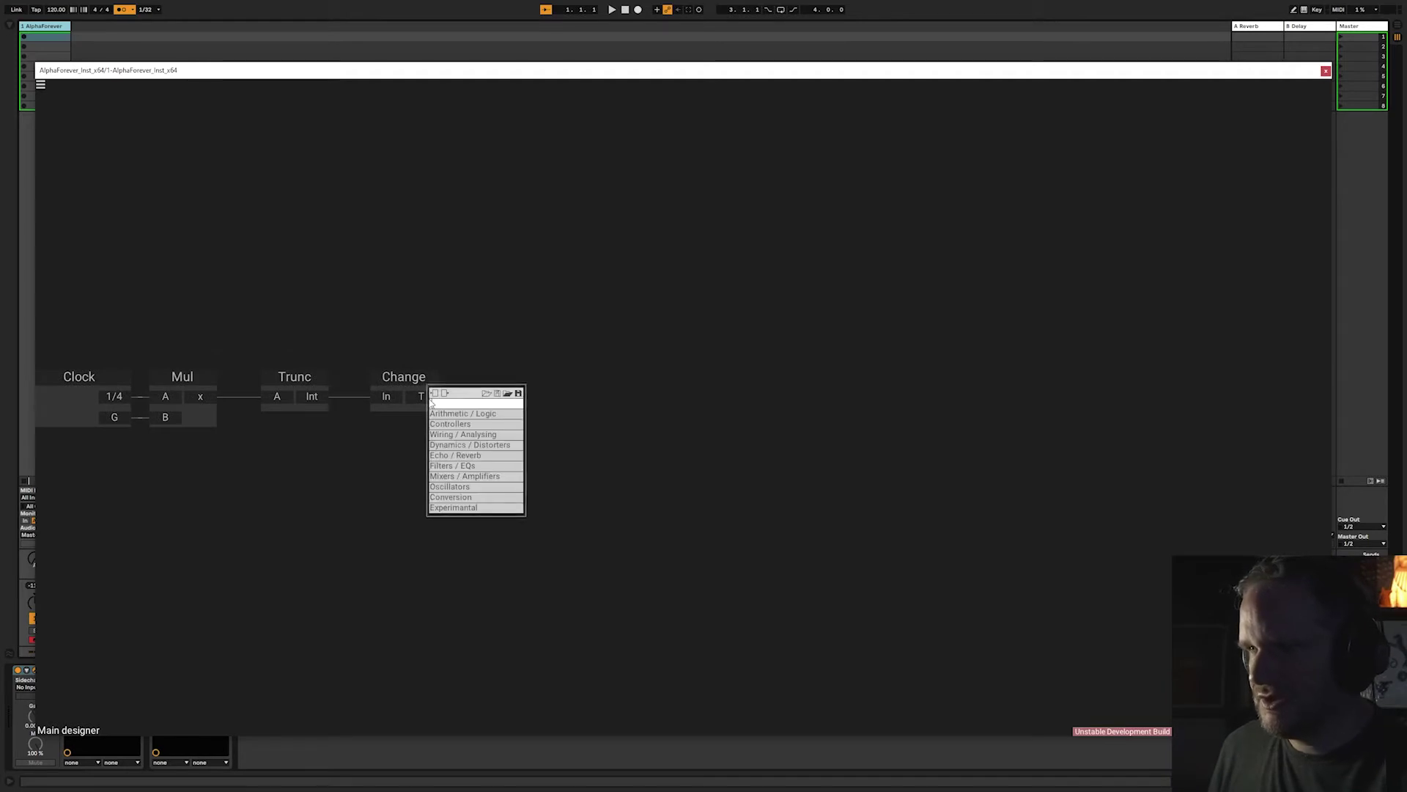
type("env")
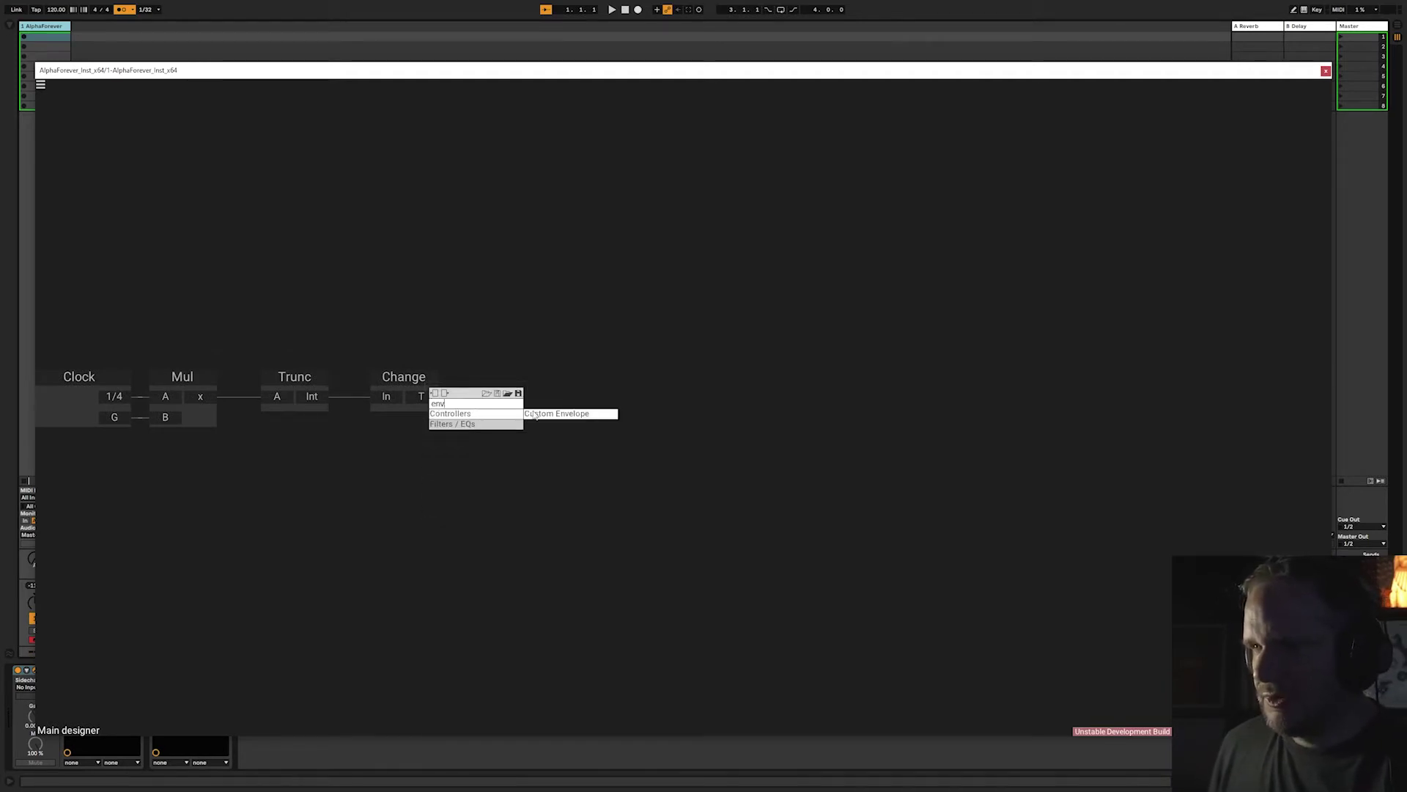
mouse_move(499, 425)
left_click(564, 434)
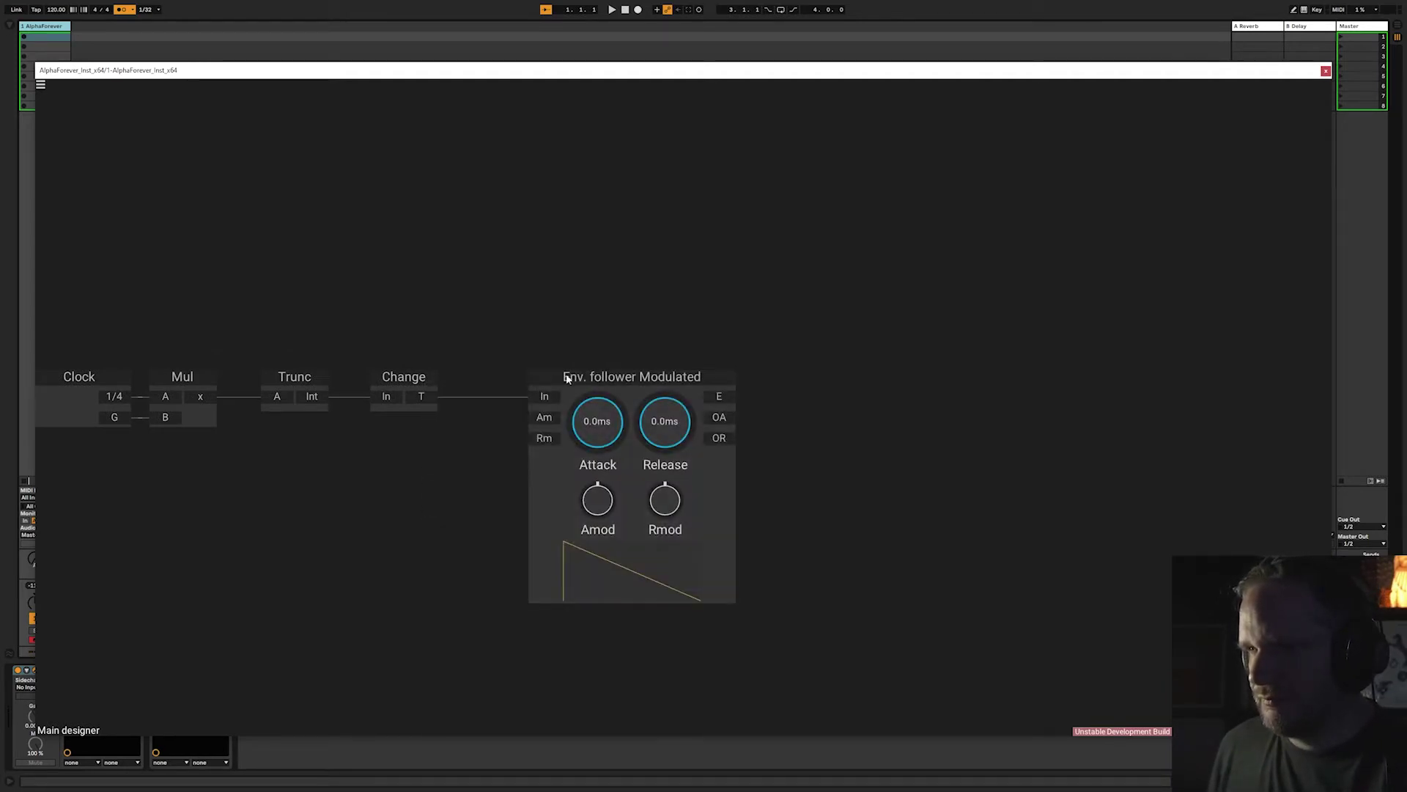
left_click_drag(569, 377, 506, 377)
Add an OSC Multi module beyond the envelope follower and connect the envelope's E output to its V input
right_click(806, 306)
type("osc")
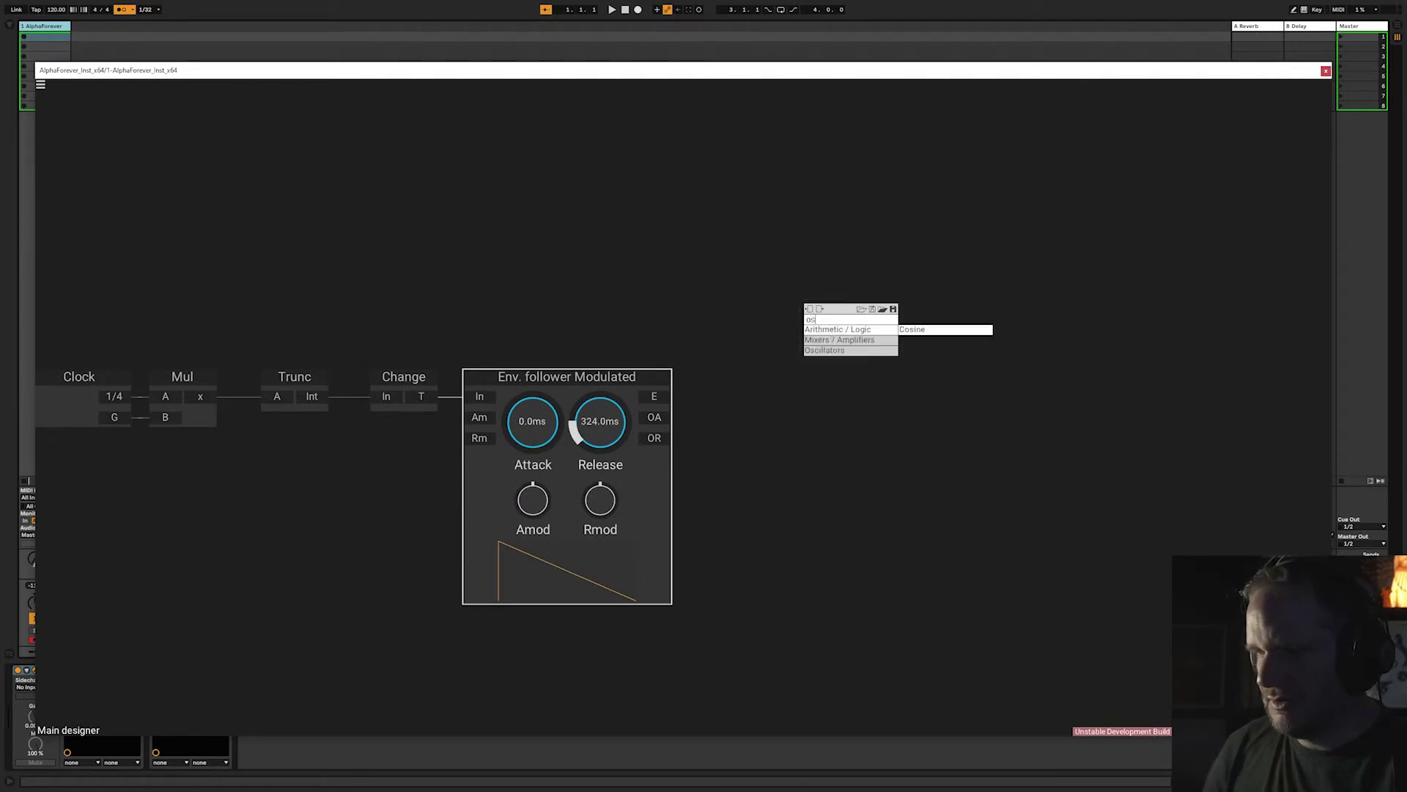
mouse_move(850, 330)
left_click(908, 404)
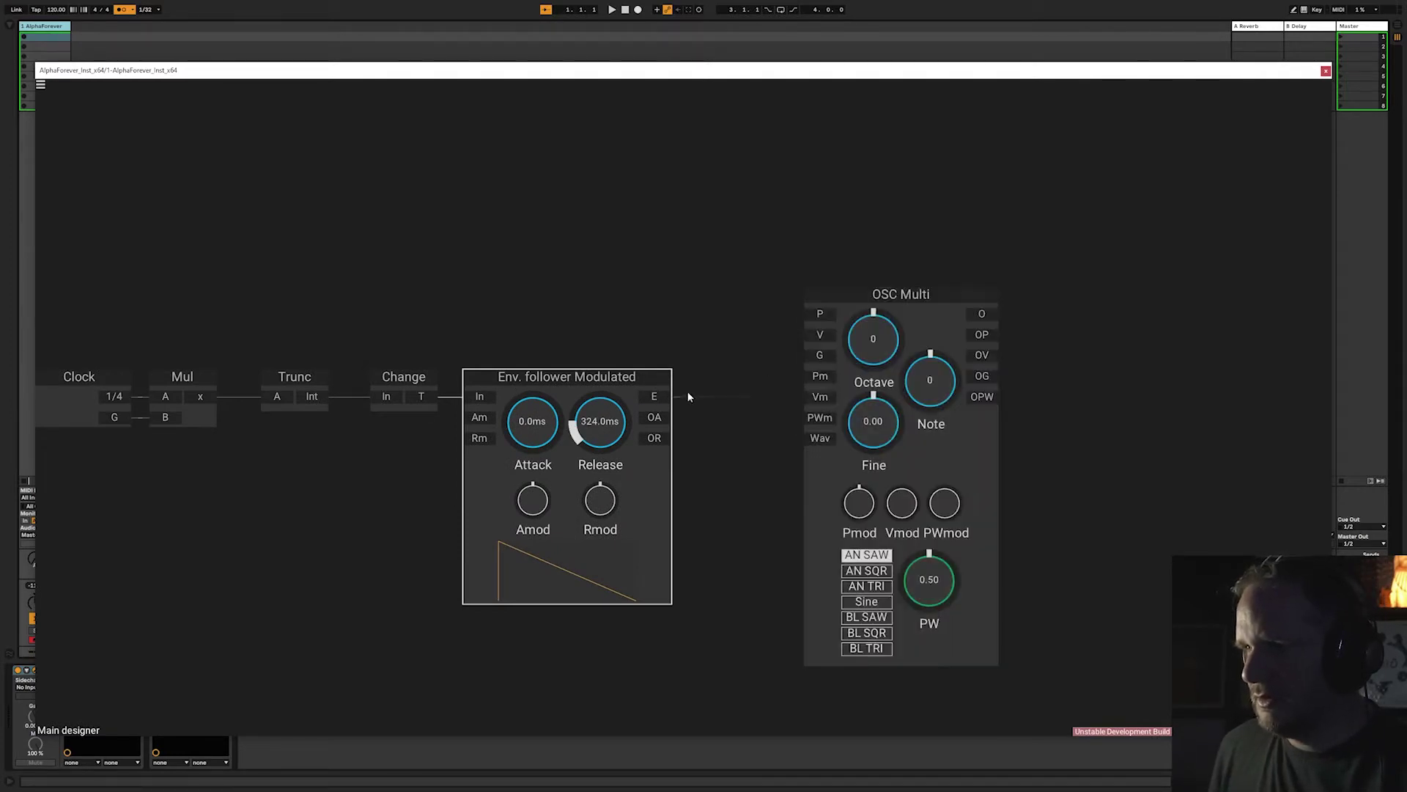
left_click_drag(818, 345, 883, 377)
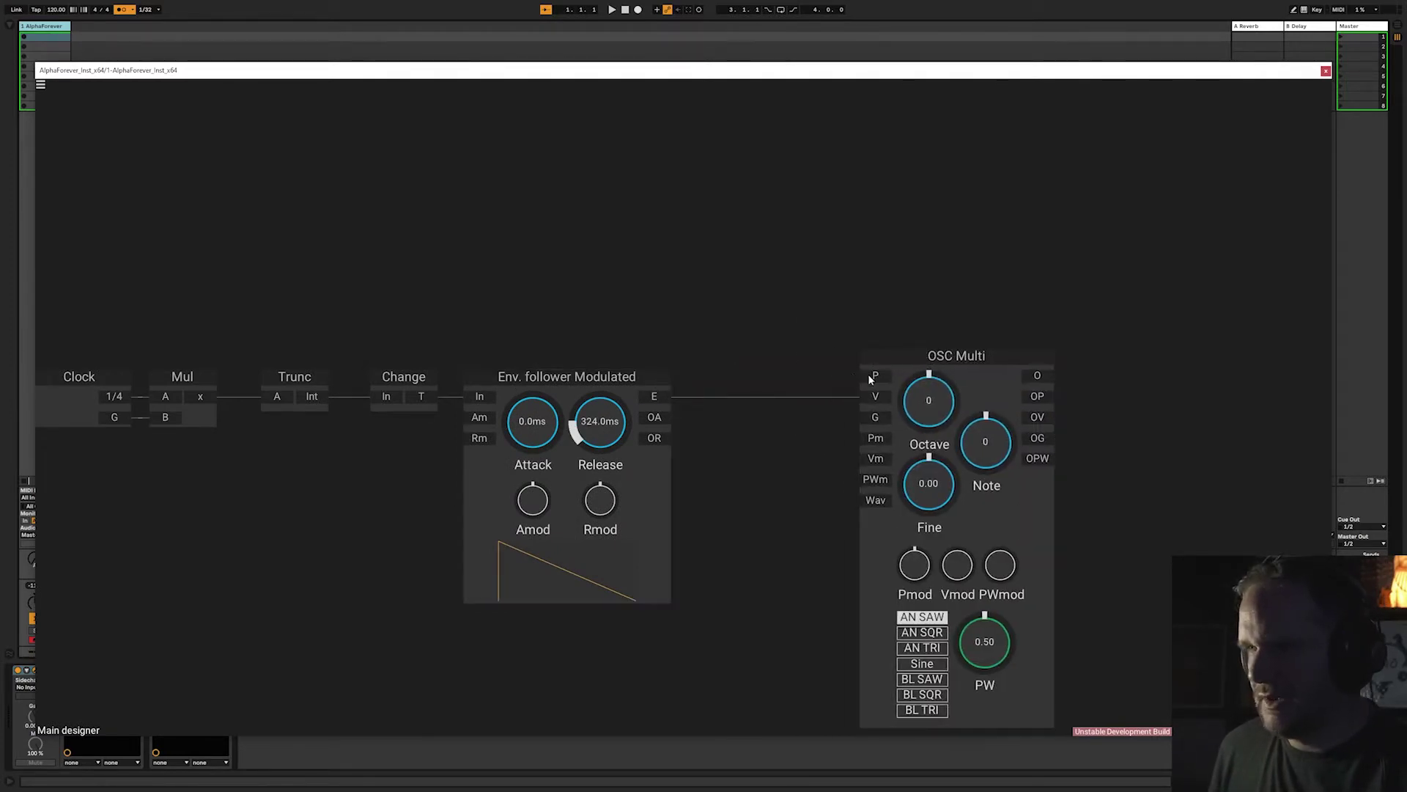
Feed OSC Multi's P input with a constant of 52 and select the Sine waveform
double_click(879, 378)
left_click(741, 376)
type("52")
key("Return")
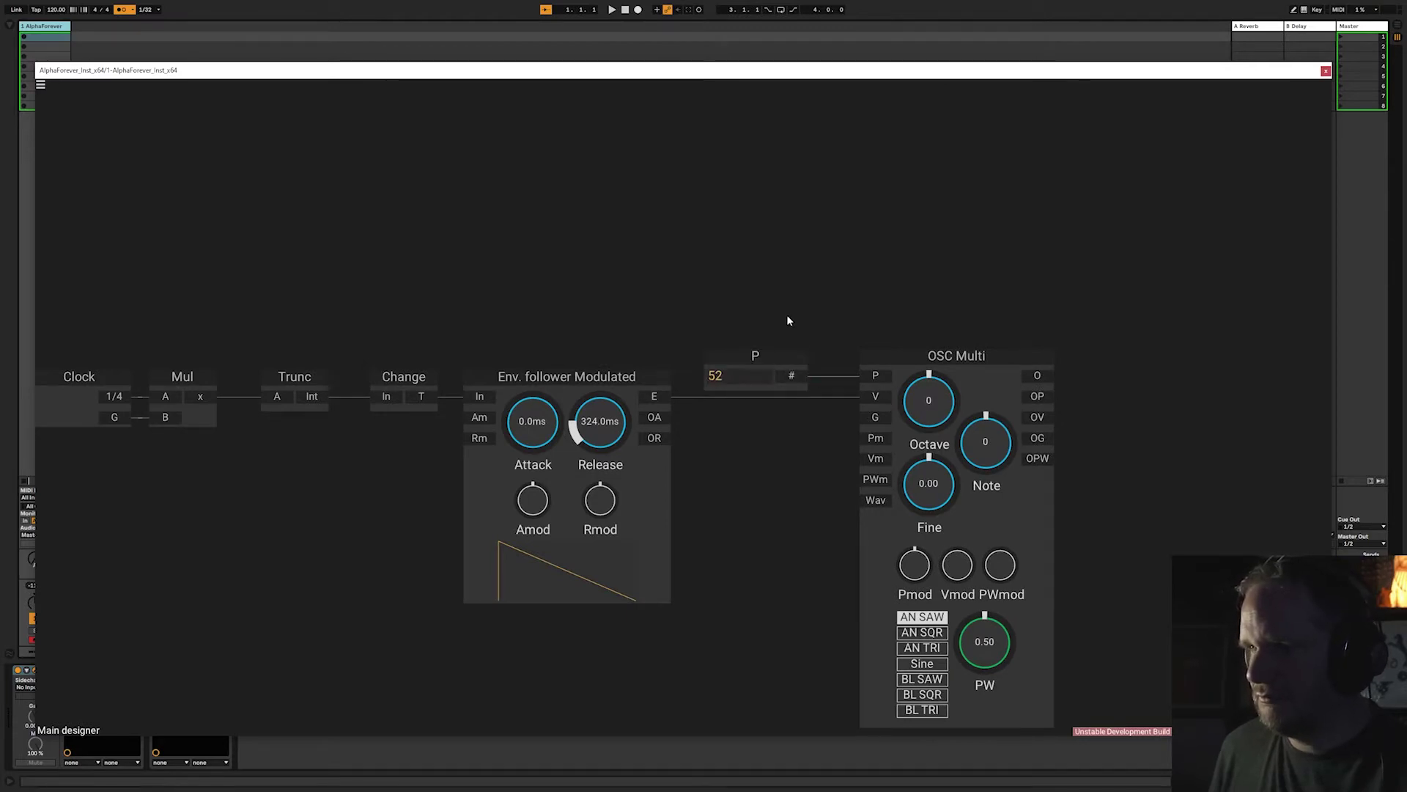
left_click_drag(903, 361, 872, 361)
left_click(760, 359, "shift")
left_click_drag(761, 359, 743, 360)
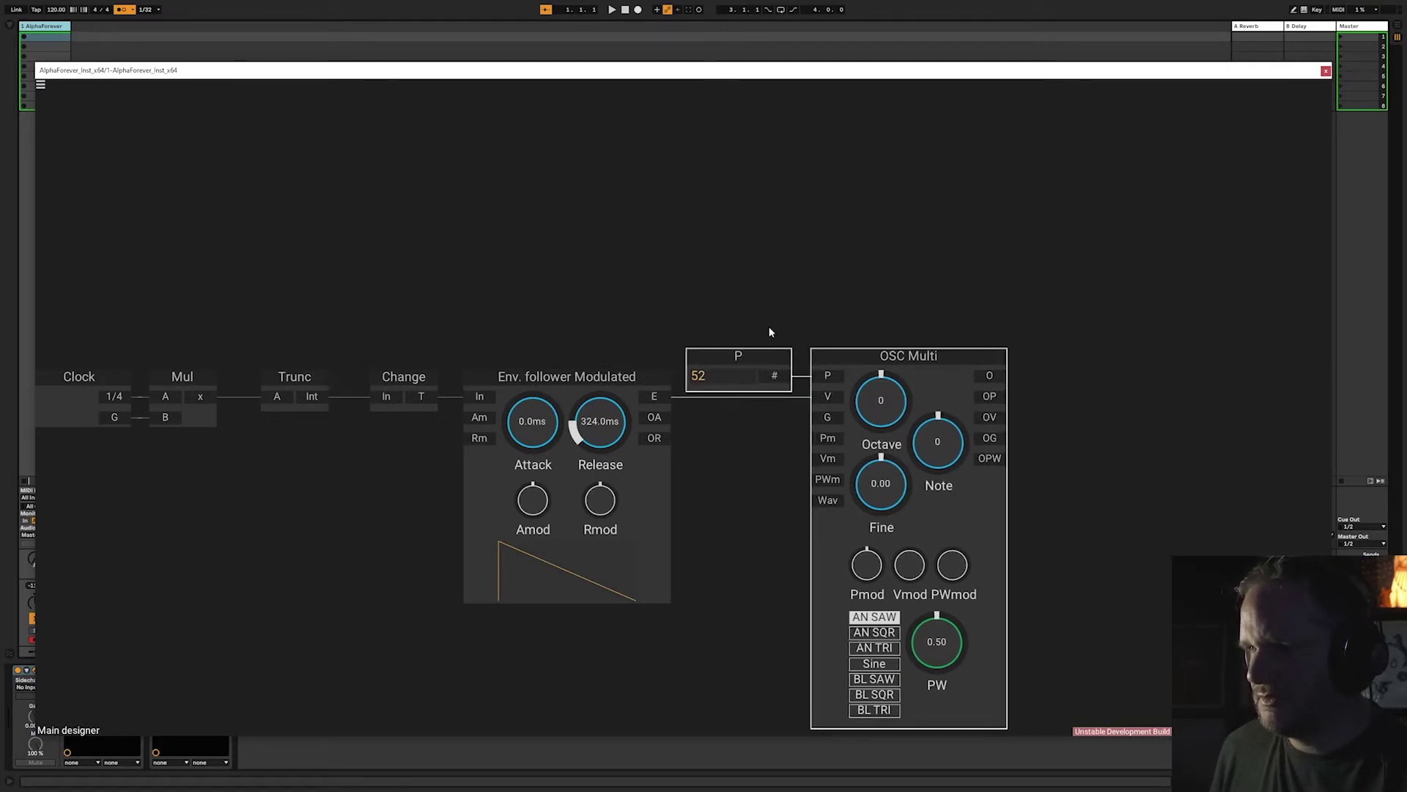
left_click(768, 327)
left_click(870, 665)
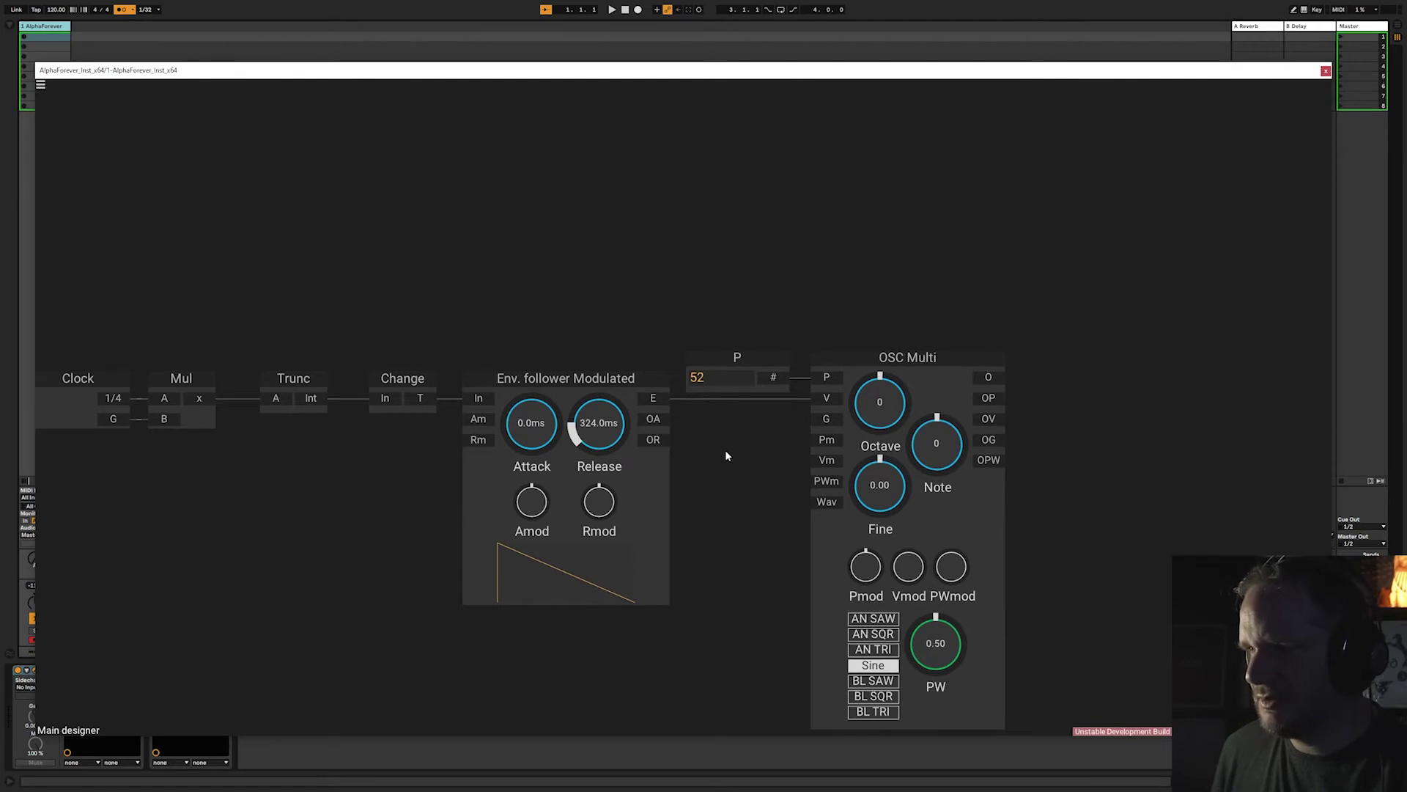
Add a Gain Lin module after the oscillator and connect the oscillator's O output to both In1 and In2
left_click_drag(912, 284, 590, 220)
right_click(667, 311)
type("gai")
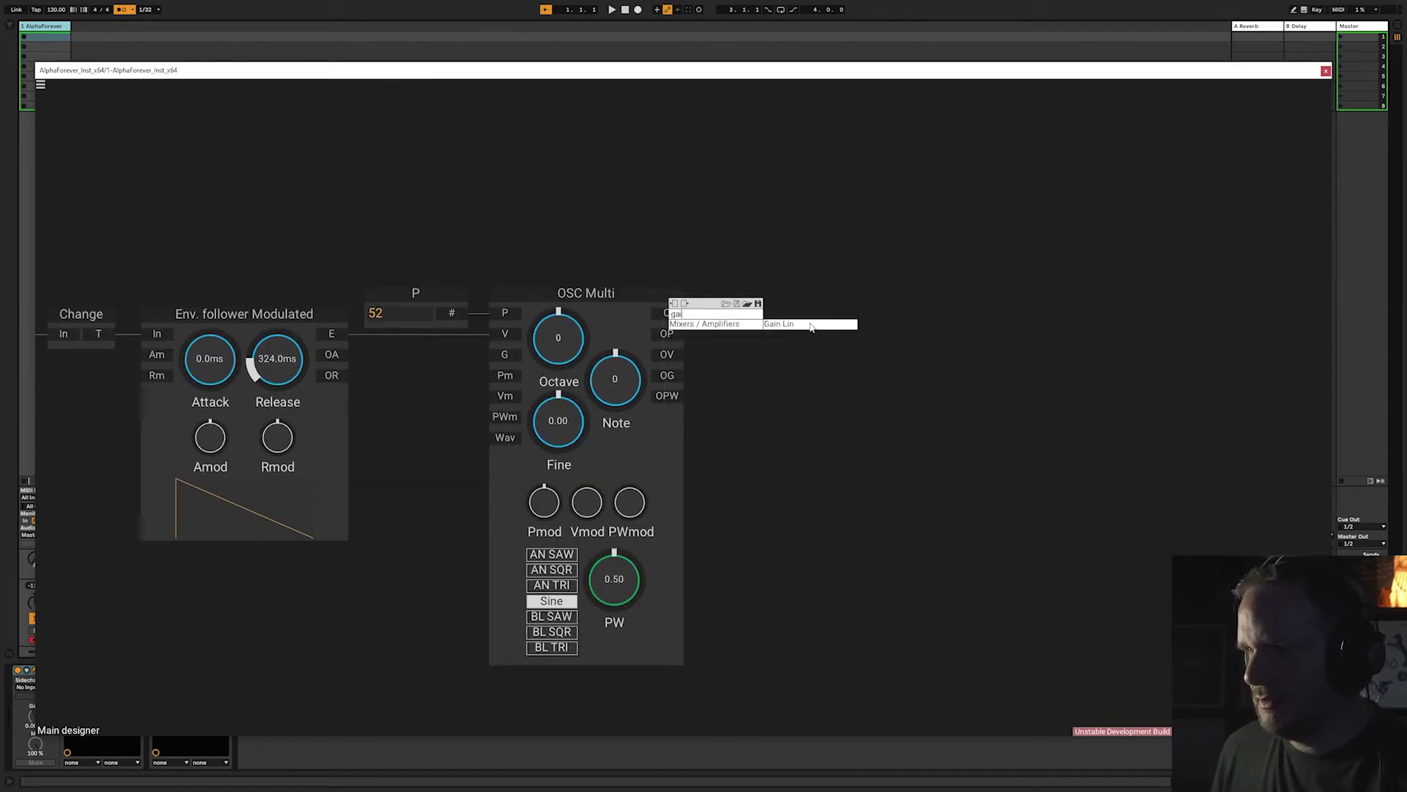
left_click(811, 325)
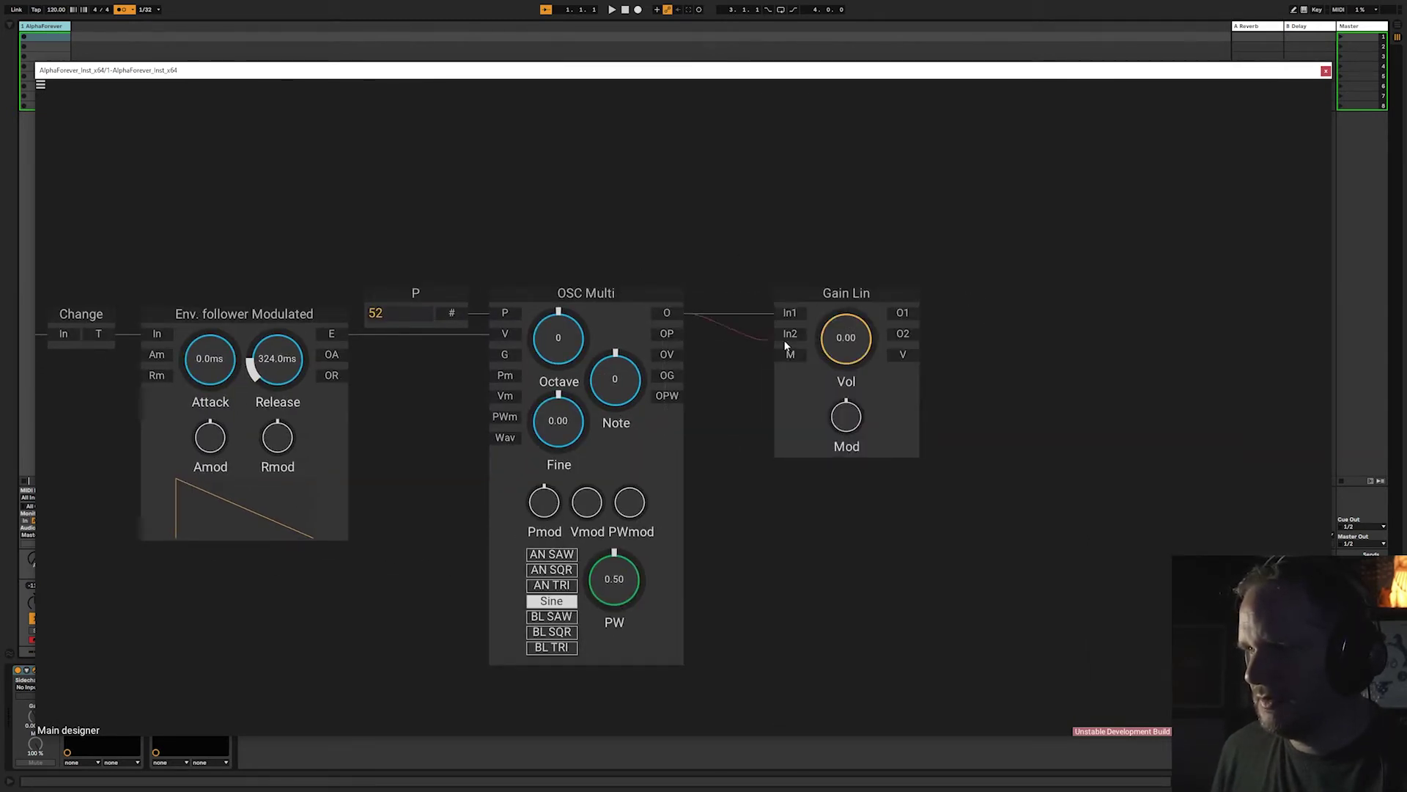
left_click_drag(785, 345, 769, 295)
Create output modules for Gain Lin's O1 and O2 and set its Vol to 0.24
double_click(872, 316)
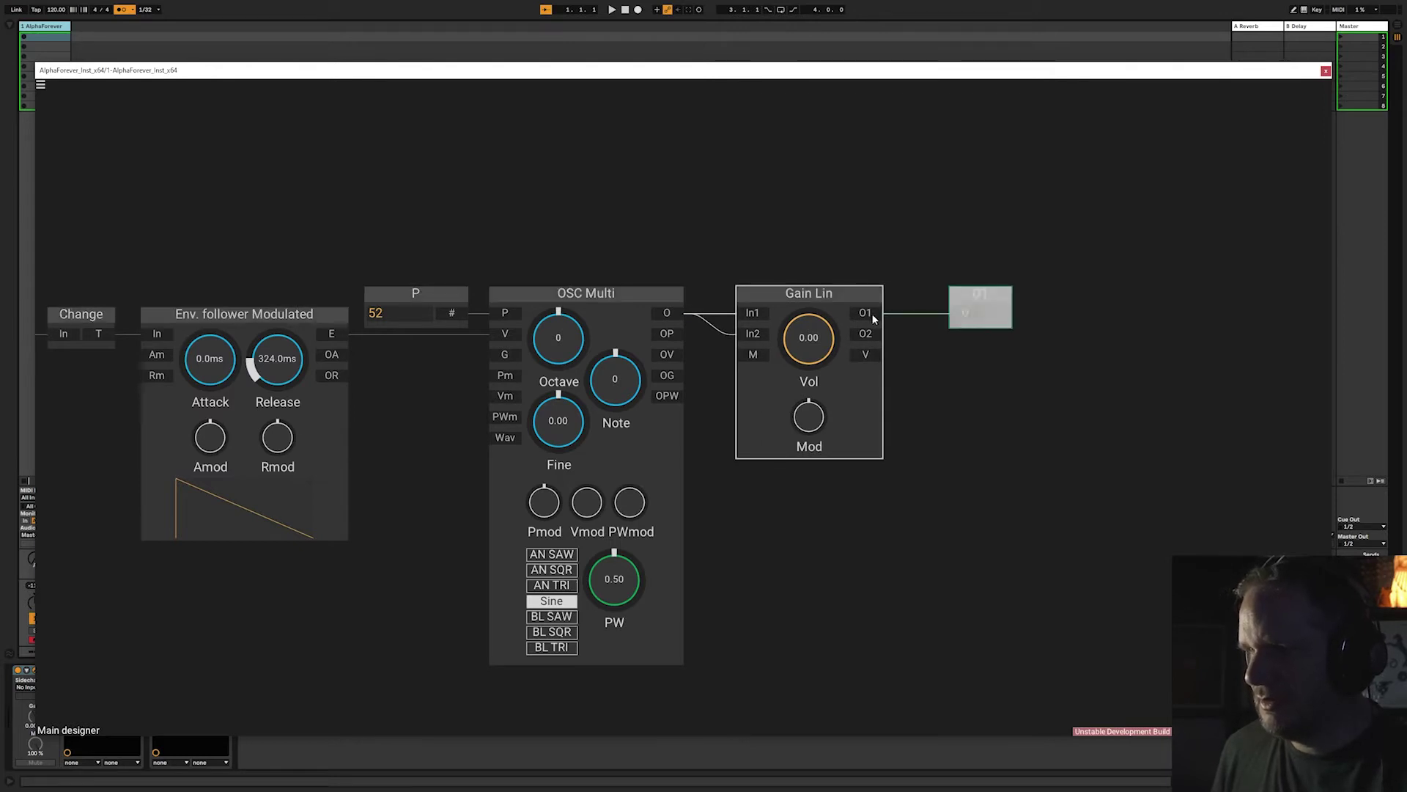
double_click(873, 335)
left_click_drag(990, 321, 1048, 321)
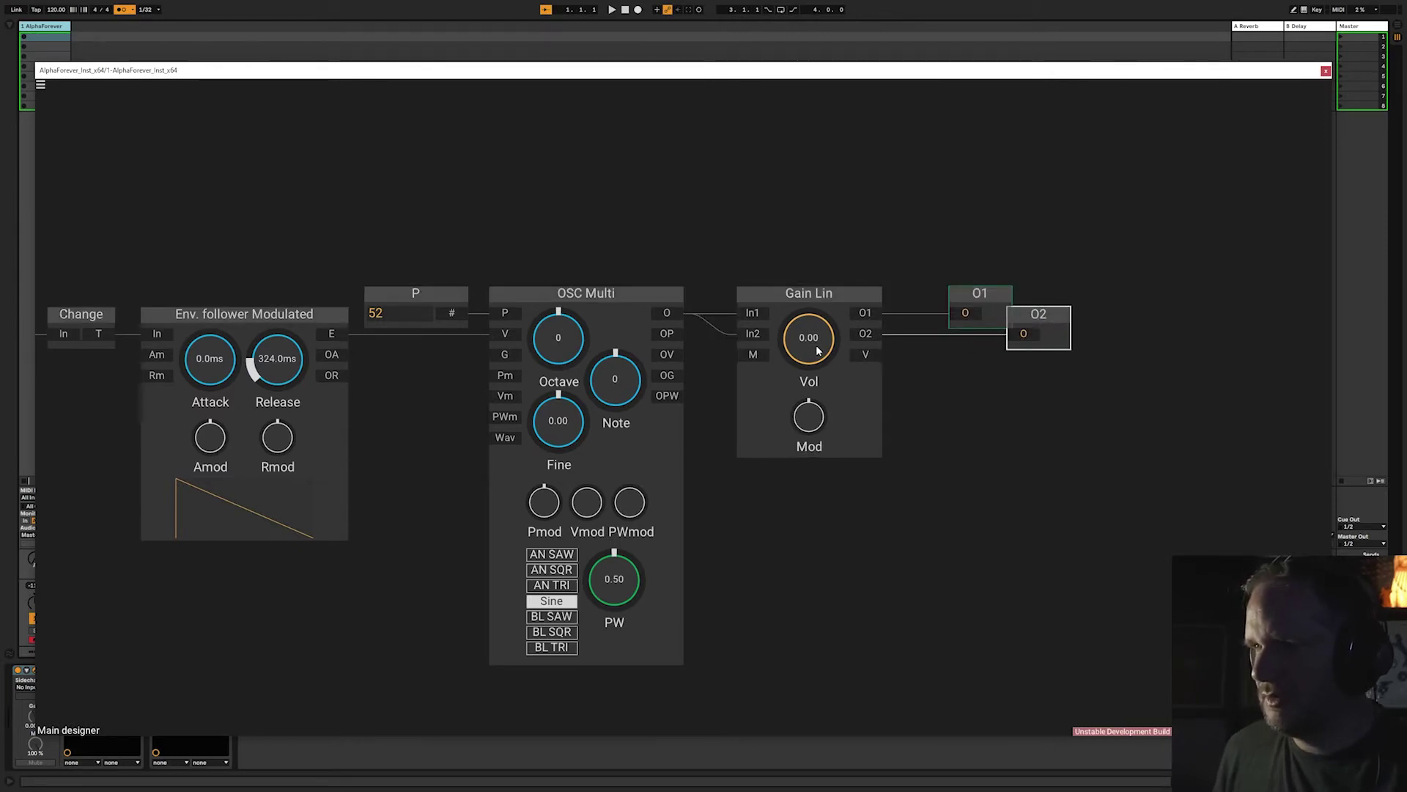
left_click_drag(747, 226, 855, 257)
left_click_drag(898, 356, 922, 350)
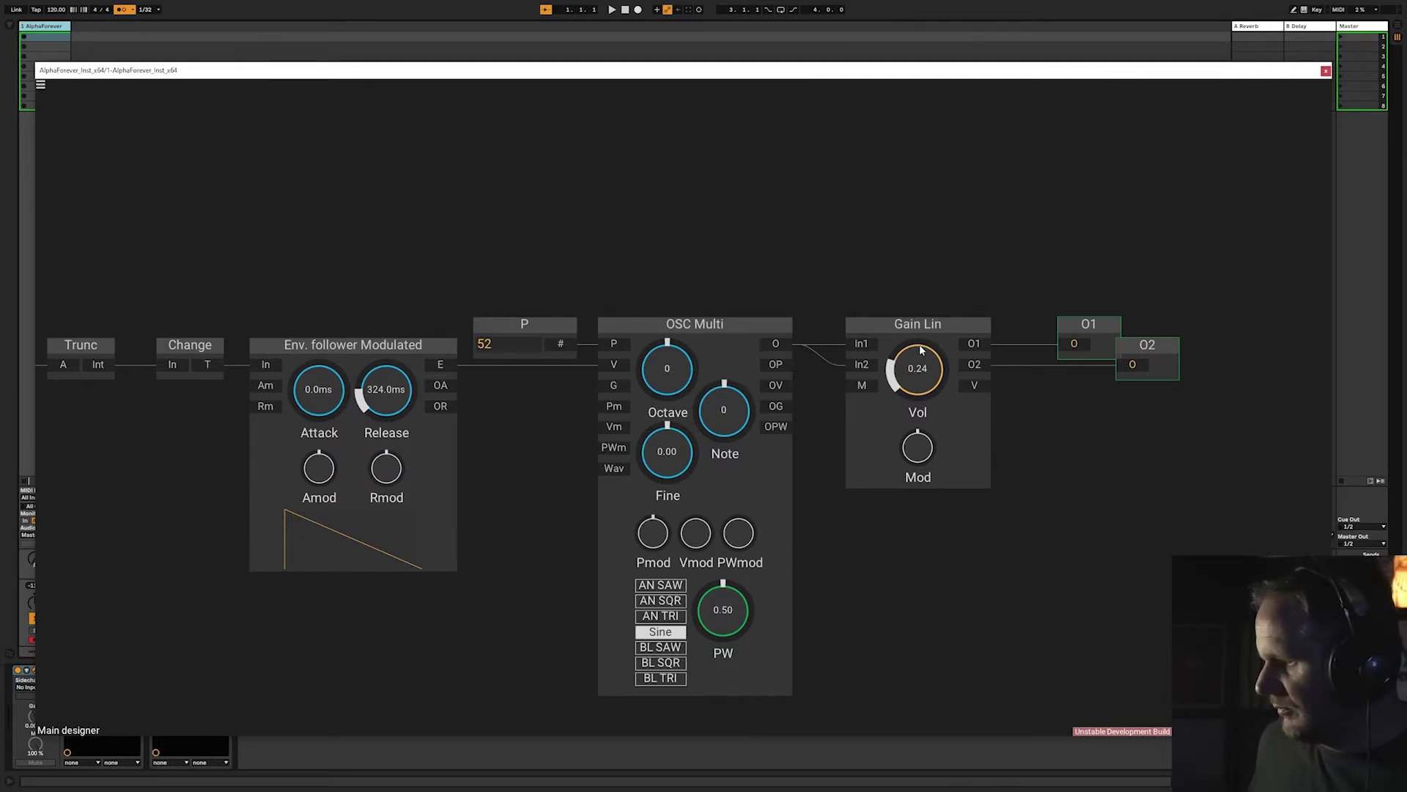
Play the project to audition the clock-driven pulse and switch off the metronome
left_click(128, 30)
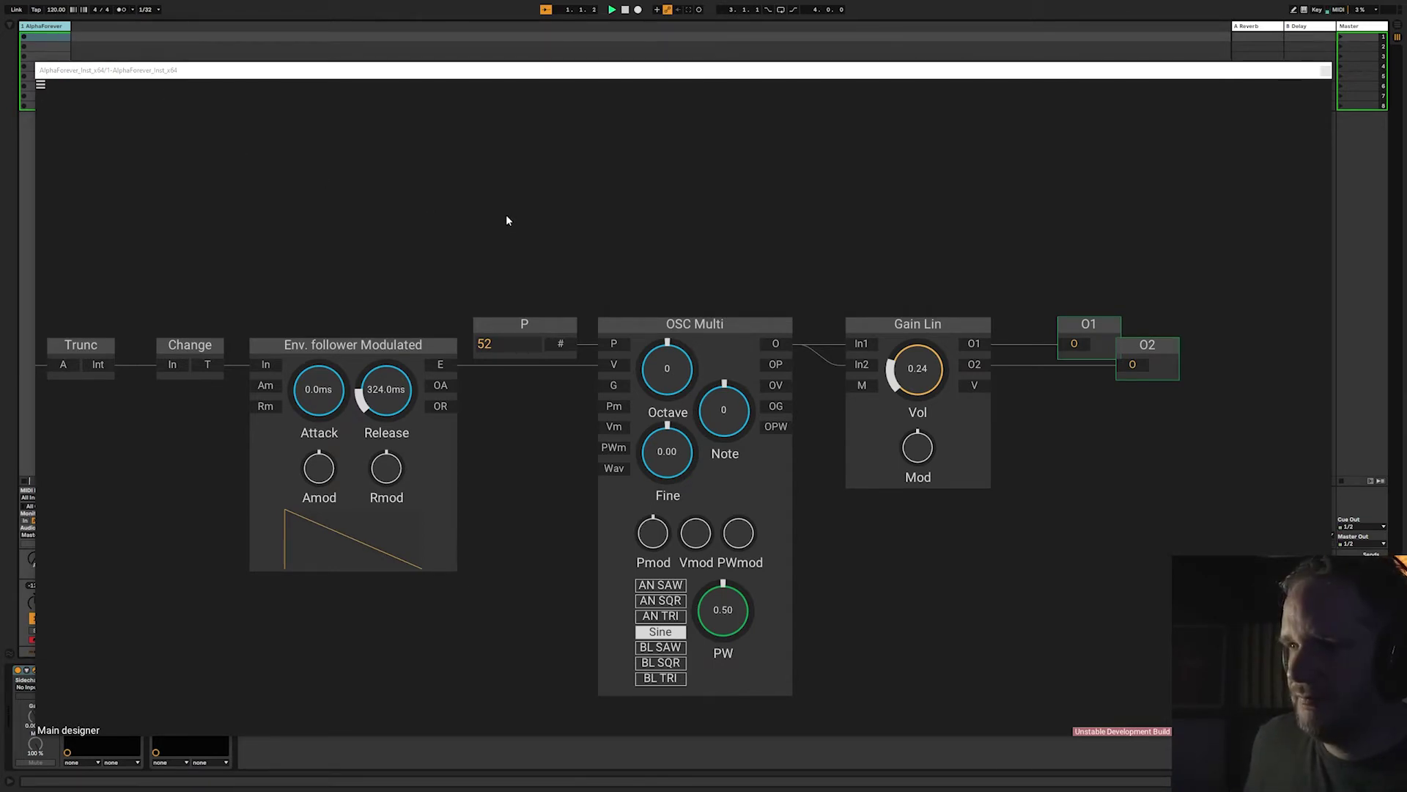
left_click(119, 11)
left_click(119, 11)
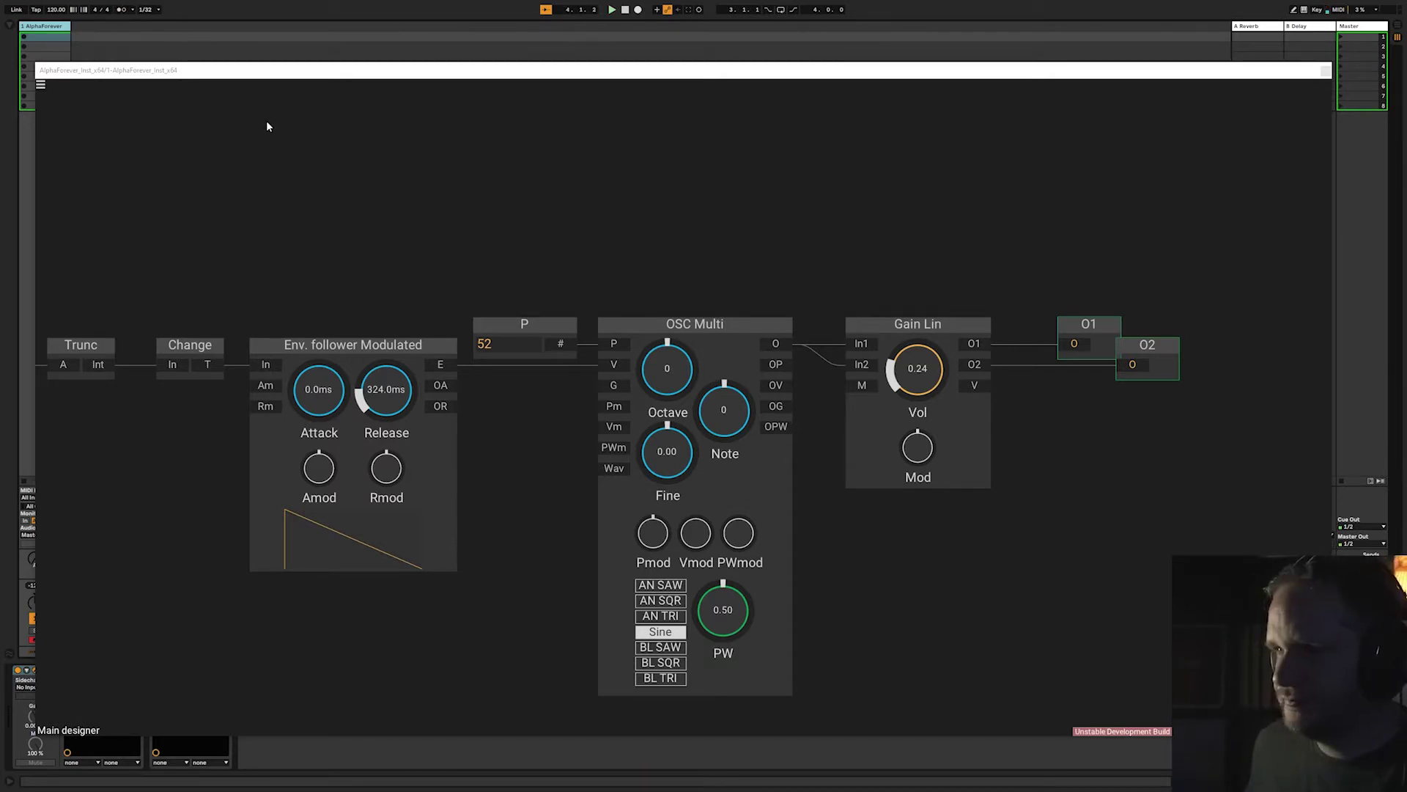
Insert a second Mul between the first Mul and Trunc, with a constant of 4 on its B input
left_click_drag(353, 167, 689, 168)
left_click_drag(126, 284, 367, 421)
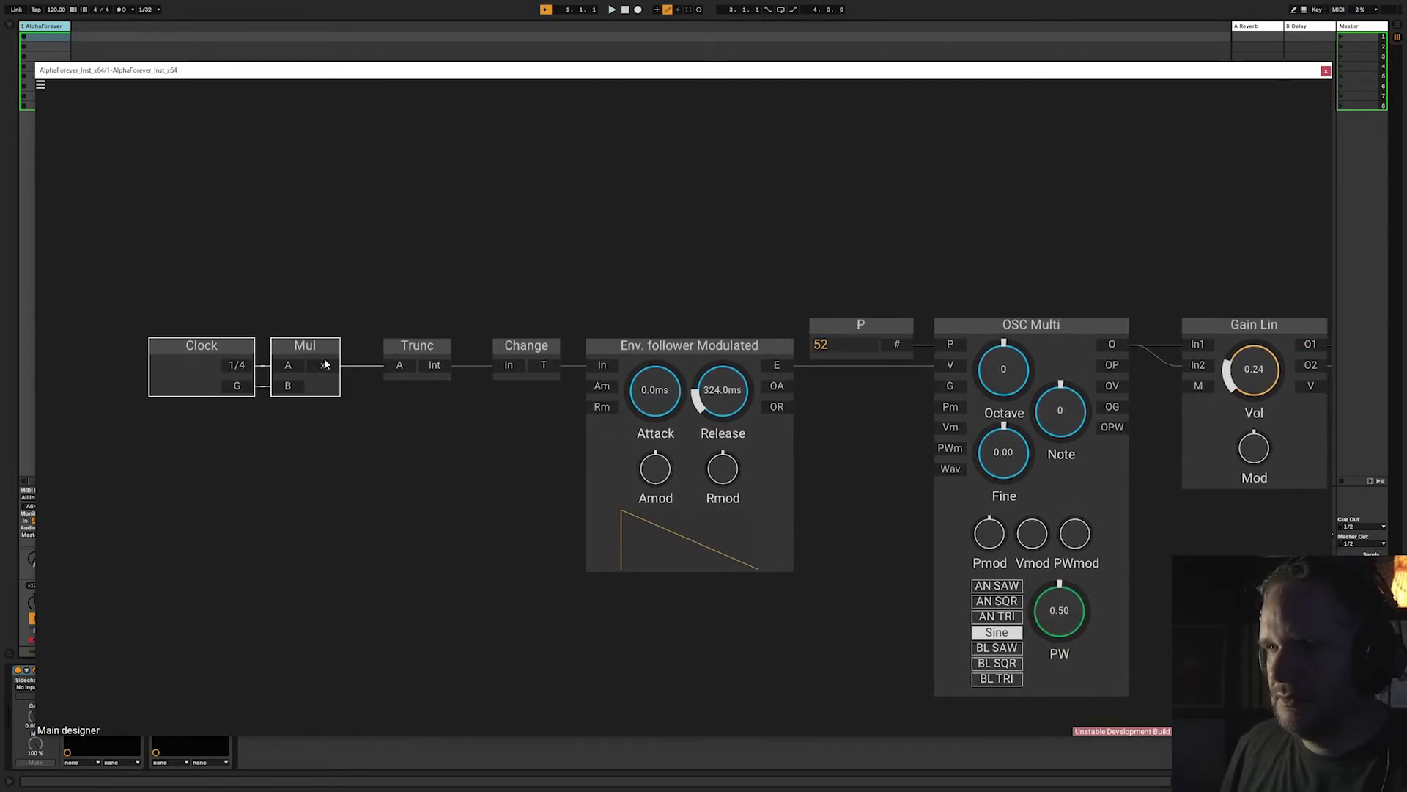
left_click_drag(320, 349, 421, 314)
right_click(371, 335)
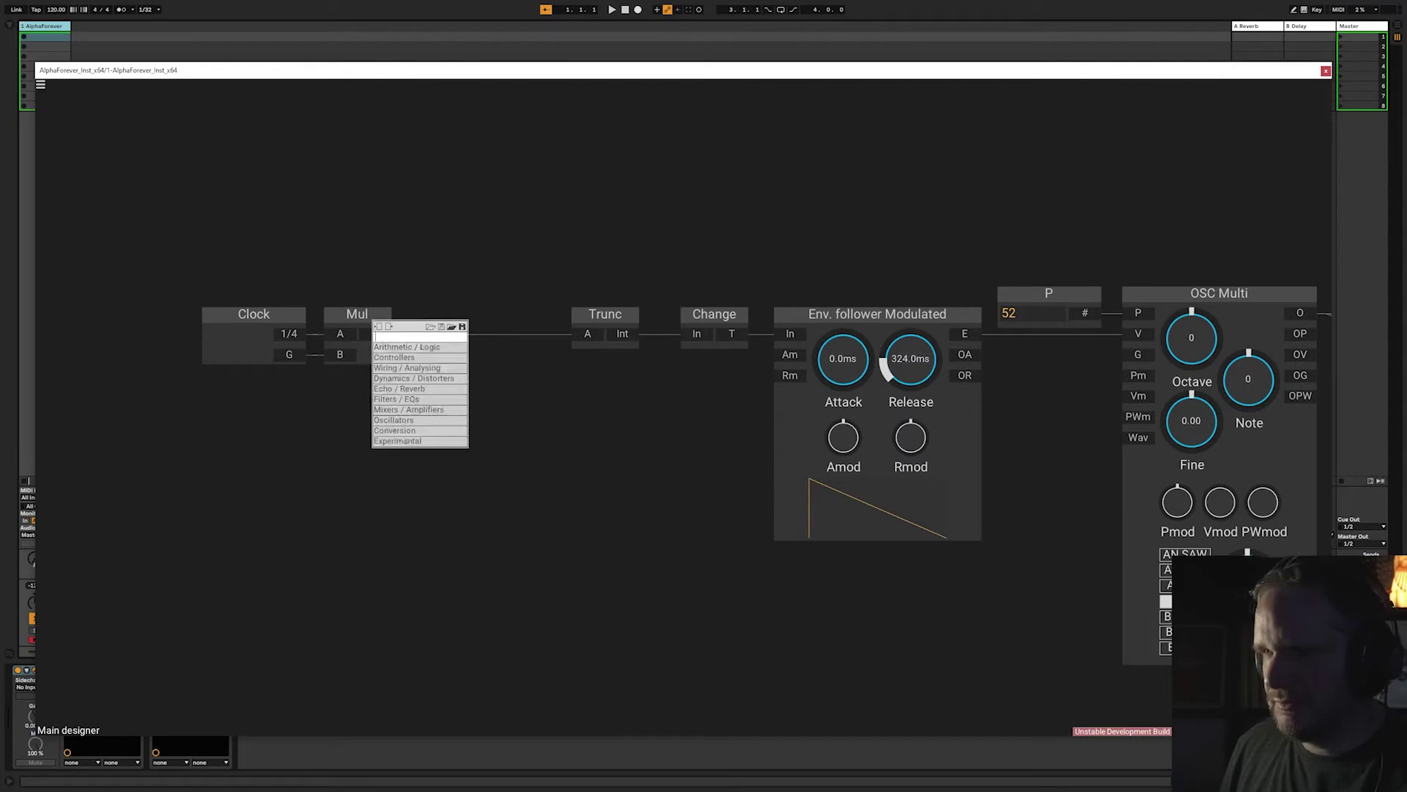
type("mul")
key("Return")
left_click_drag(498, 354, 376, 359)
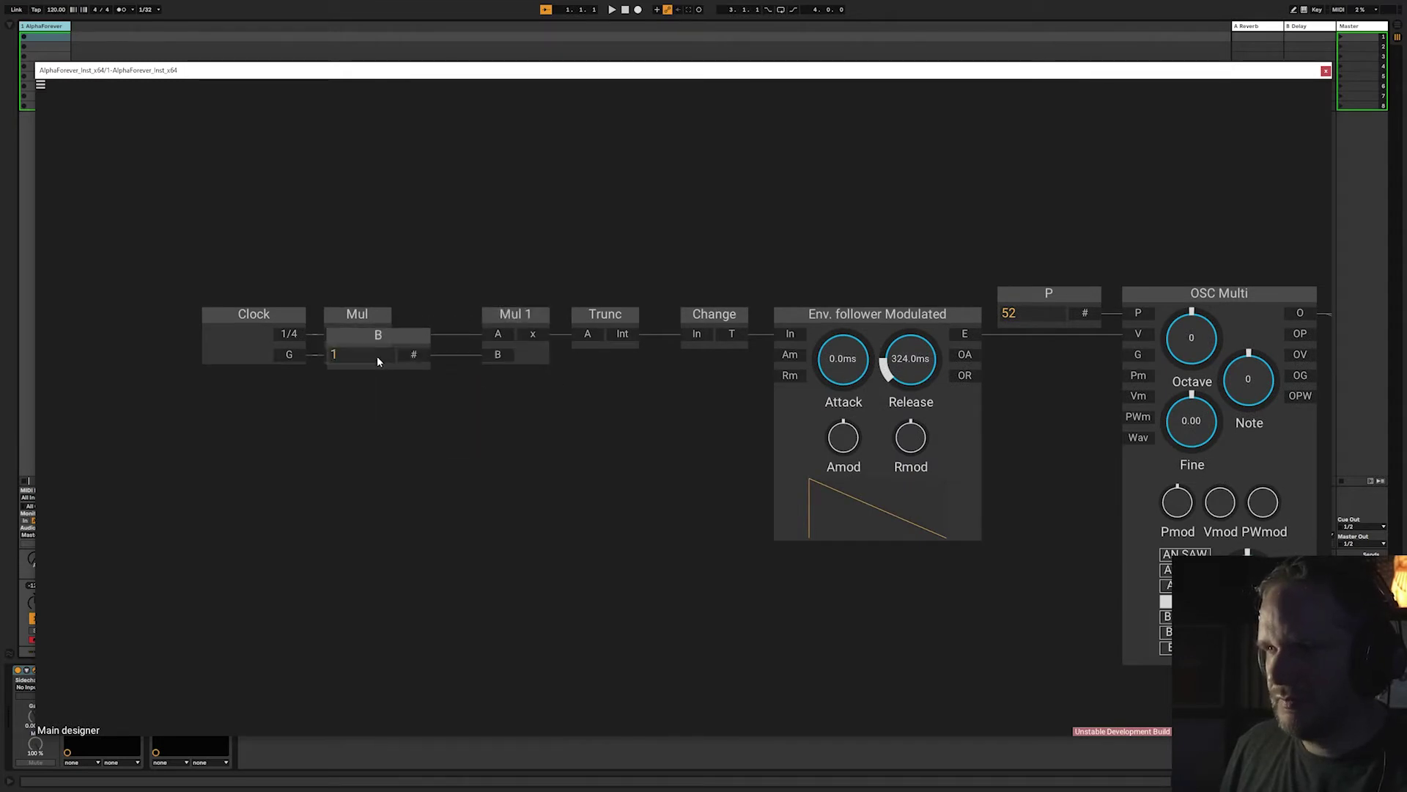
Move the Clock and first Mul clear of the constant B module and audition the patch again
left_click_drag(125, 271, 450, 414)
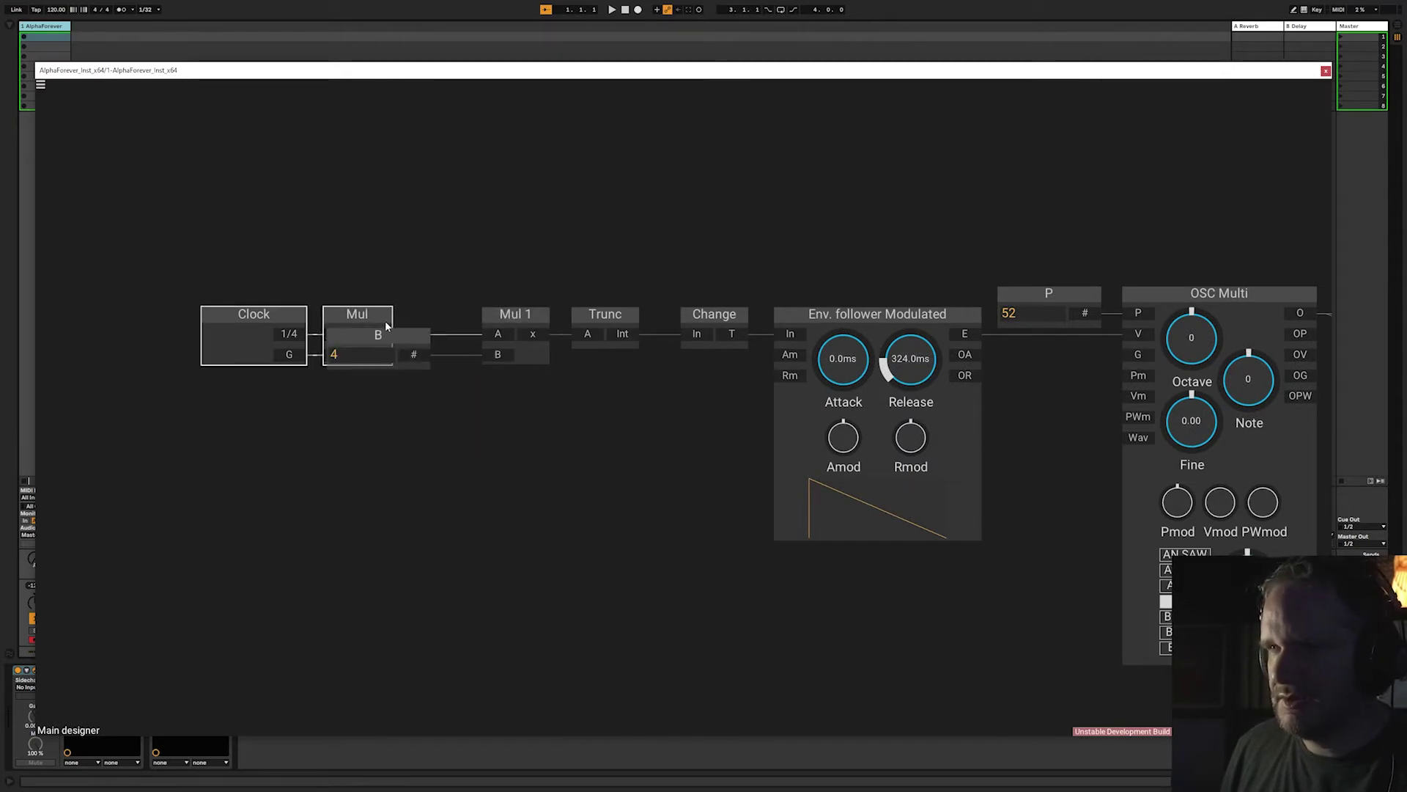
mouse_move(384, 322)
left_mouse_down()
mouse_move(298, 323)
mouse_move(395, 337)
left_mouse_up()
left_click(362, 338, "shift")
left_click(409, 283)
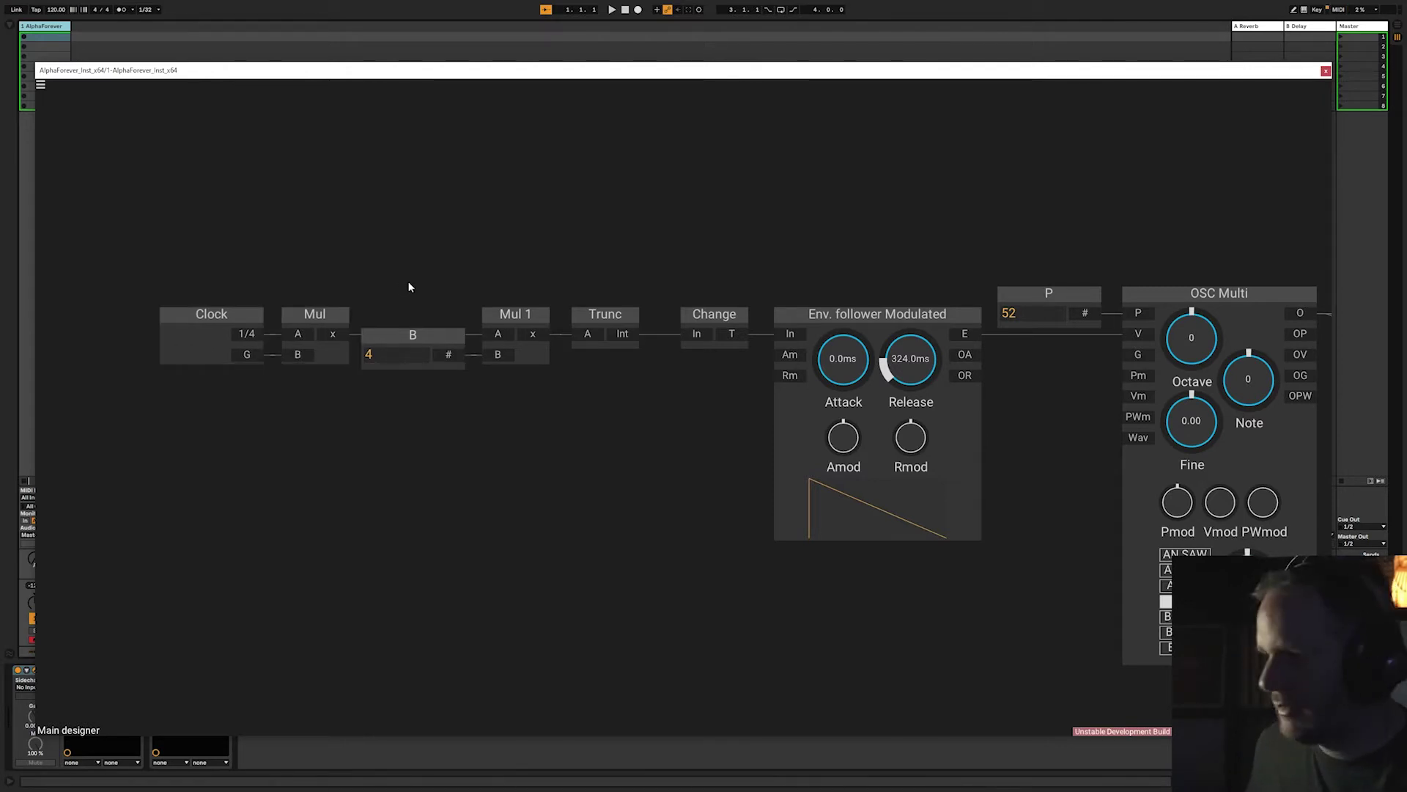
key("space")
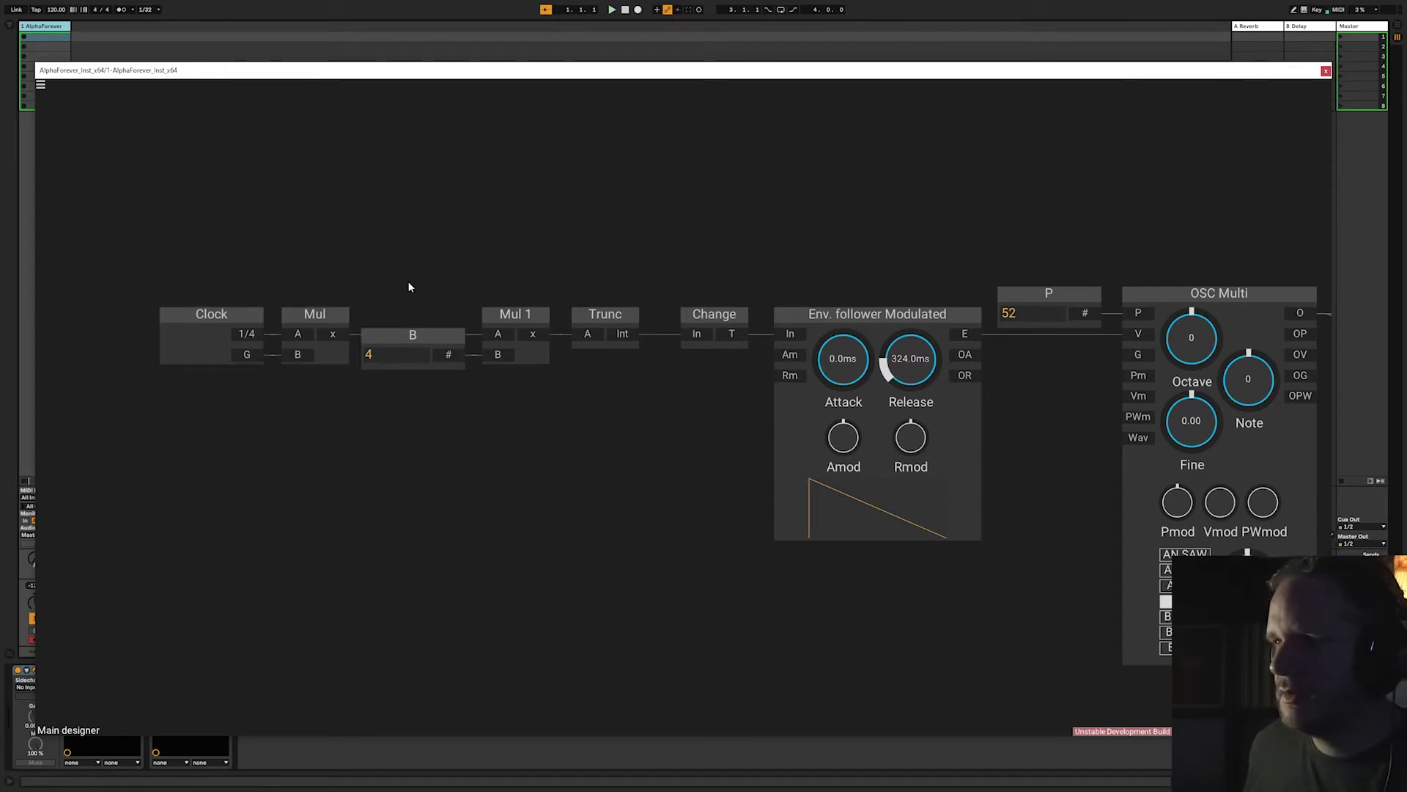
key("space")
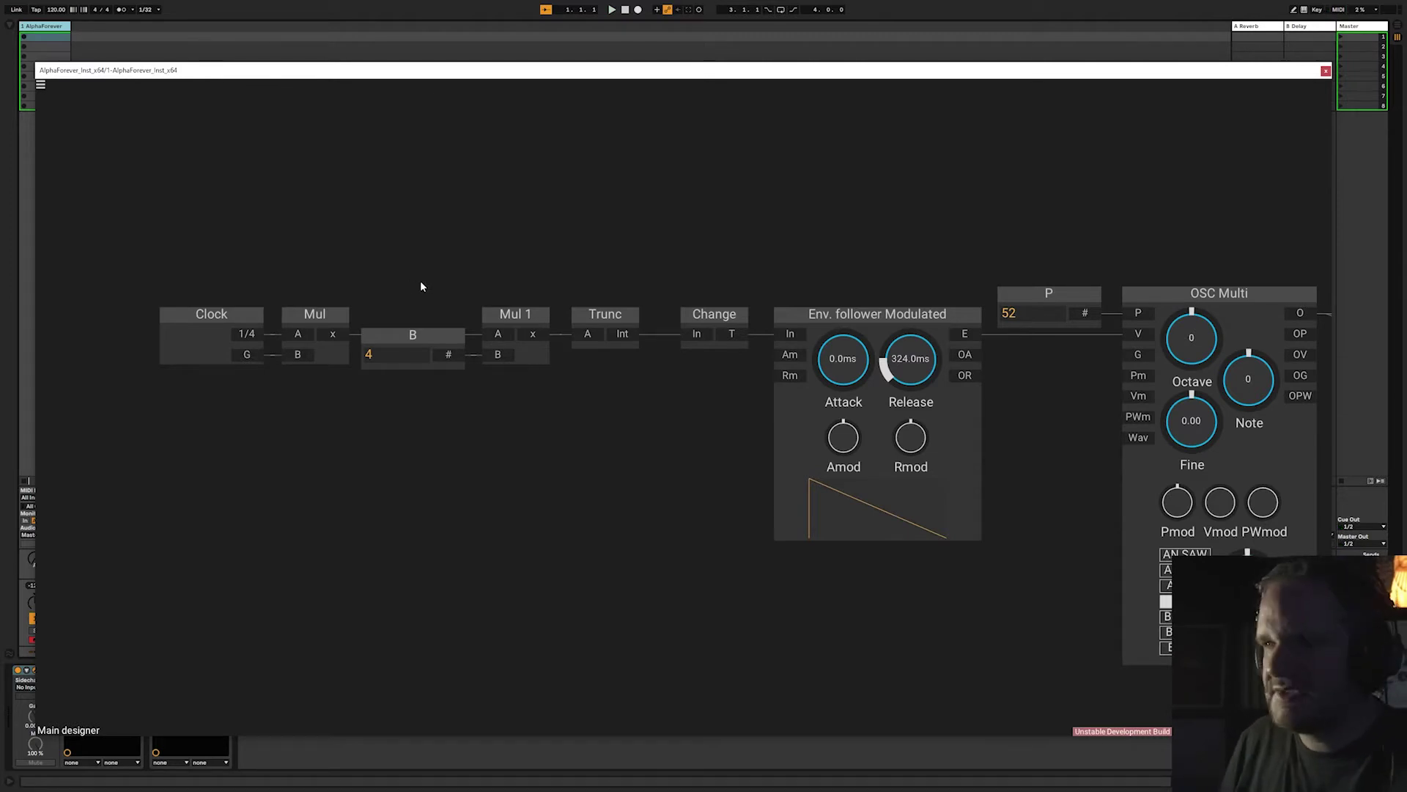
Close the gaps in the chain by shifting the Clock-to-Trunc modules toward Change, and that group toward the envelope follower
left_click_drag(122, 257, 666, 413)
left_click_drag(631, 322, 657, 321)
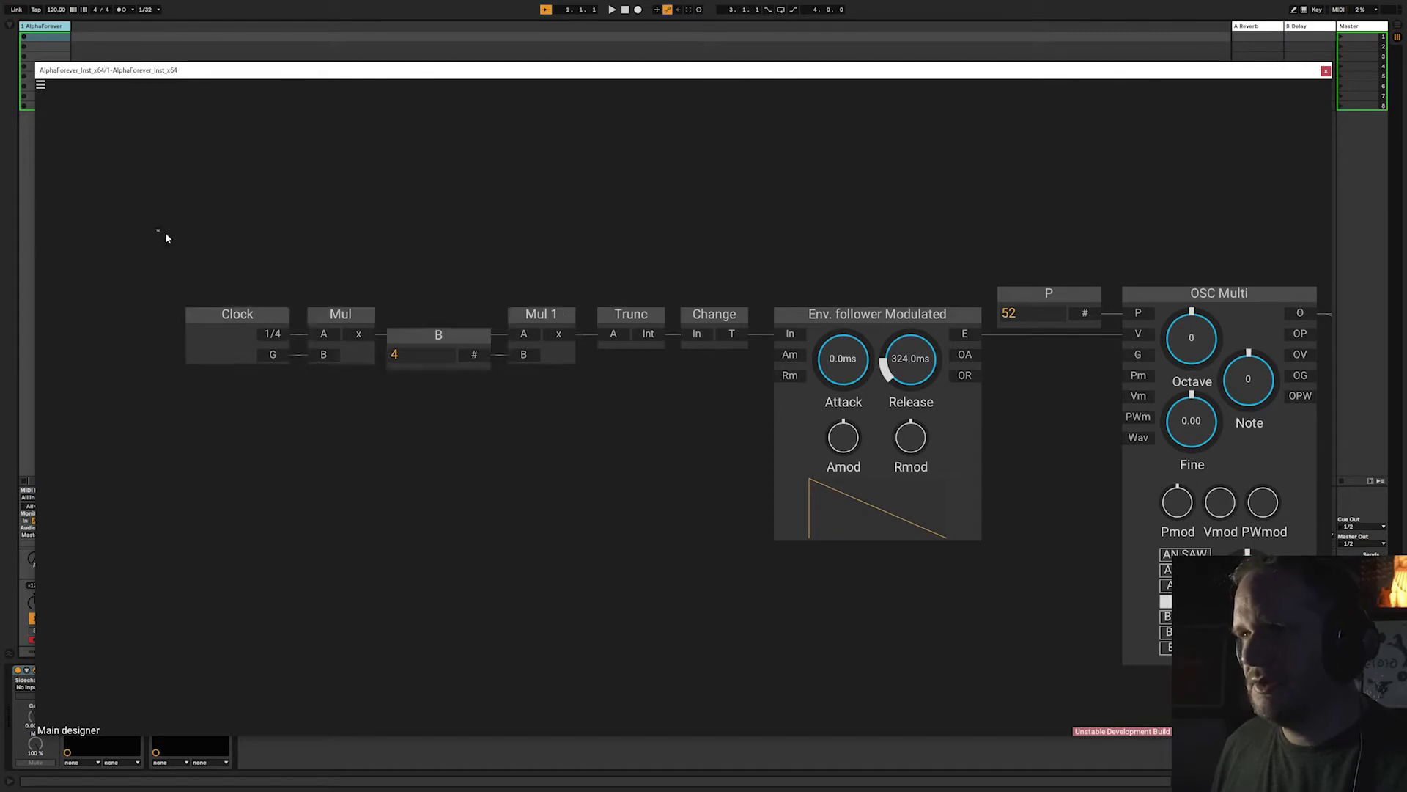
left_click_drag(166, 232, 785, 420)
left_click_drag(731, 320, 656, 290)
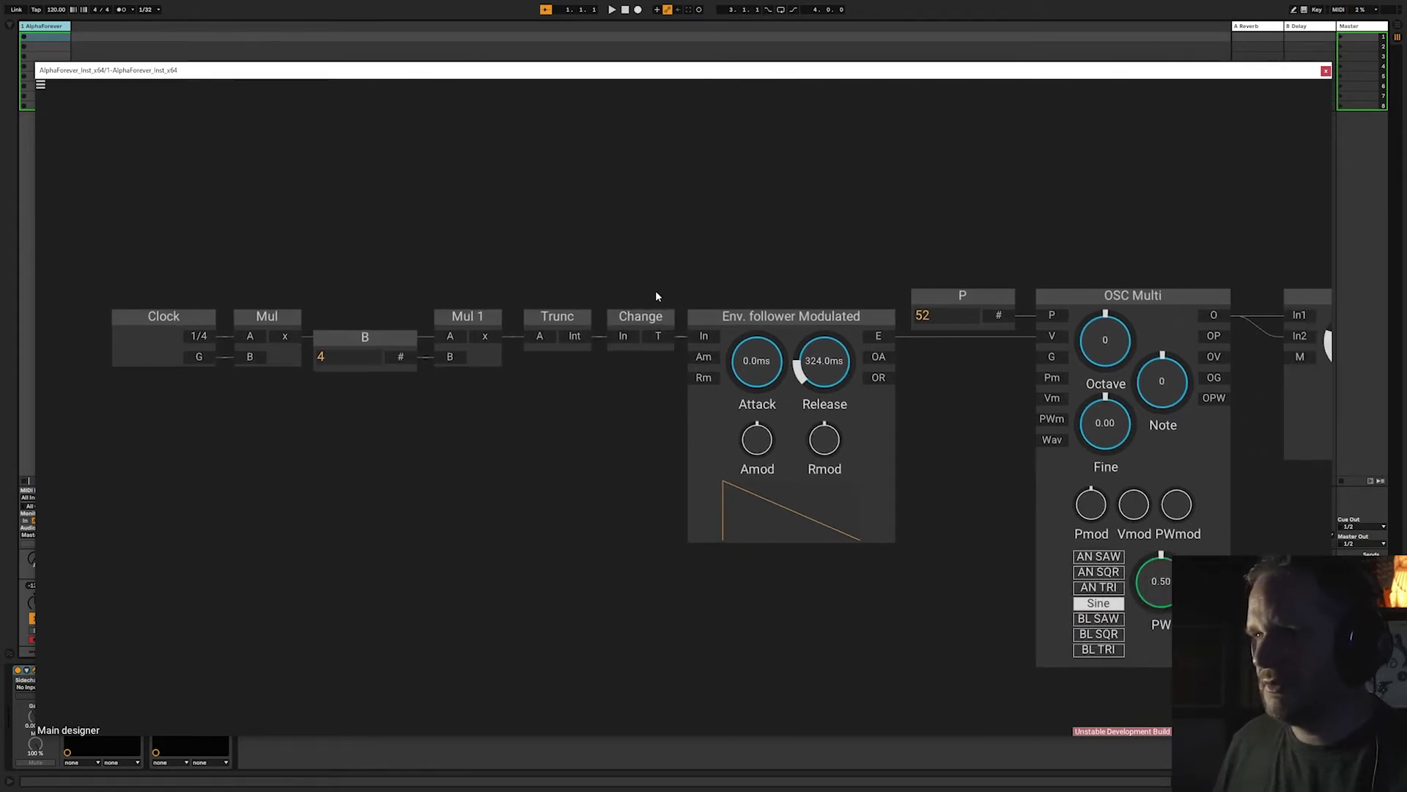
scroll(655, 288, "down", 3)
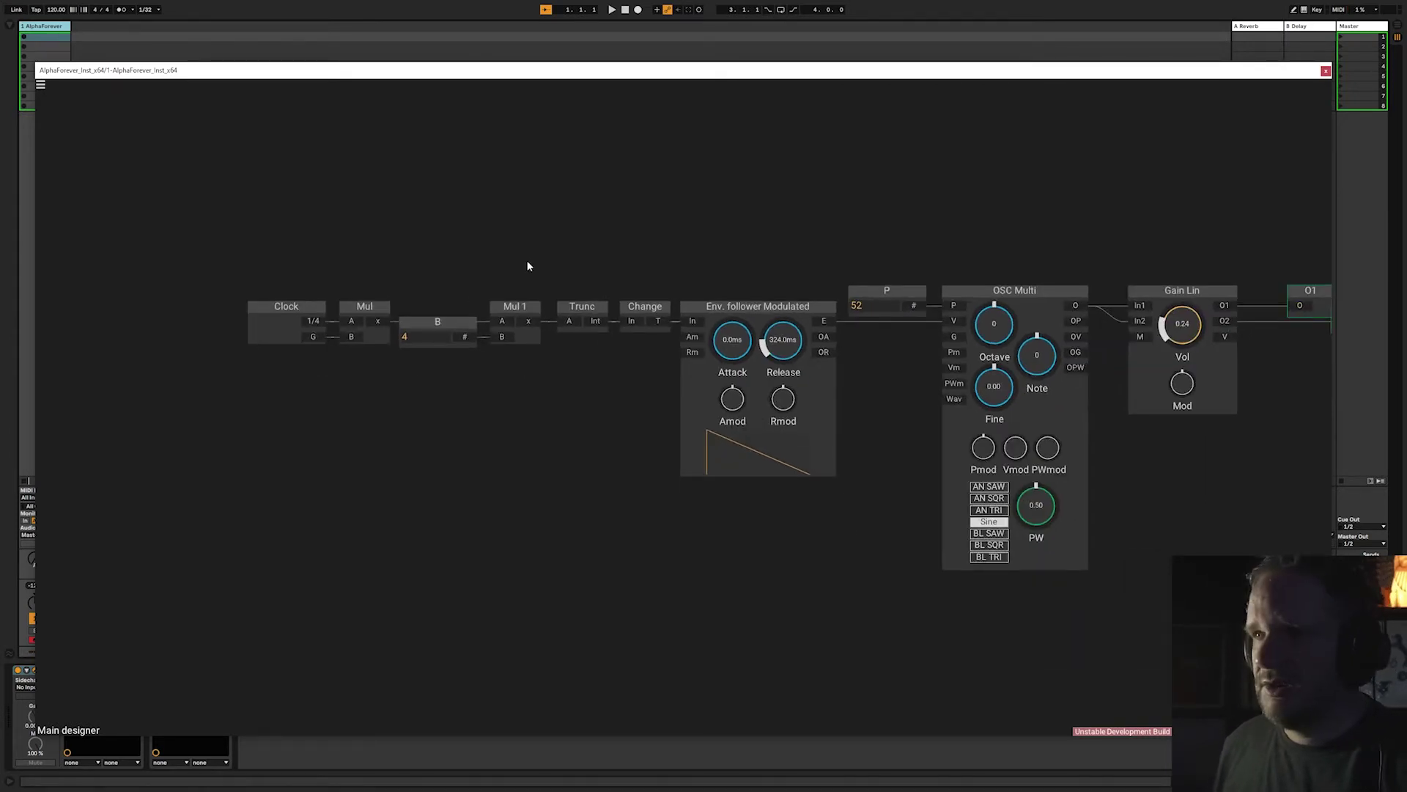
Shift the Clock-to-Mul 1 modules away from Trunc and add a Designer module below the gap
left_click_drag(205, 283, 583, 396)
left_click_drag(531, 309, 351, 305)
double_click(394, 392)
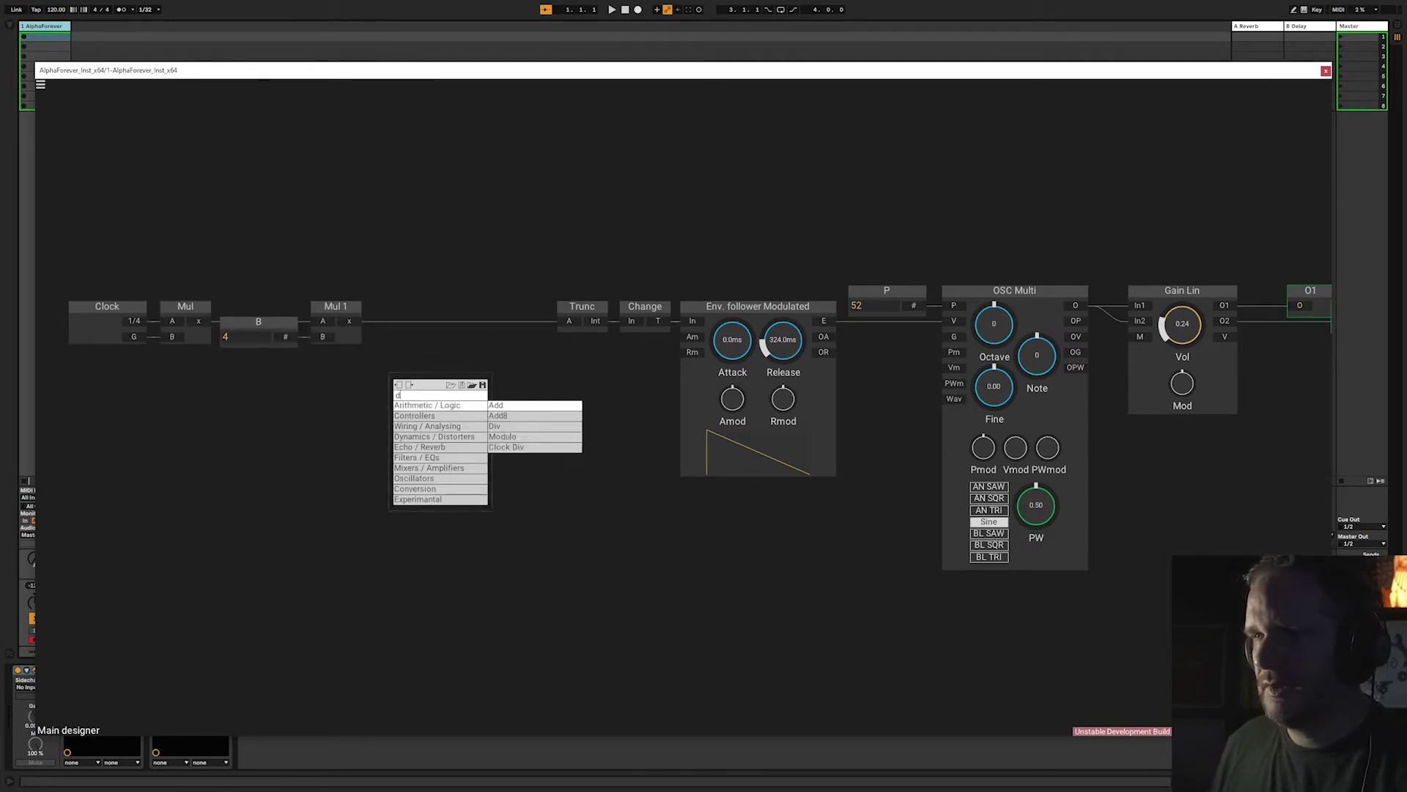
type("des")
left_click(516, 408)
Move the constant B and Mul 1 next to Trunc and place the Designer below the gap after the first Mul
left_click_drag(208, 264, 529, 323)
left_click_drag(421, 377, 311, 371)
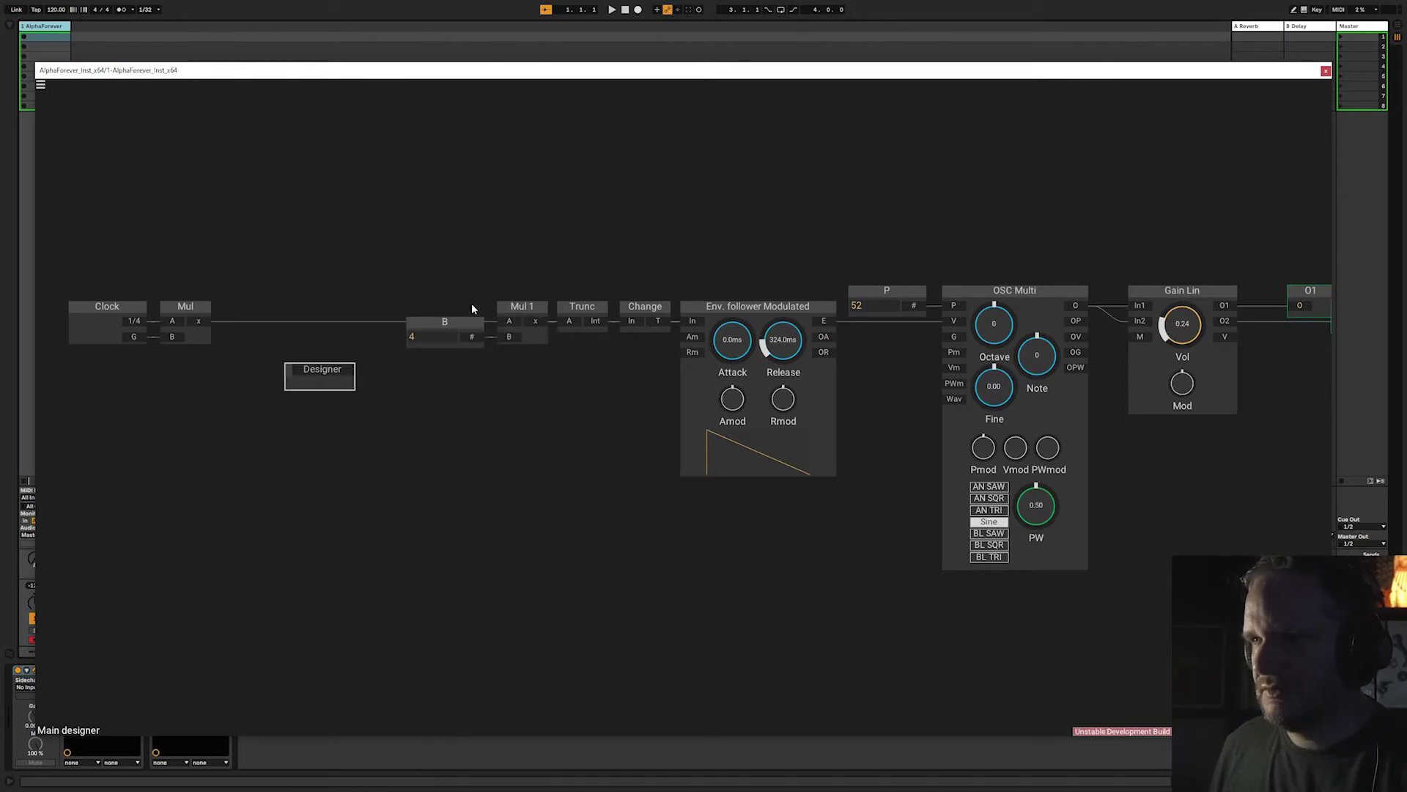
left_click(269, 313)
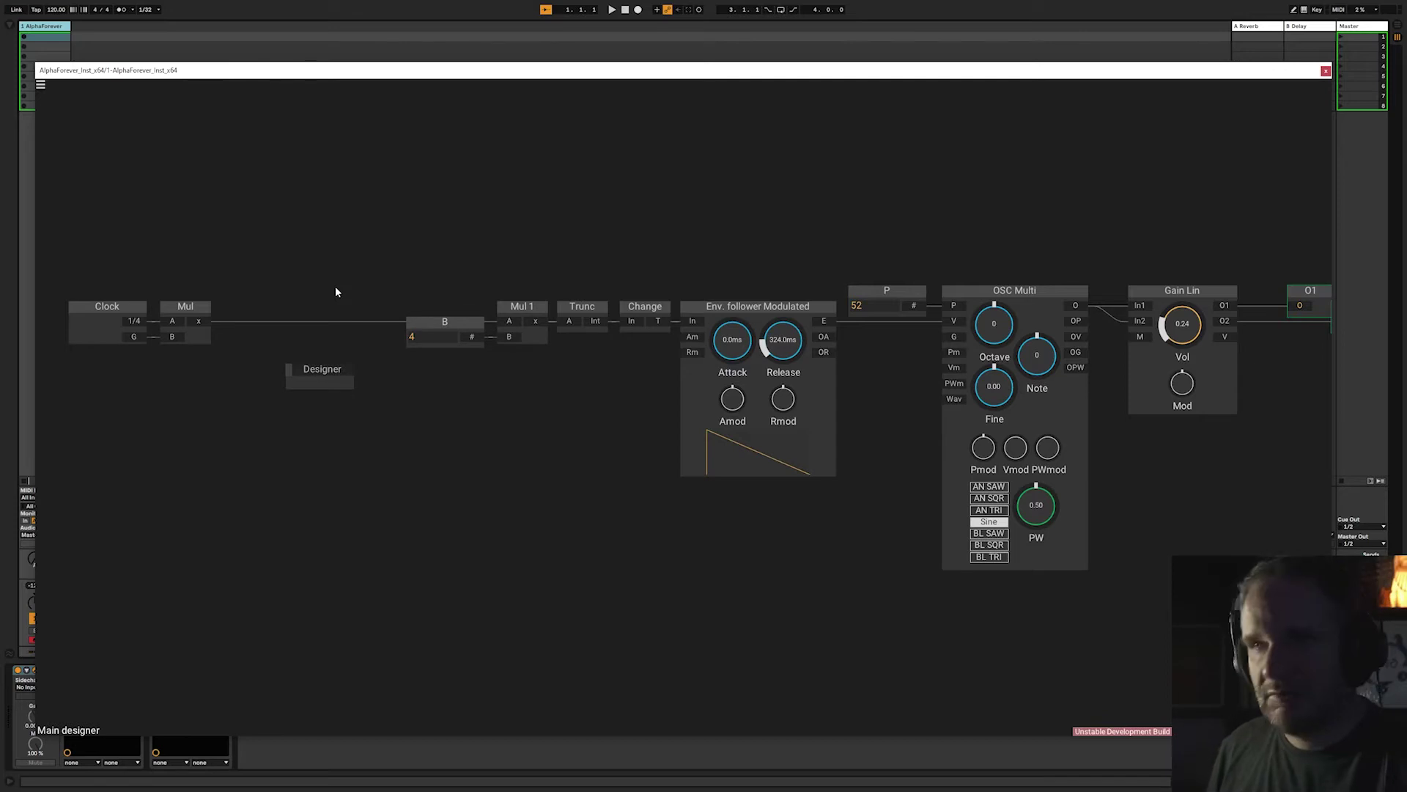
Inspect the signal on the Clock's G output while starting and stopping the transport
scroll(276, 437, "up", 4)
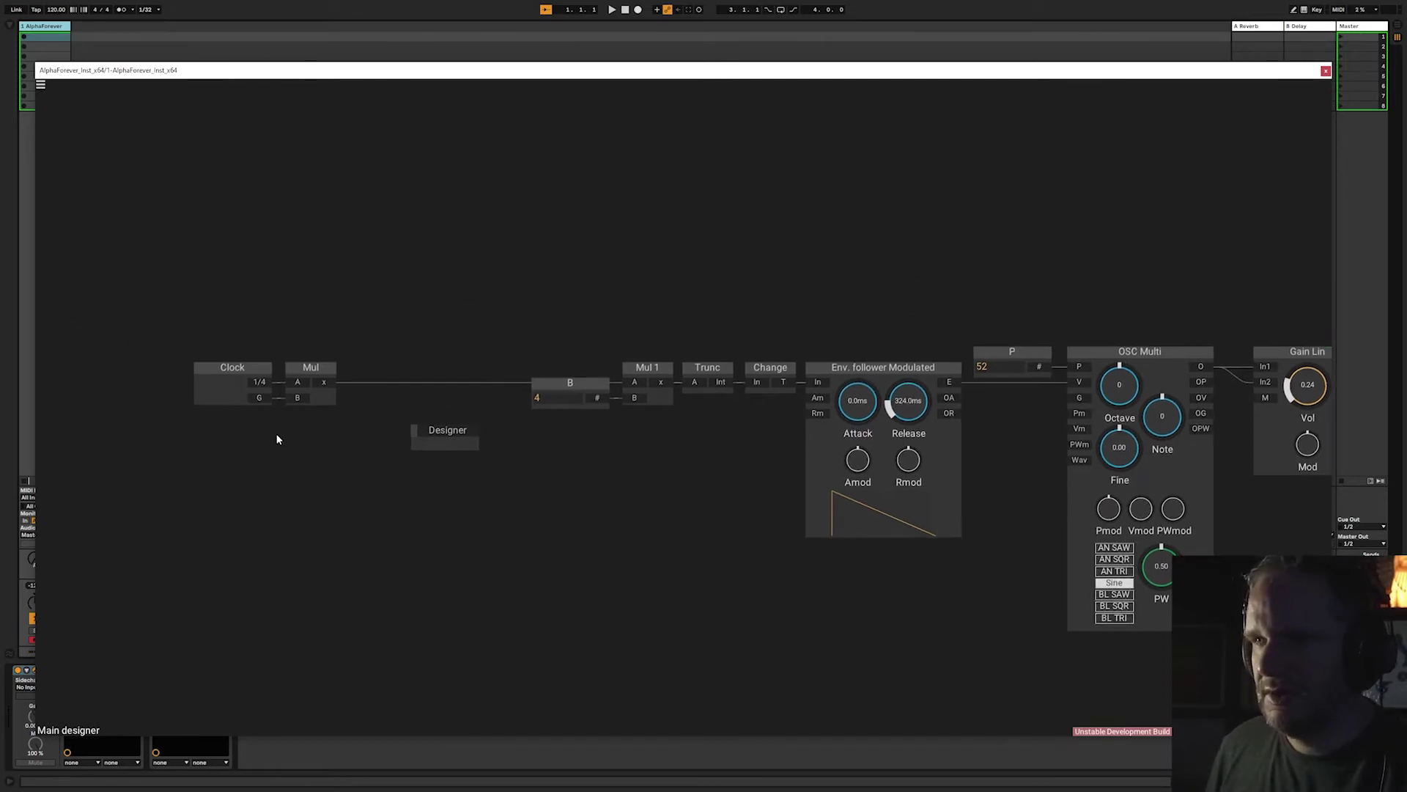
left_click_drag(275, 442, 581, 474)
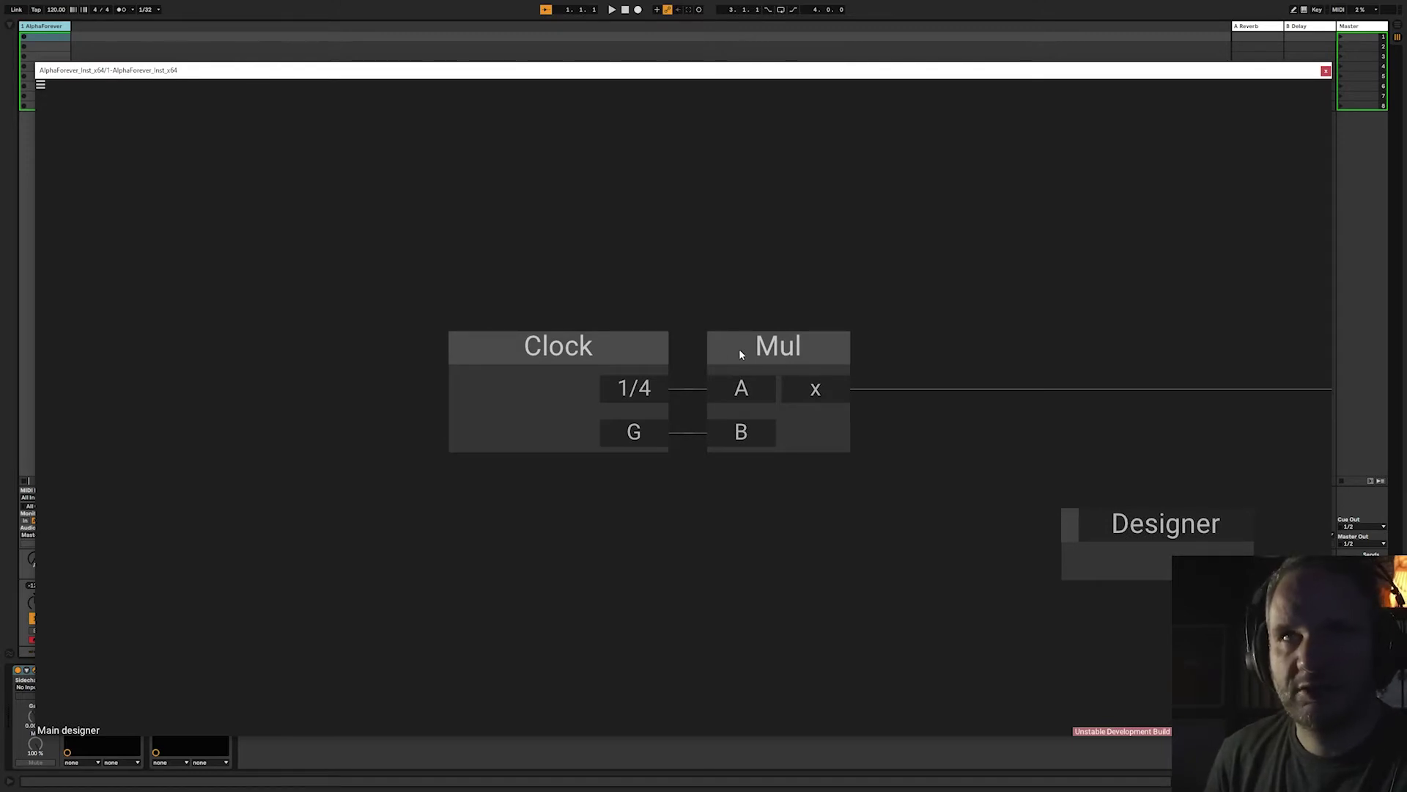
mouse_move(633, 401)
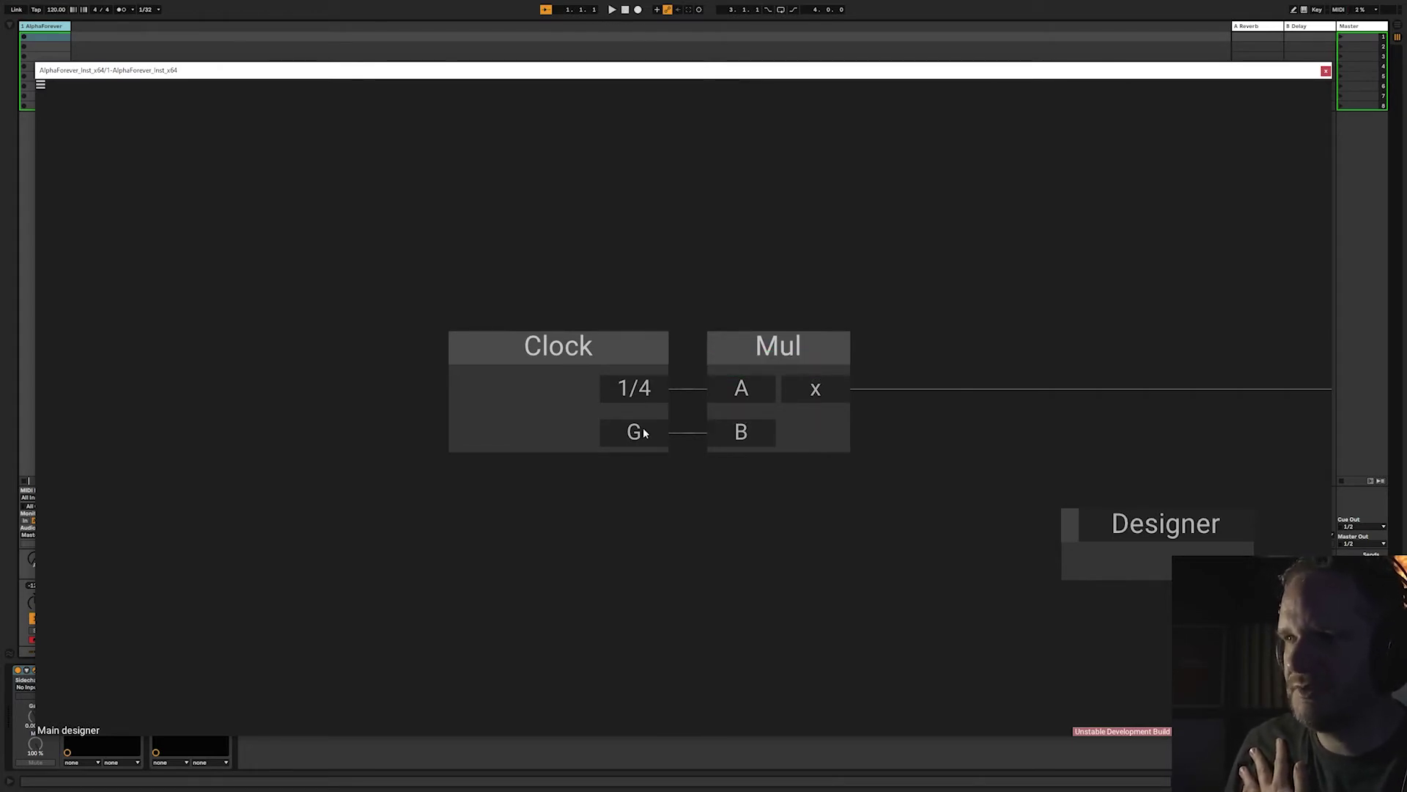
mouse_move(658, 435)
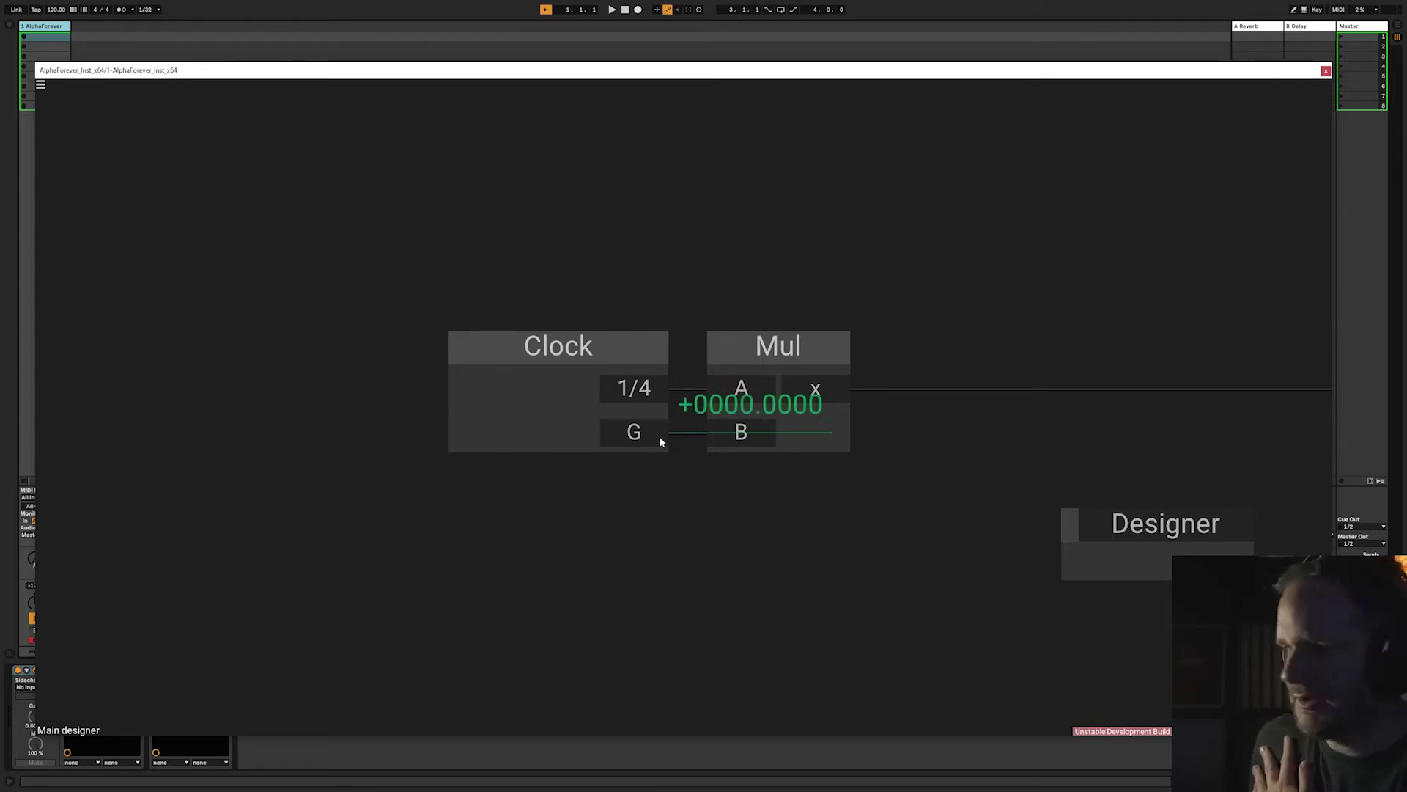
key("space")
key("space")
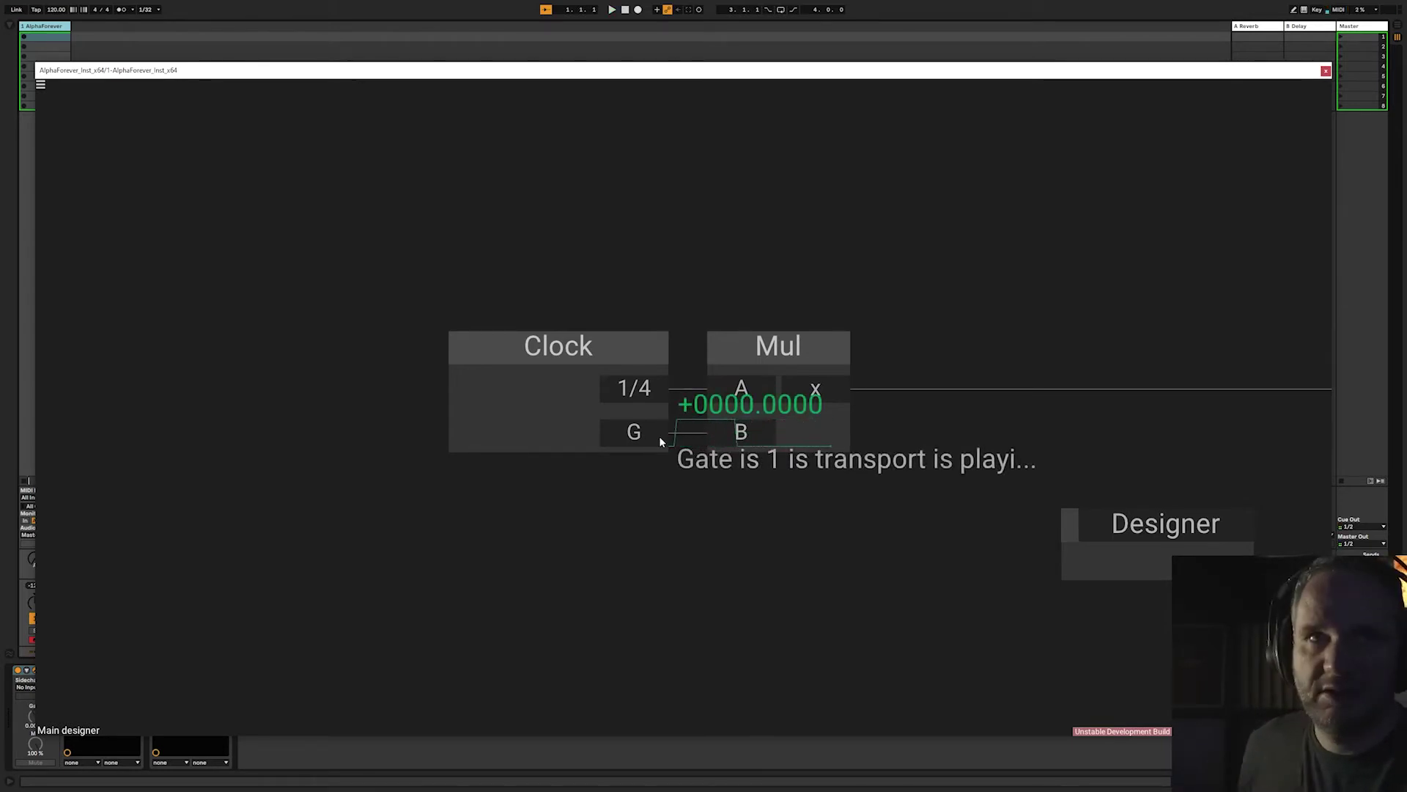
Rename the Designer module as Shuffle, place it between the first Mul and constant B, and open it
left_click_drag(724, 346, 394, 308)
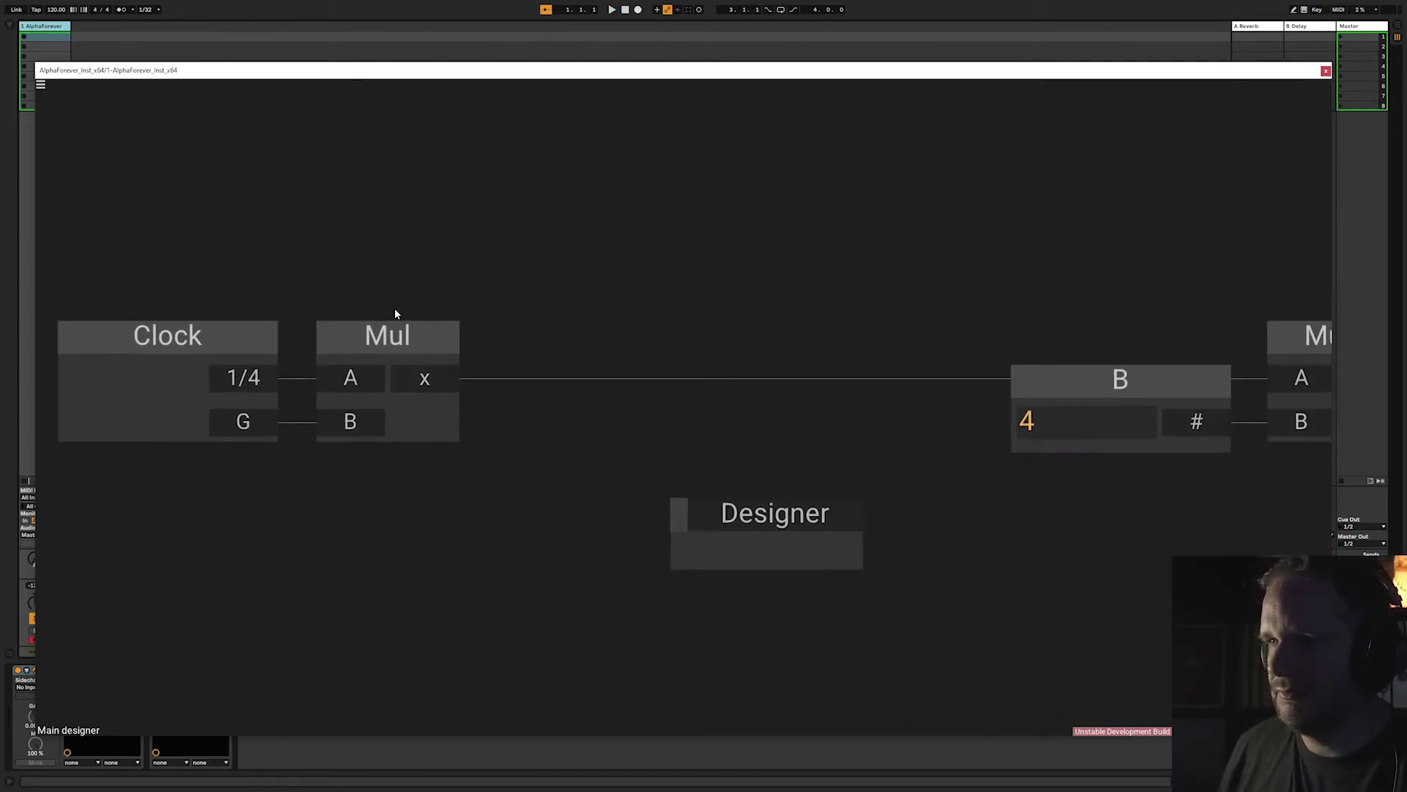
double_click(756, 516)
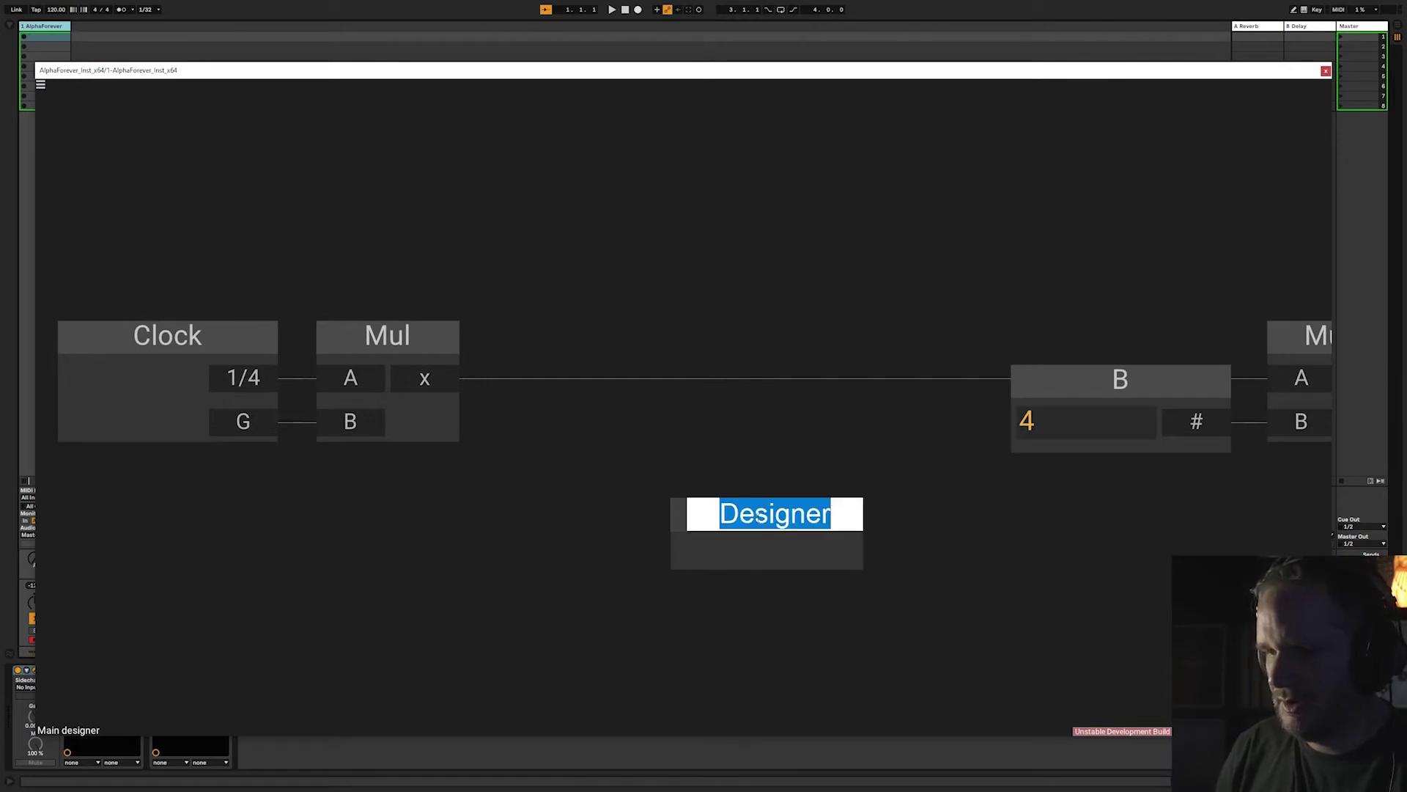
type("Shuffle")
key("Return")
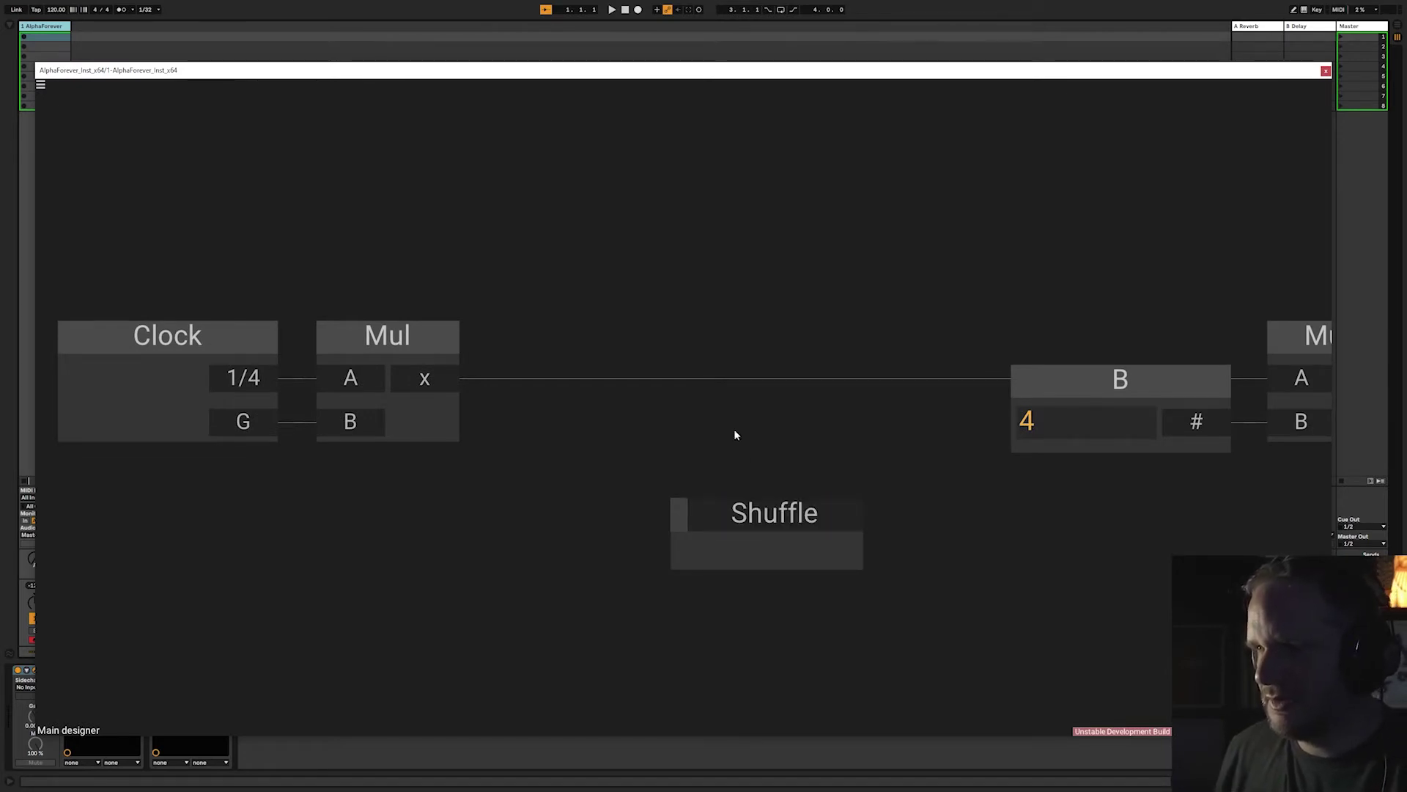
left_click_drag(752, 510, 687, 339)
double_click(697, 380)
right_click(311, 258)
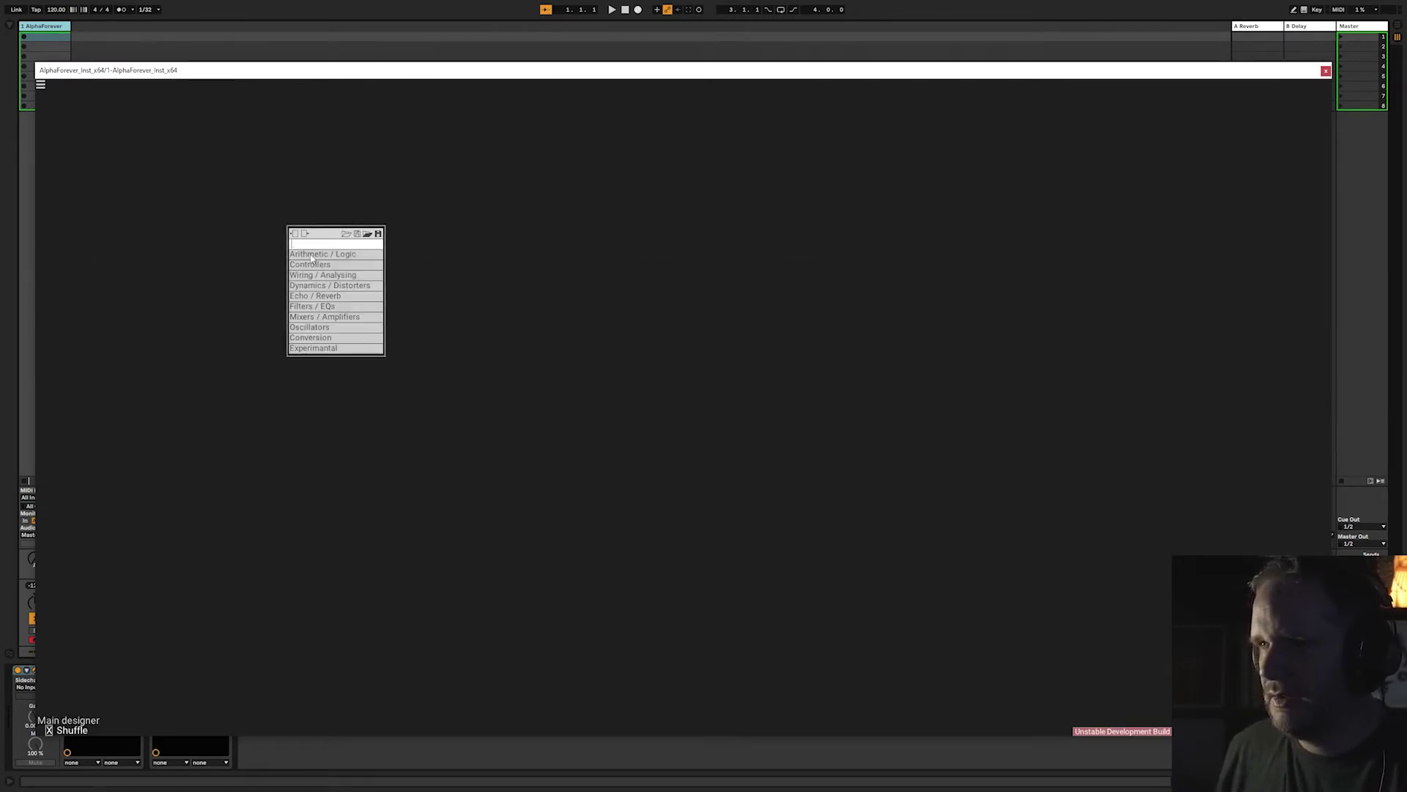
mouse_move(333, 286)
left_click(410, 292)
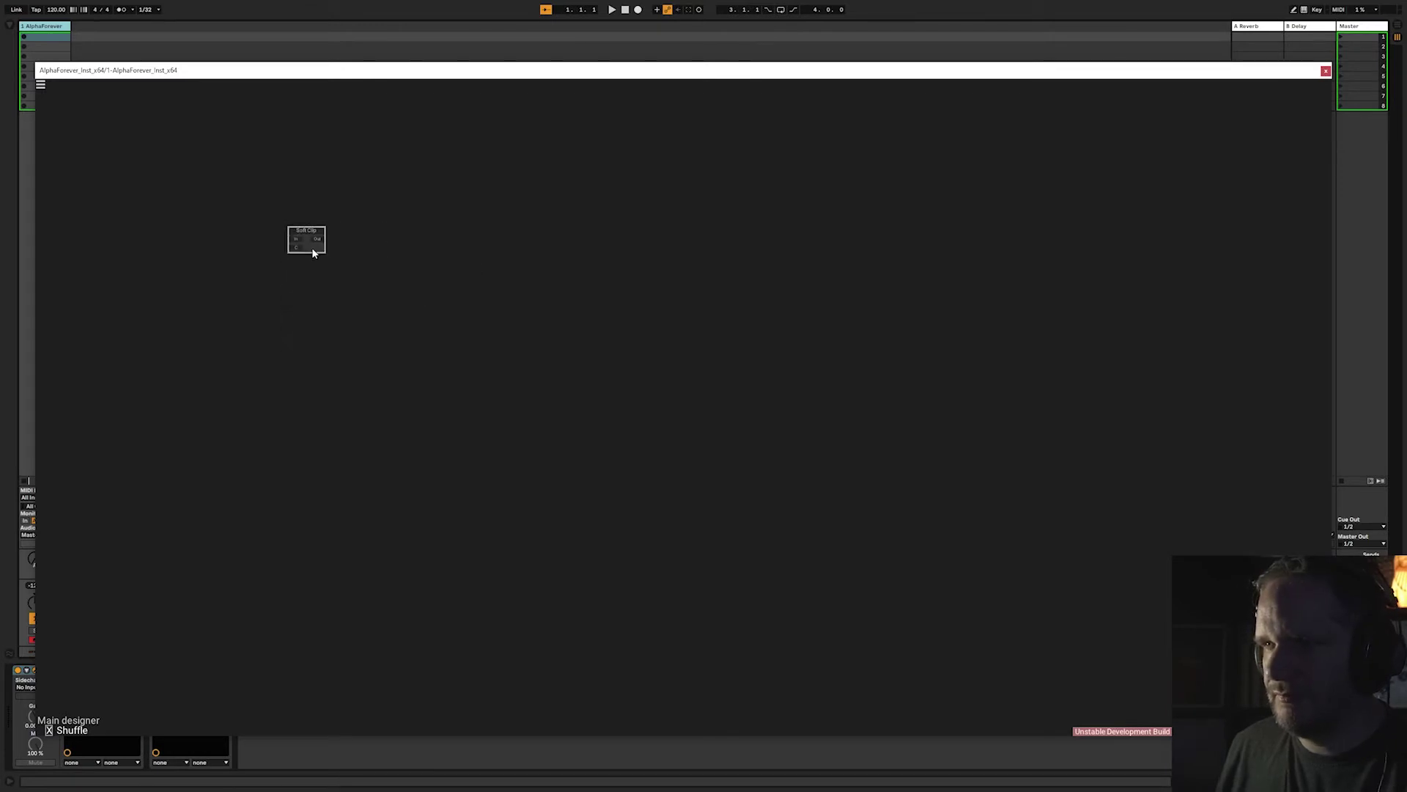
key("Delete")
Add an In module inside Shuffle and duplicate it directly below the original
right_click(338, 262)
type("in")
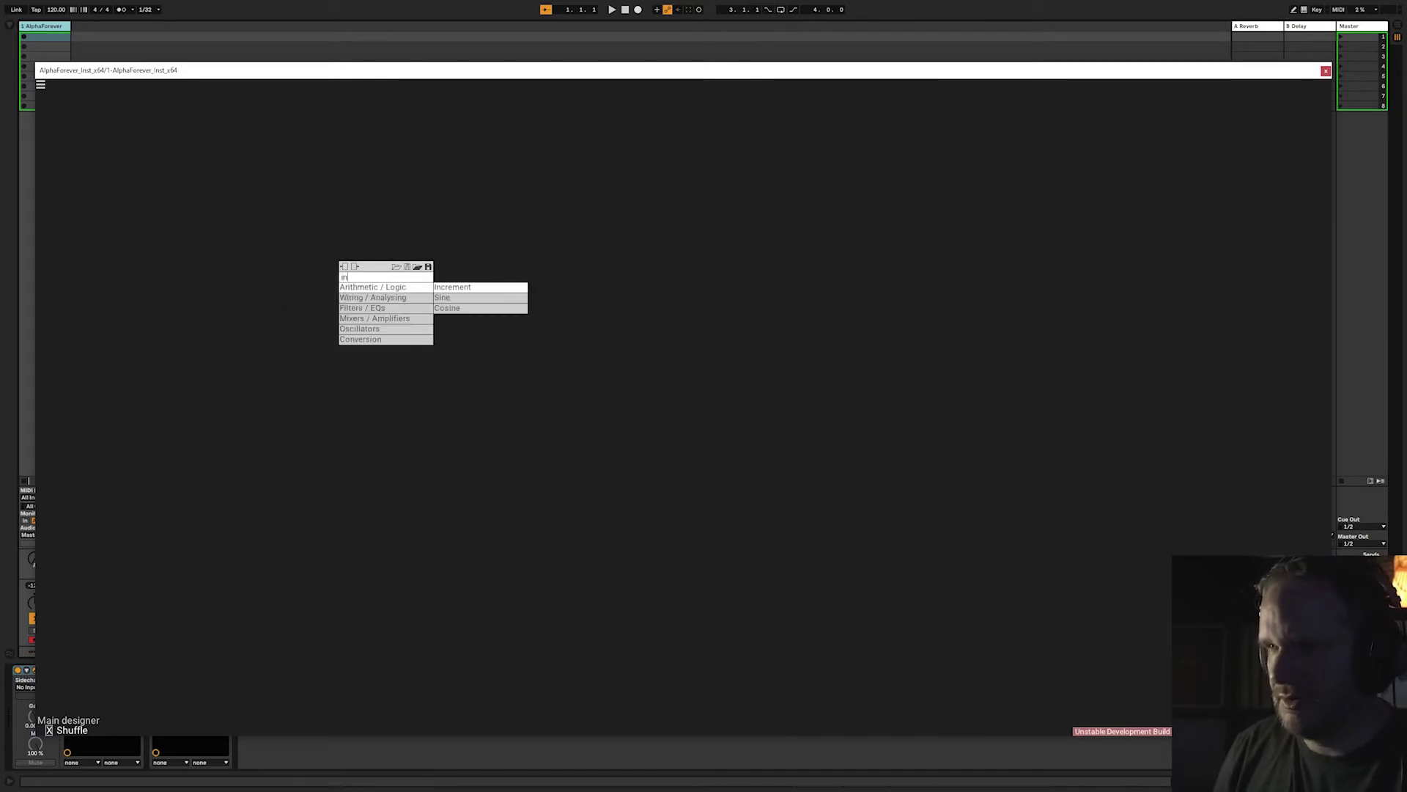
mouse_move(381, 298)
left_click(451, 299)
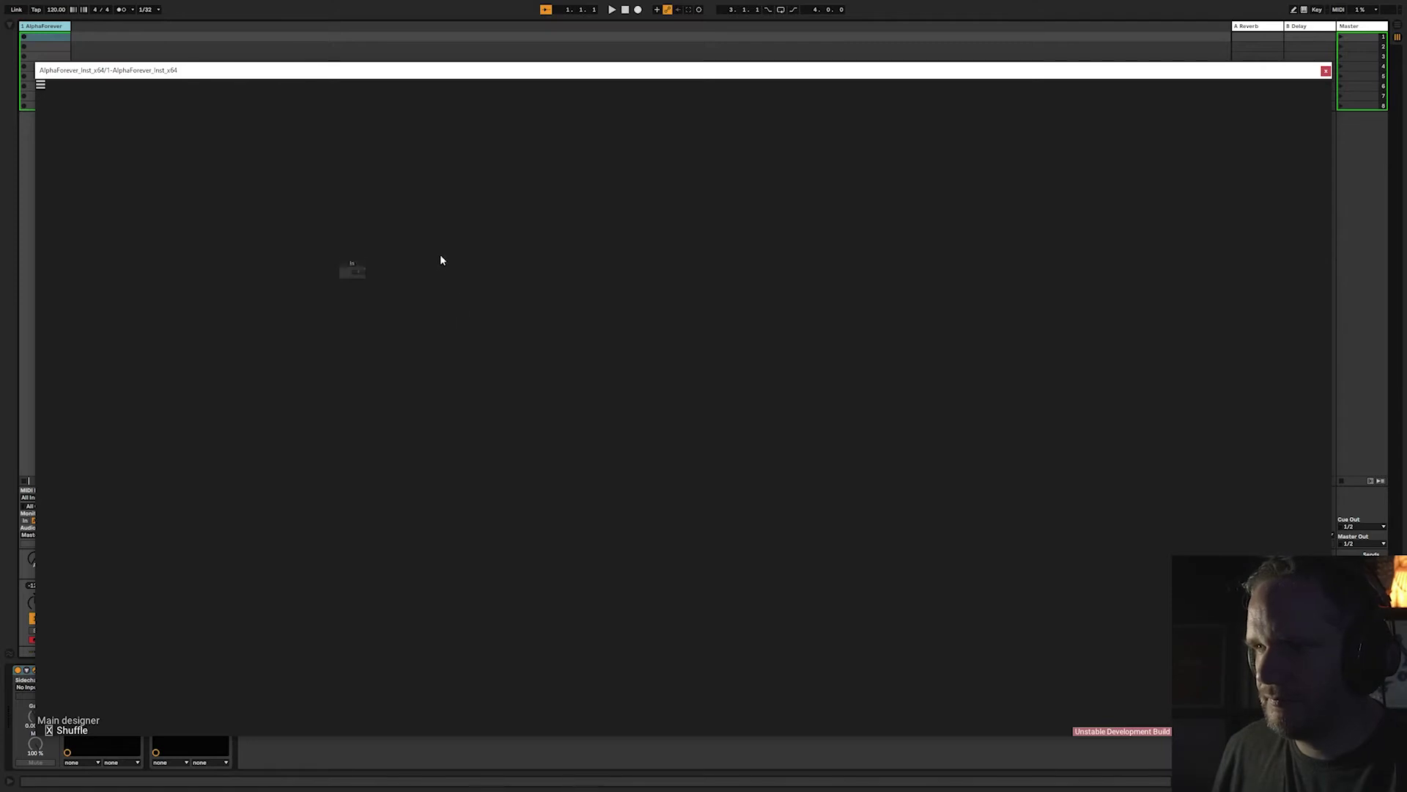
scroll(398, 274, "up", 3)
left_click(188, 248)
key("ctrl+d")
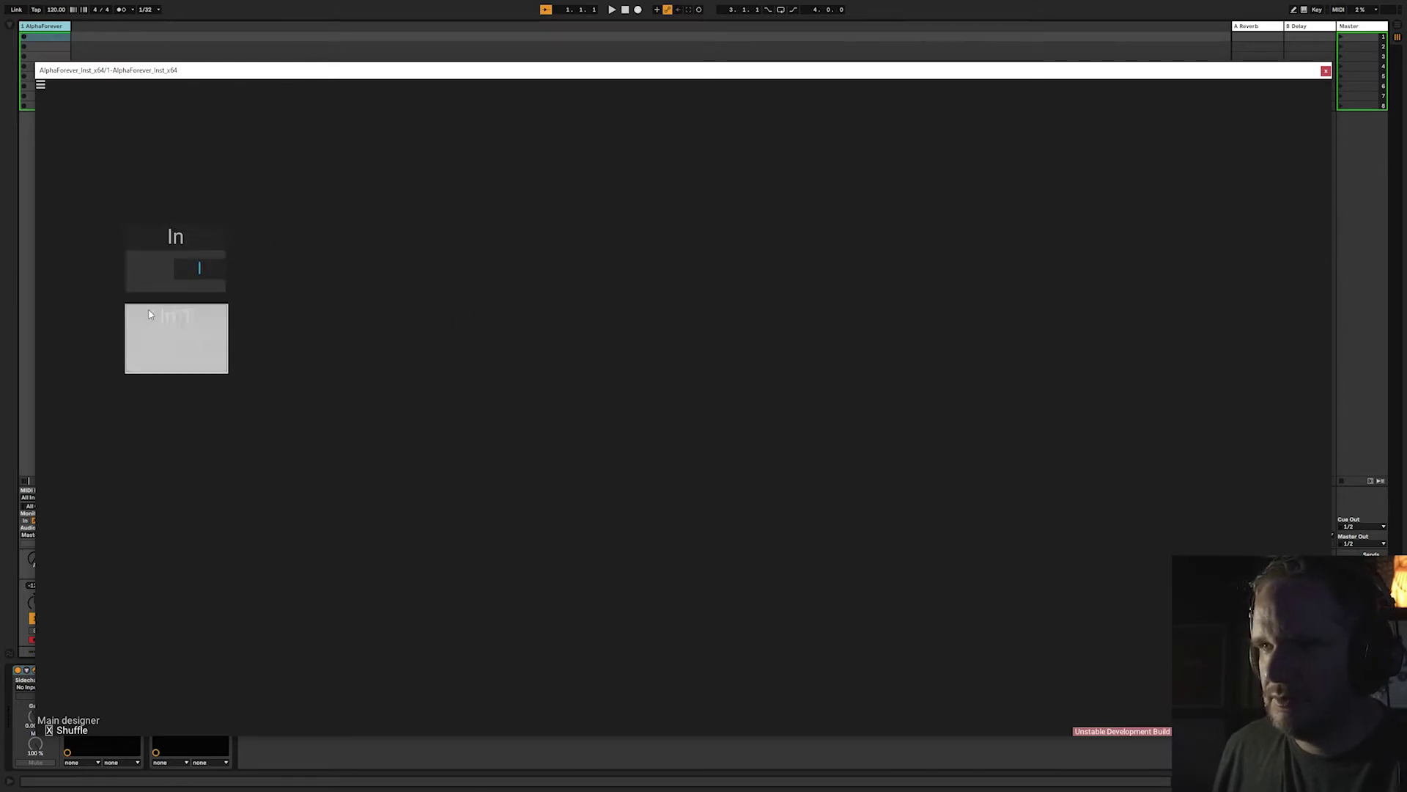
Rename the upper input module as Clk and the lower one as Shf
double_click(175, 236)
type("Clk")
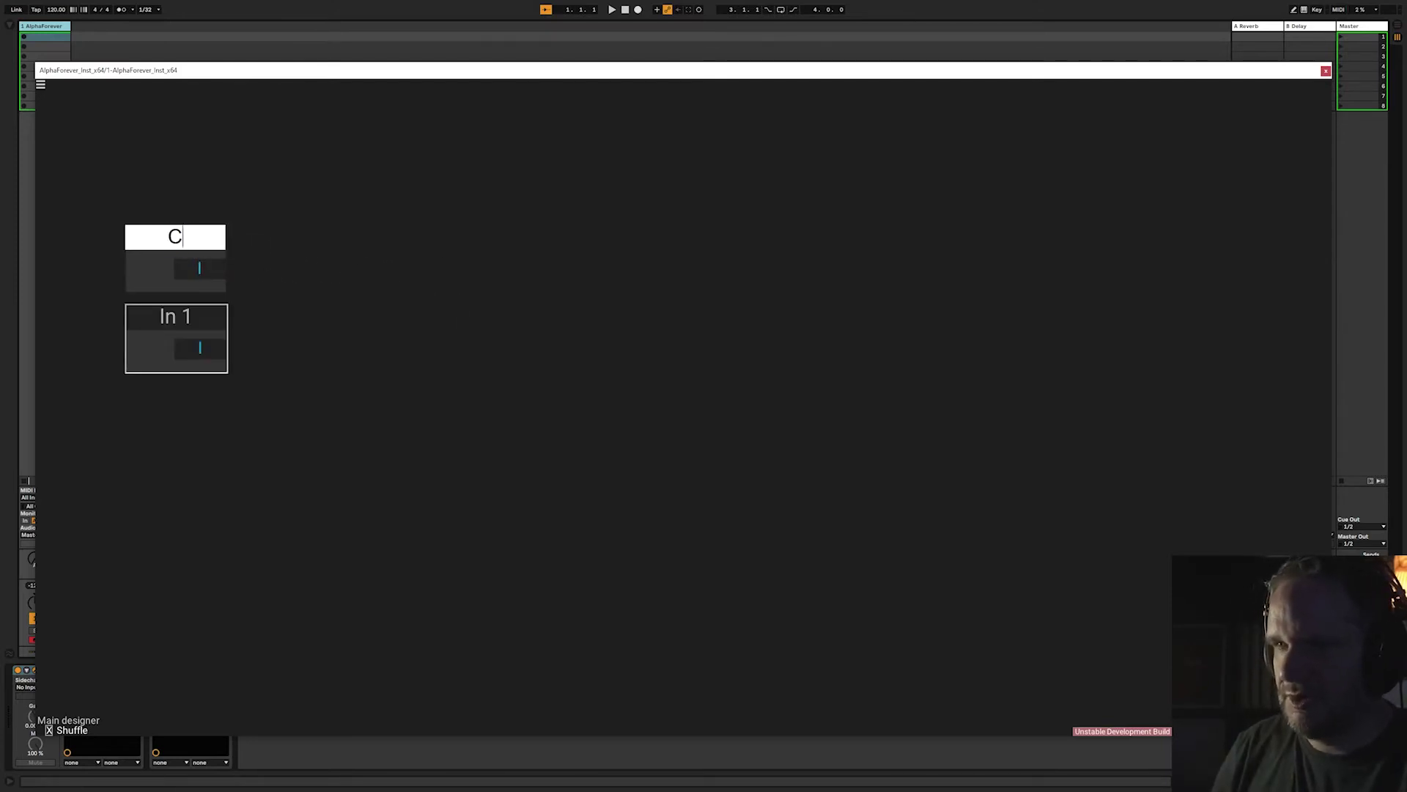
left_click(326, 296)
double_click(185, 318)
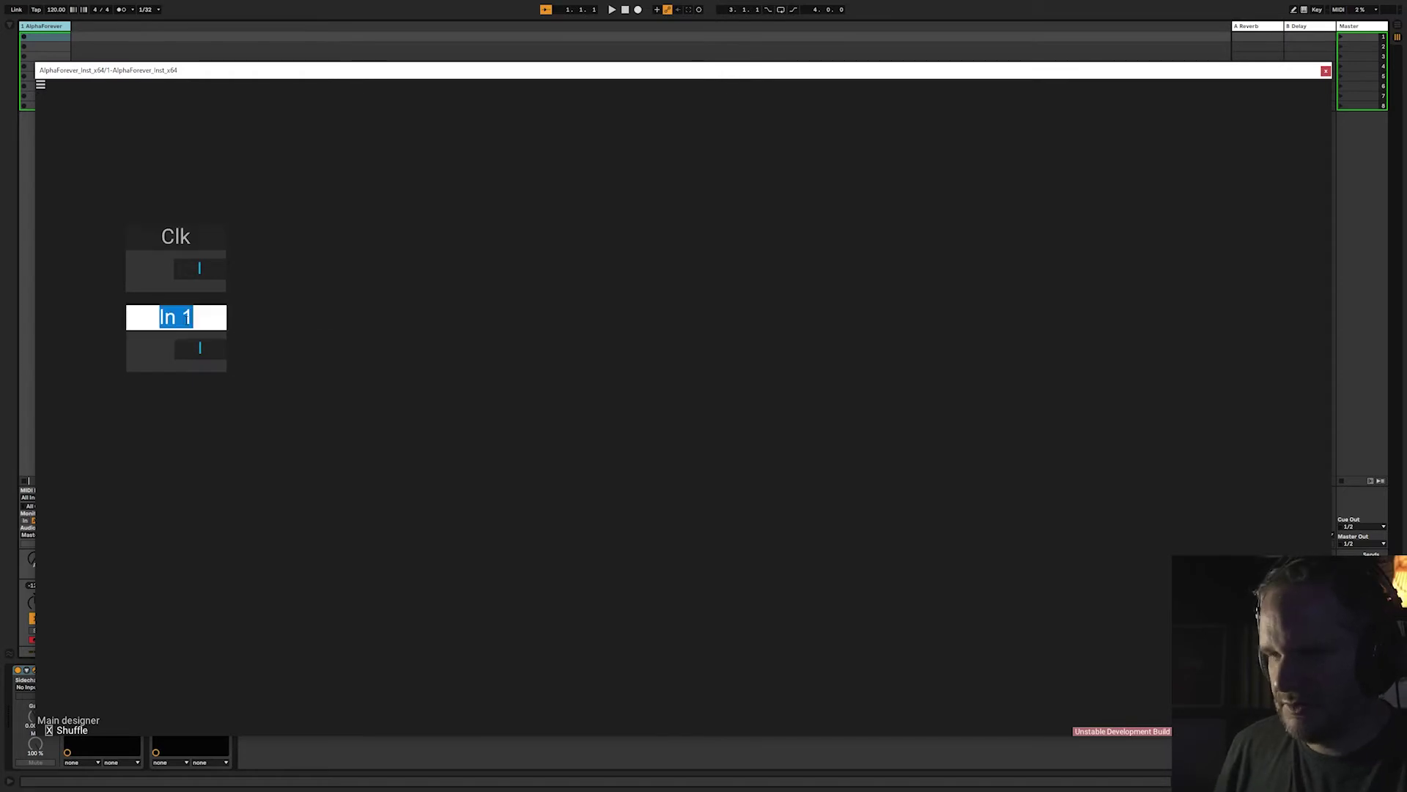
type("Shf")
left_click(278, 317)
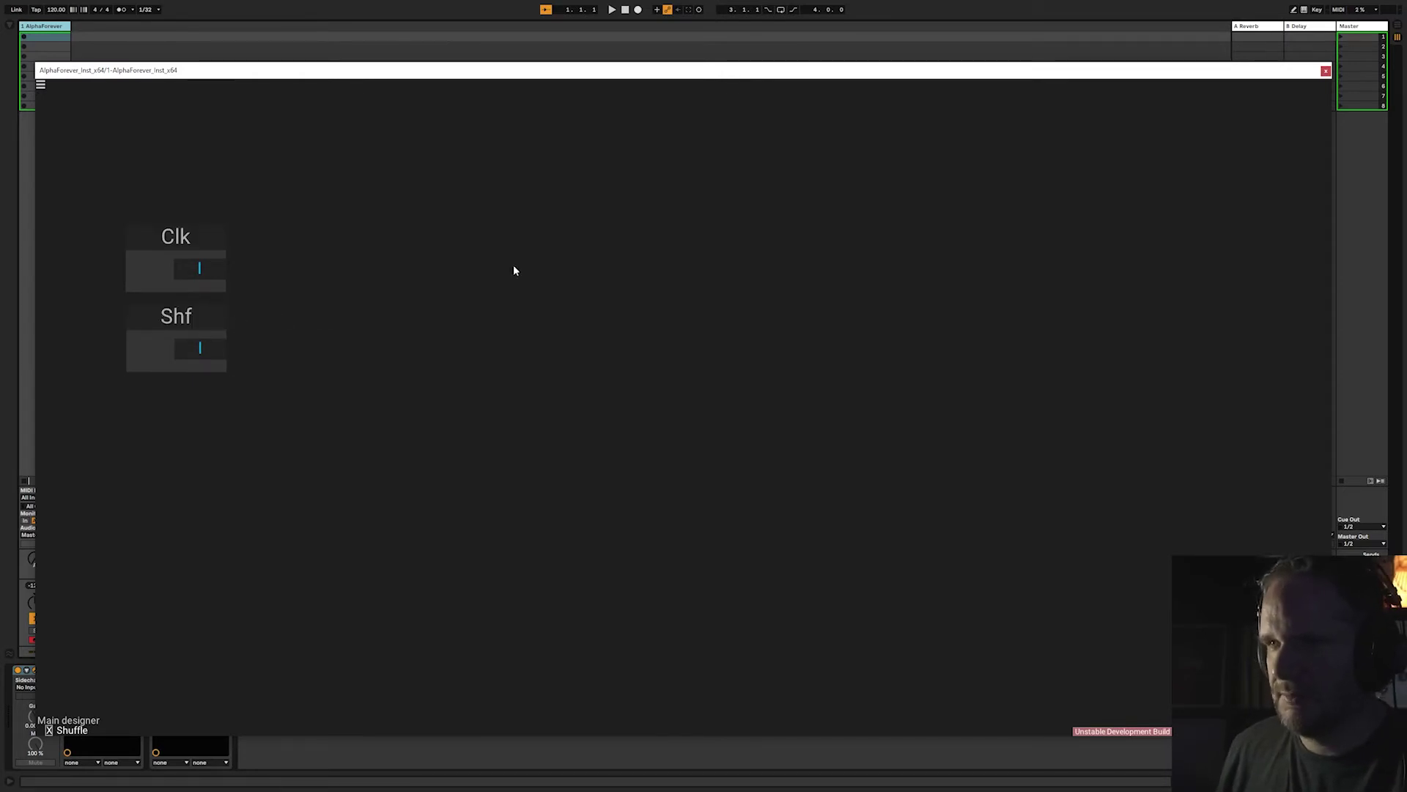
Add a Trunc module beside Clk and feed its A input from the Clk output
right_click(305, 260)
mouse_move(366, 273)
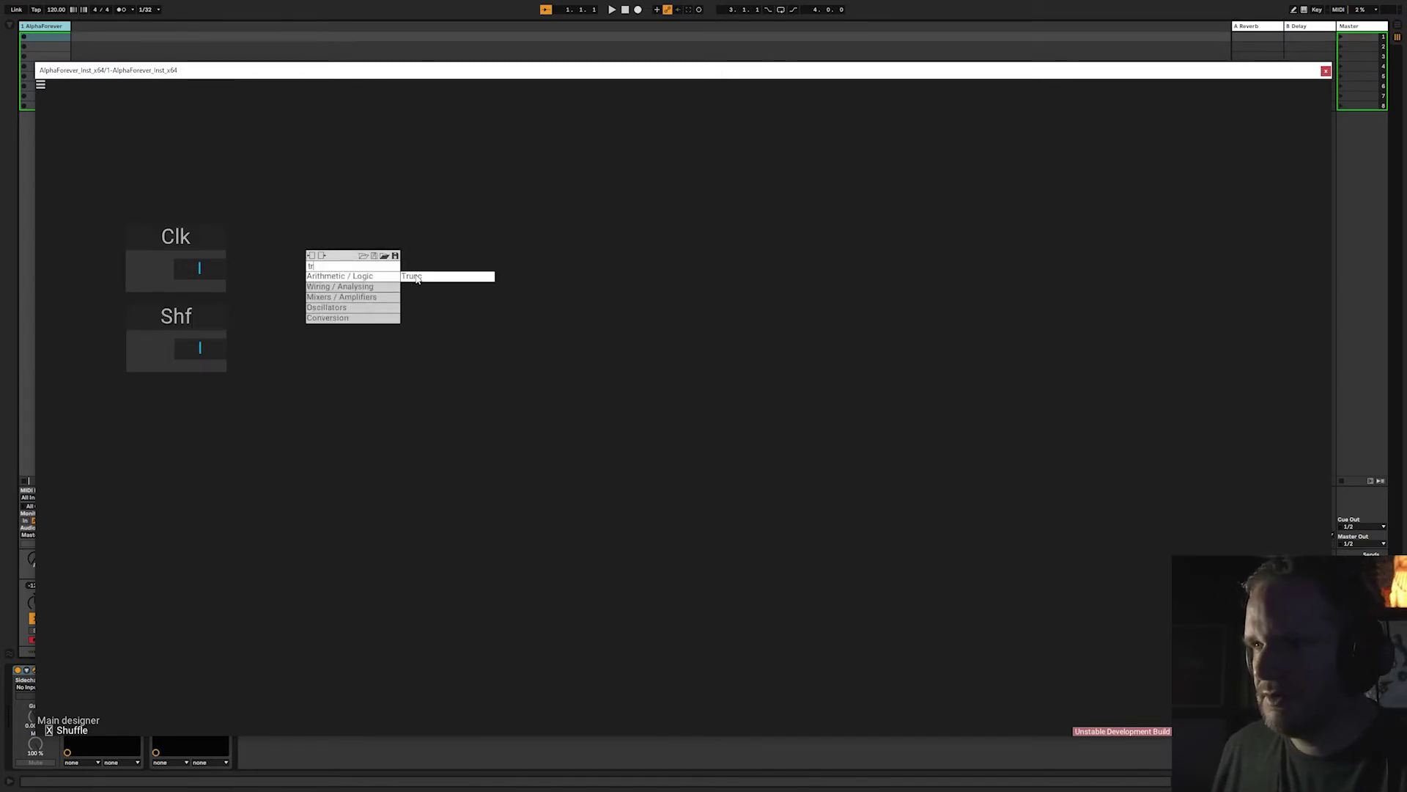
left_click(440, 273)
left_click(331, 266)
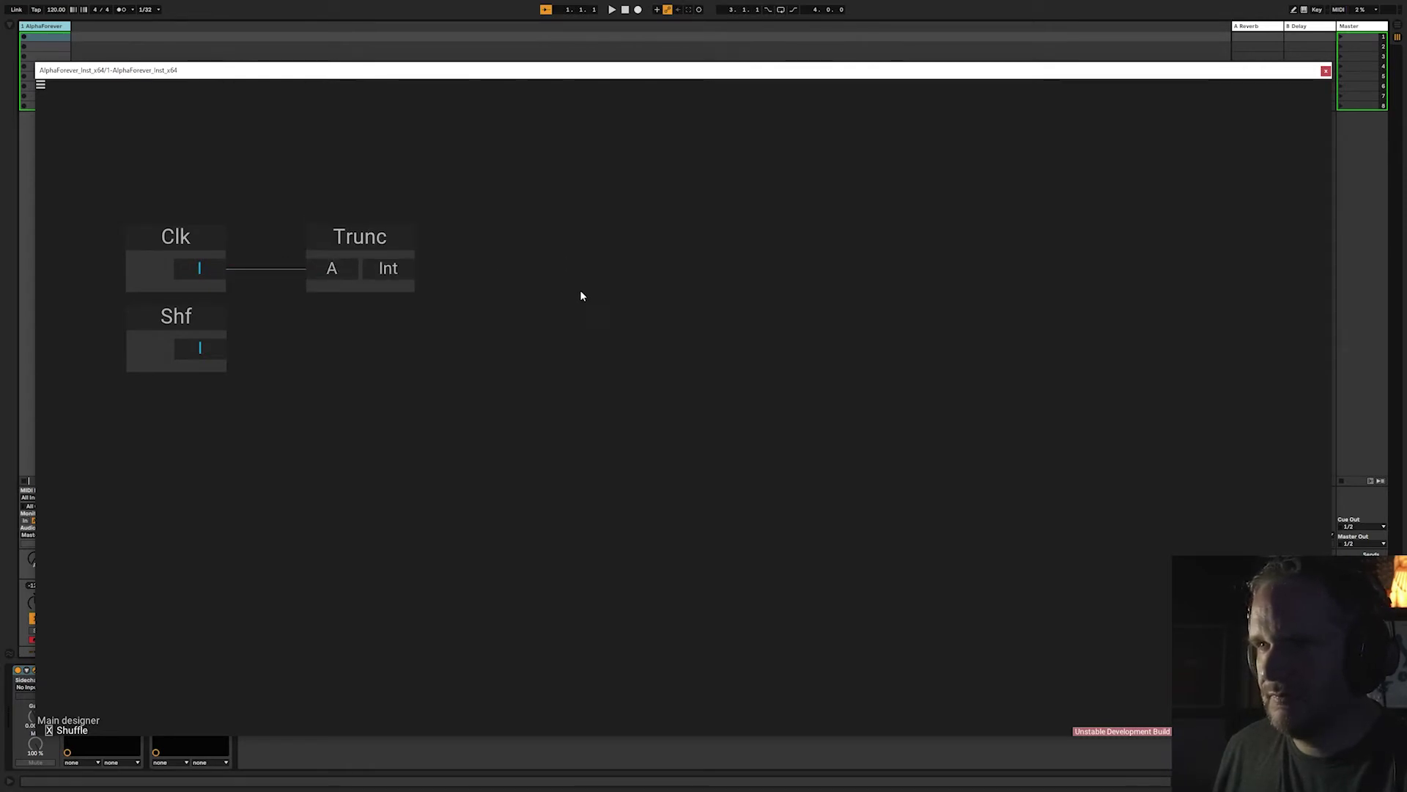
Add an Add module far along the chain, with Trunc's Int output wired to its A input
right_click(403, 268)
type("add")
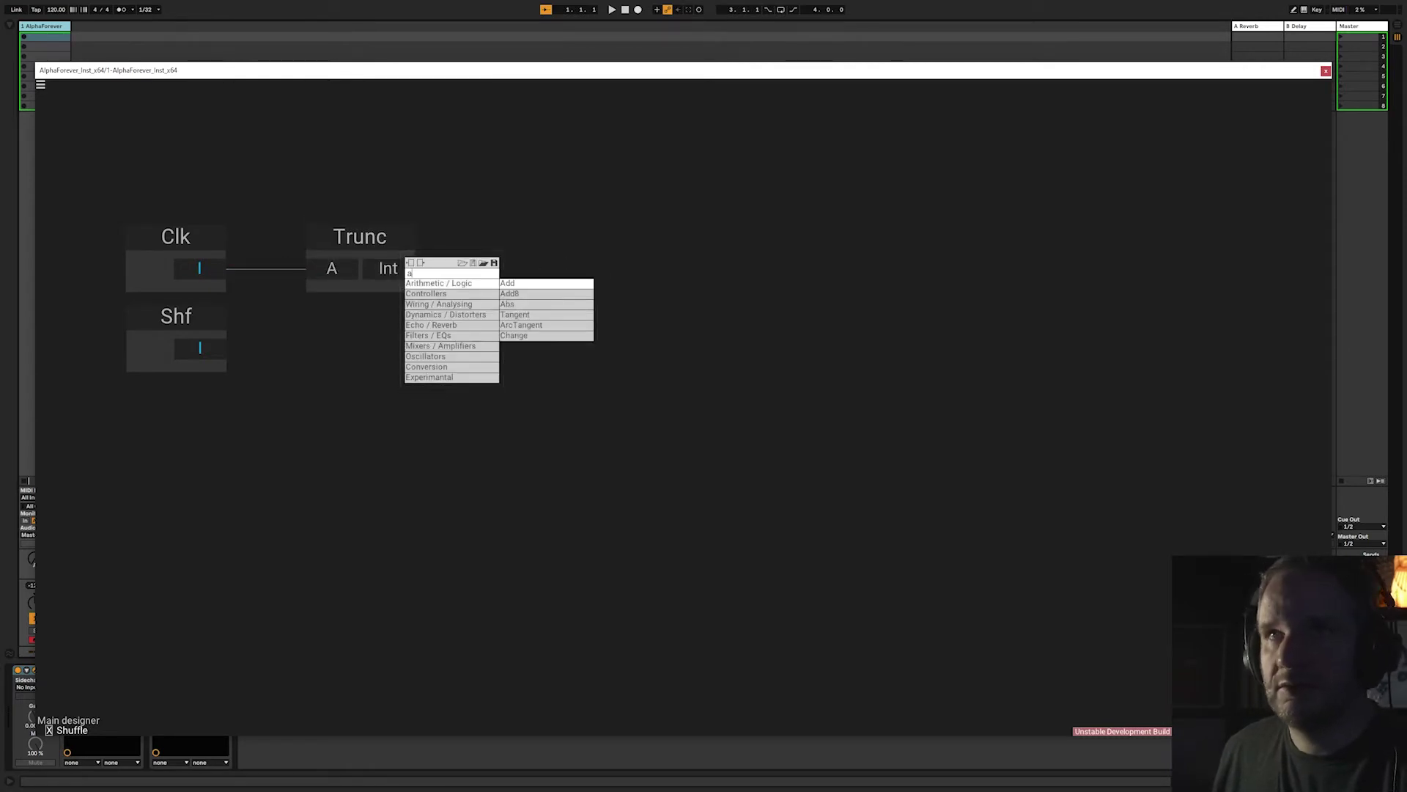
left_click(542, 283)
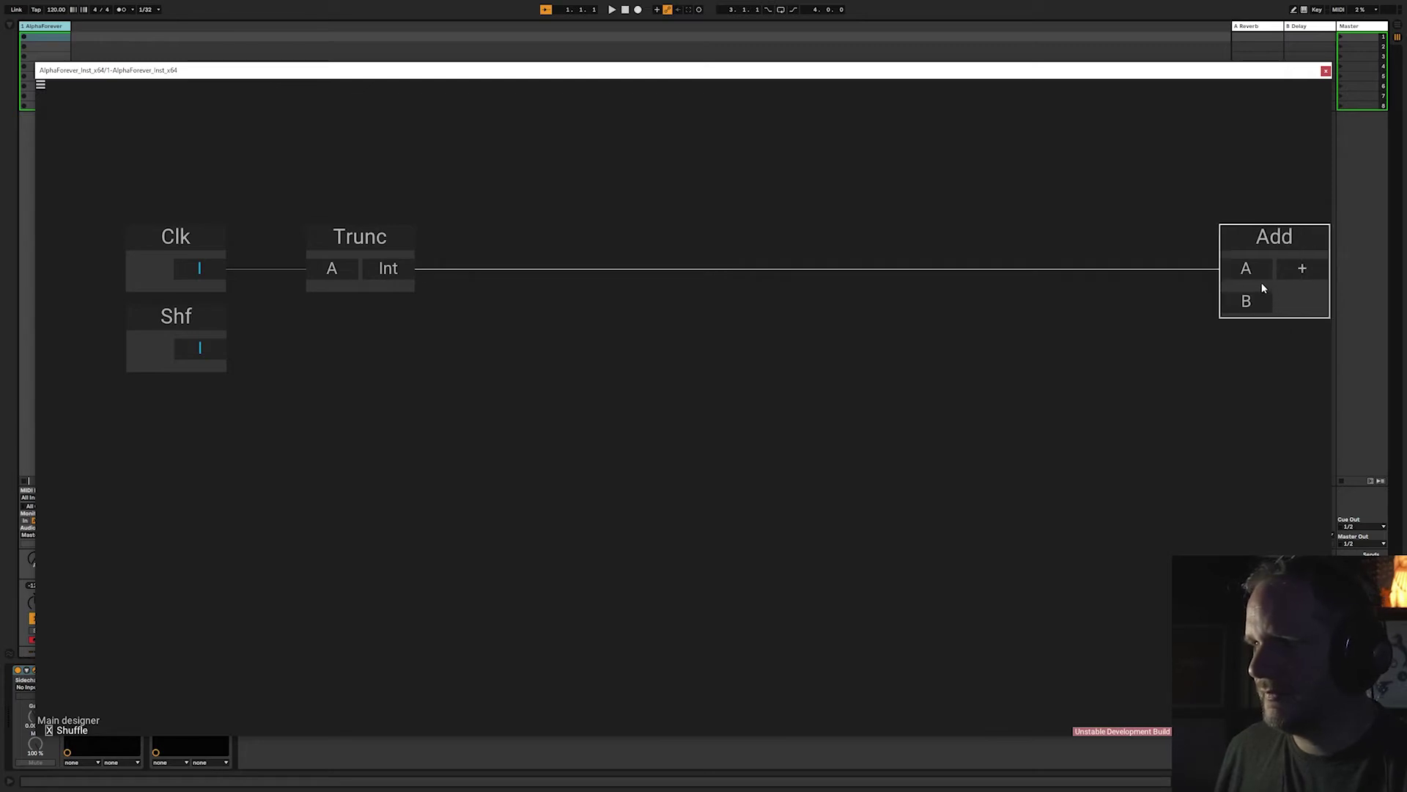
left_click(1261, 283)
left_click(1099, 264)
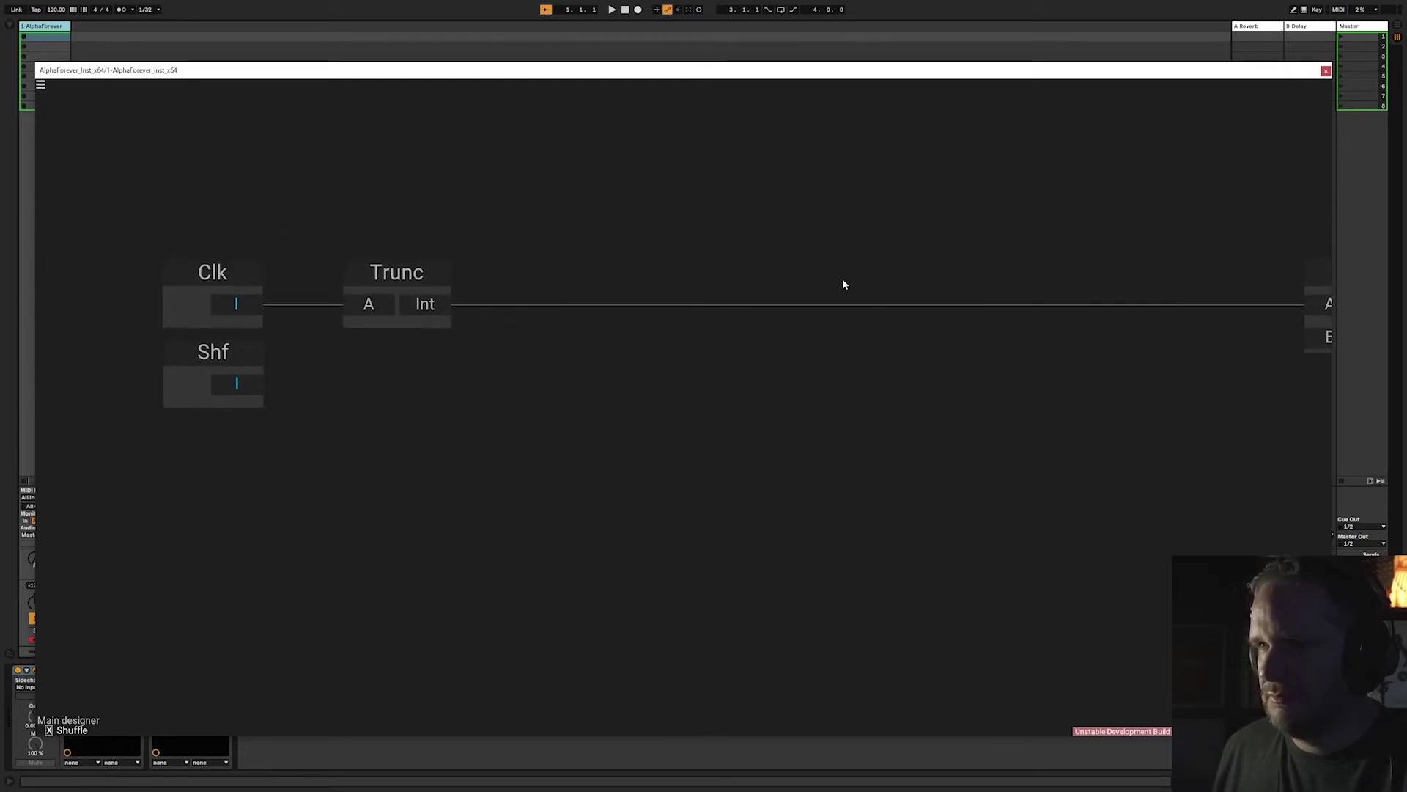
Move Shf lower and add a Sub module below Trunc, with Clk on its A input and Trunc's Int on B
left_click_drag(233, 353, 226, 543)
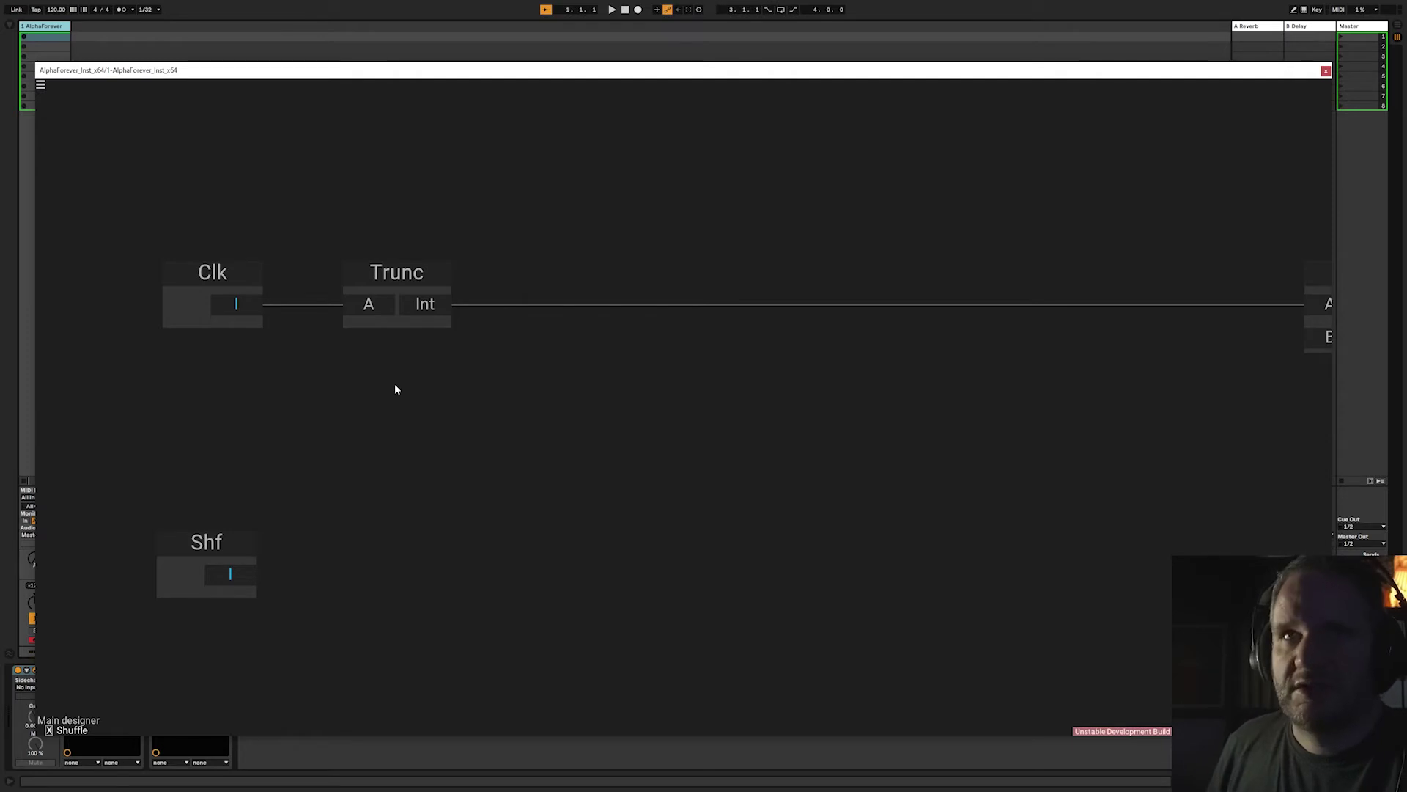
right_click(423, 401)
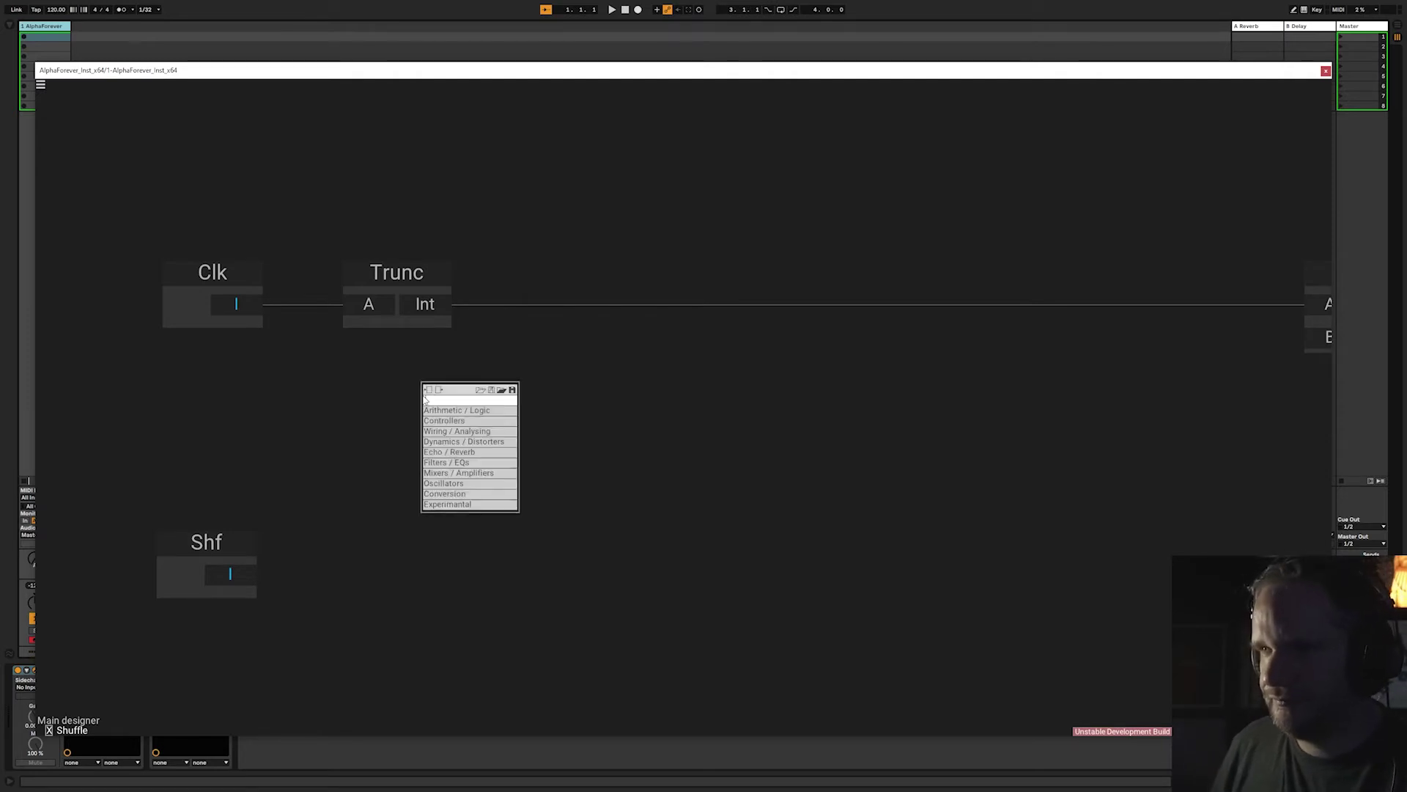
type("sub")
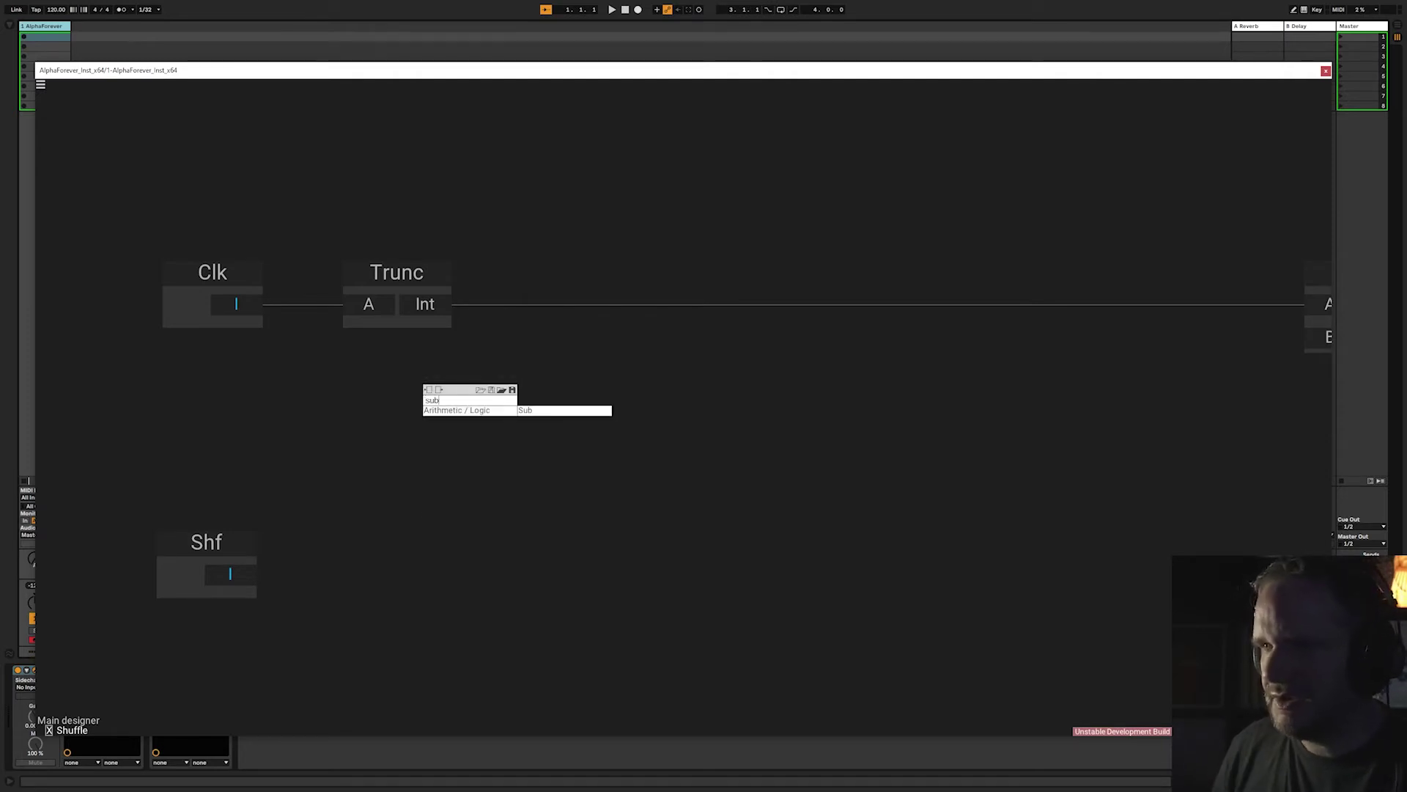
left_click(537, 412)
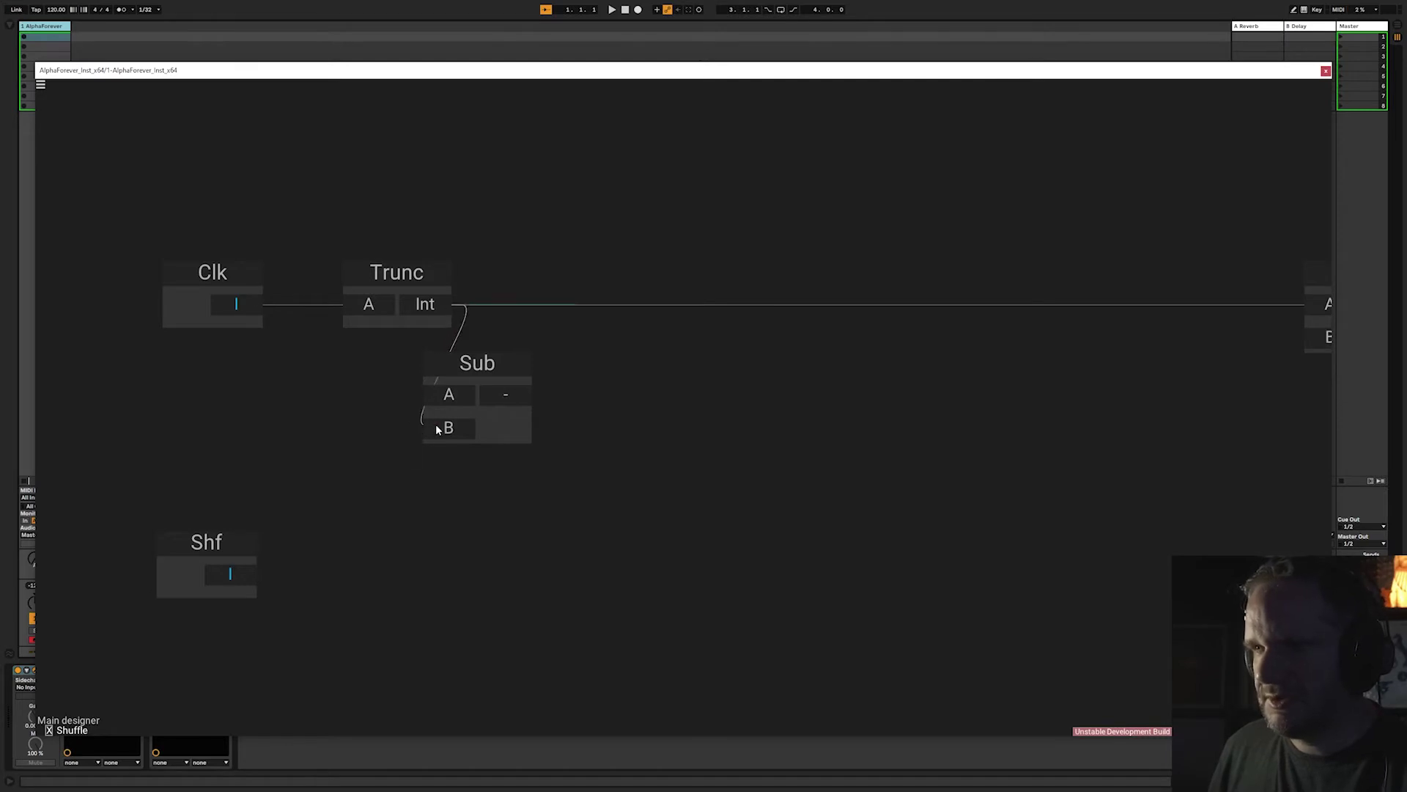
left_click_drag(444, 374, 507, 374)
left_click_drag(253, 305, 546, 359)
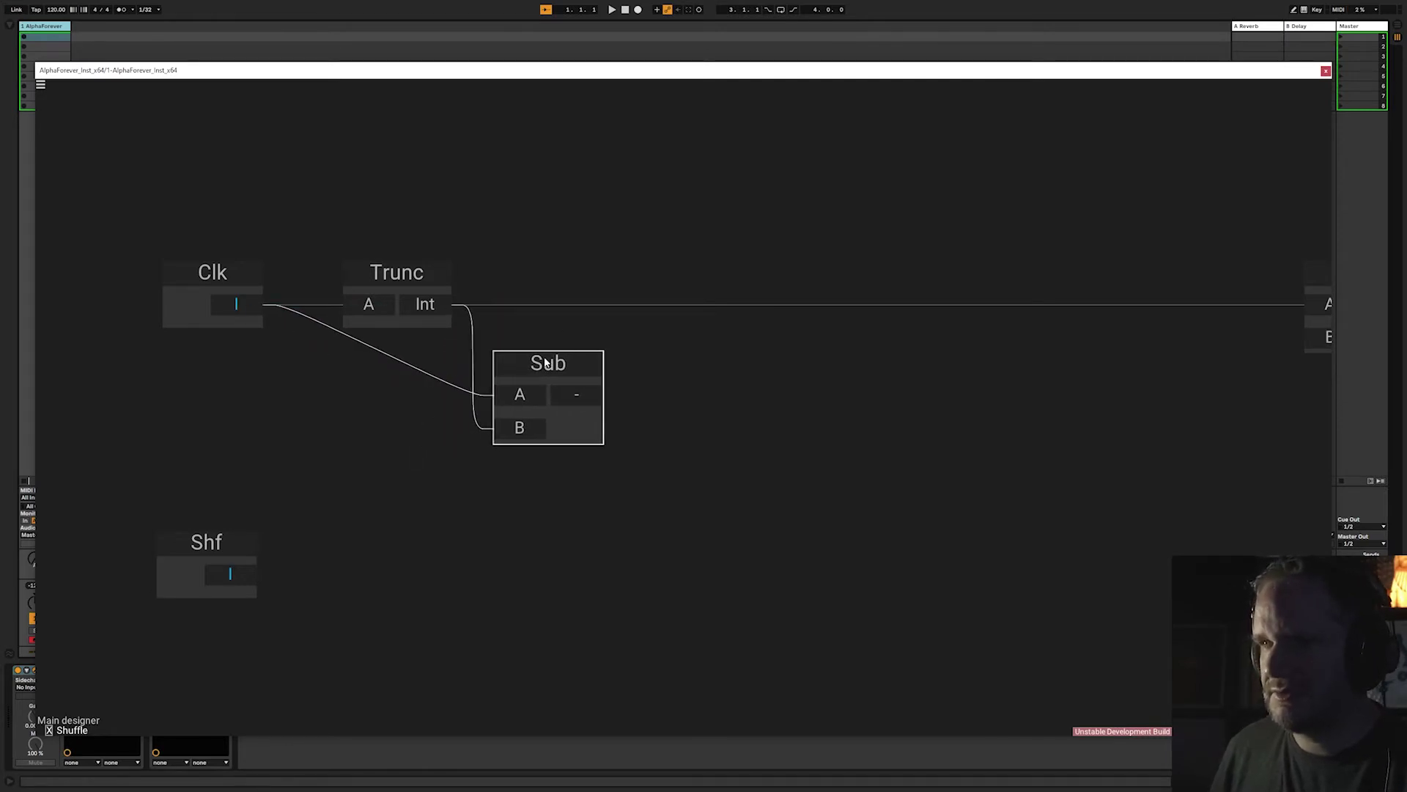
left_click(547, 336)
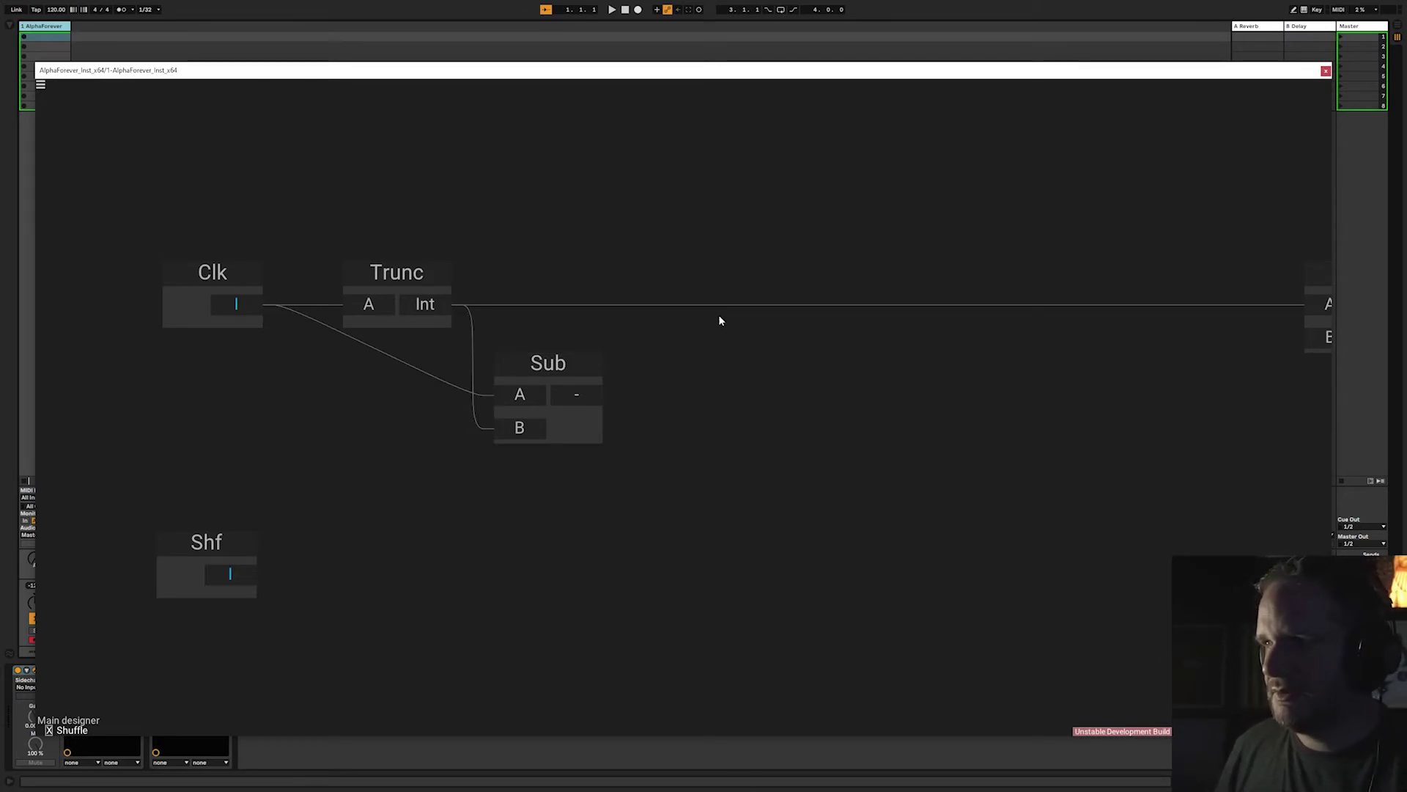
left_click_drag(857, 355, 666, 371)
left_click_drag(379, 412, 1140, 353)
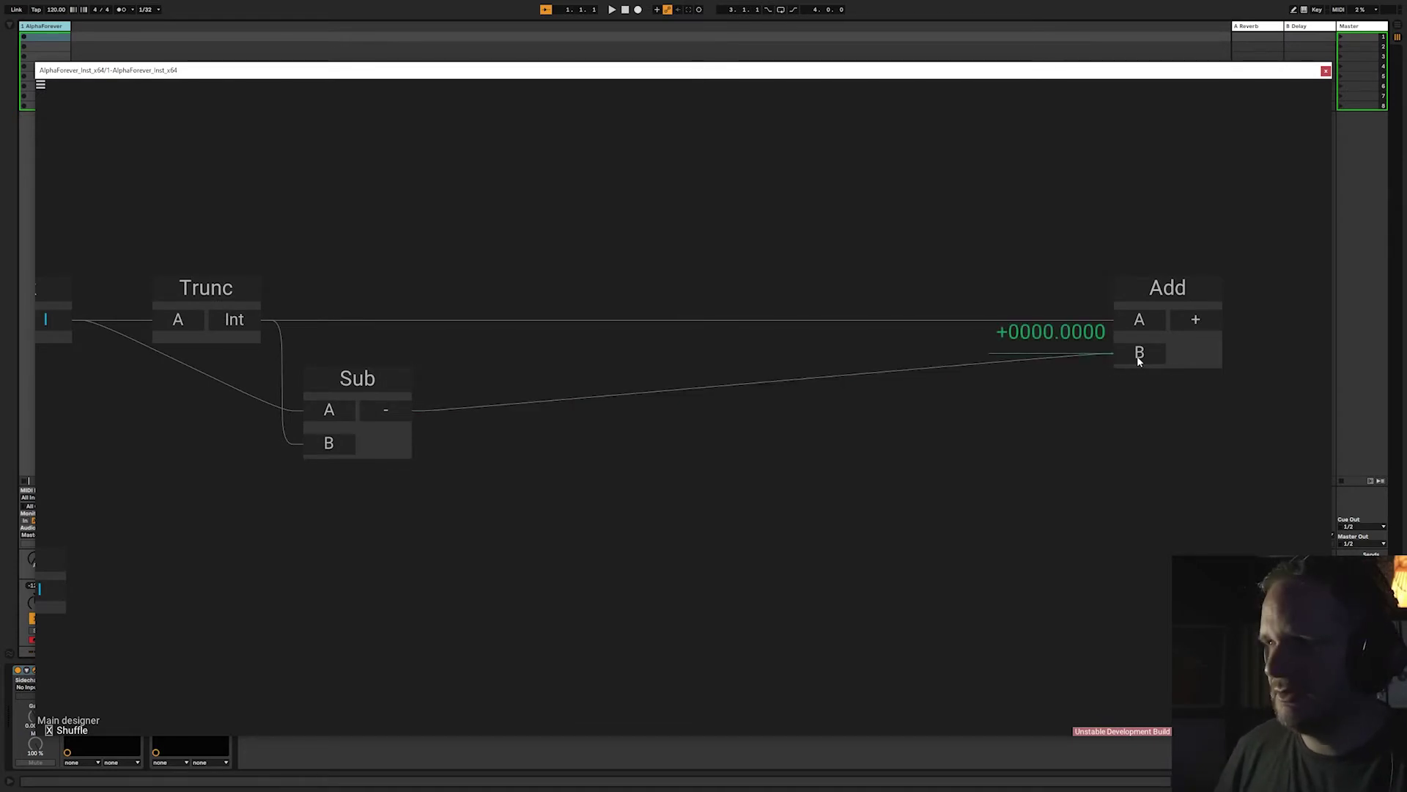
right_click(1137, 358)
Add a Crossfade GUI module between Sub and Add, with the Sub output wired to its A input
right_click(760, 432)
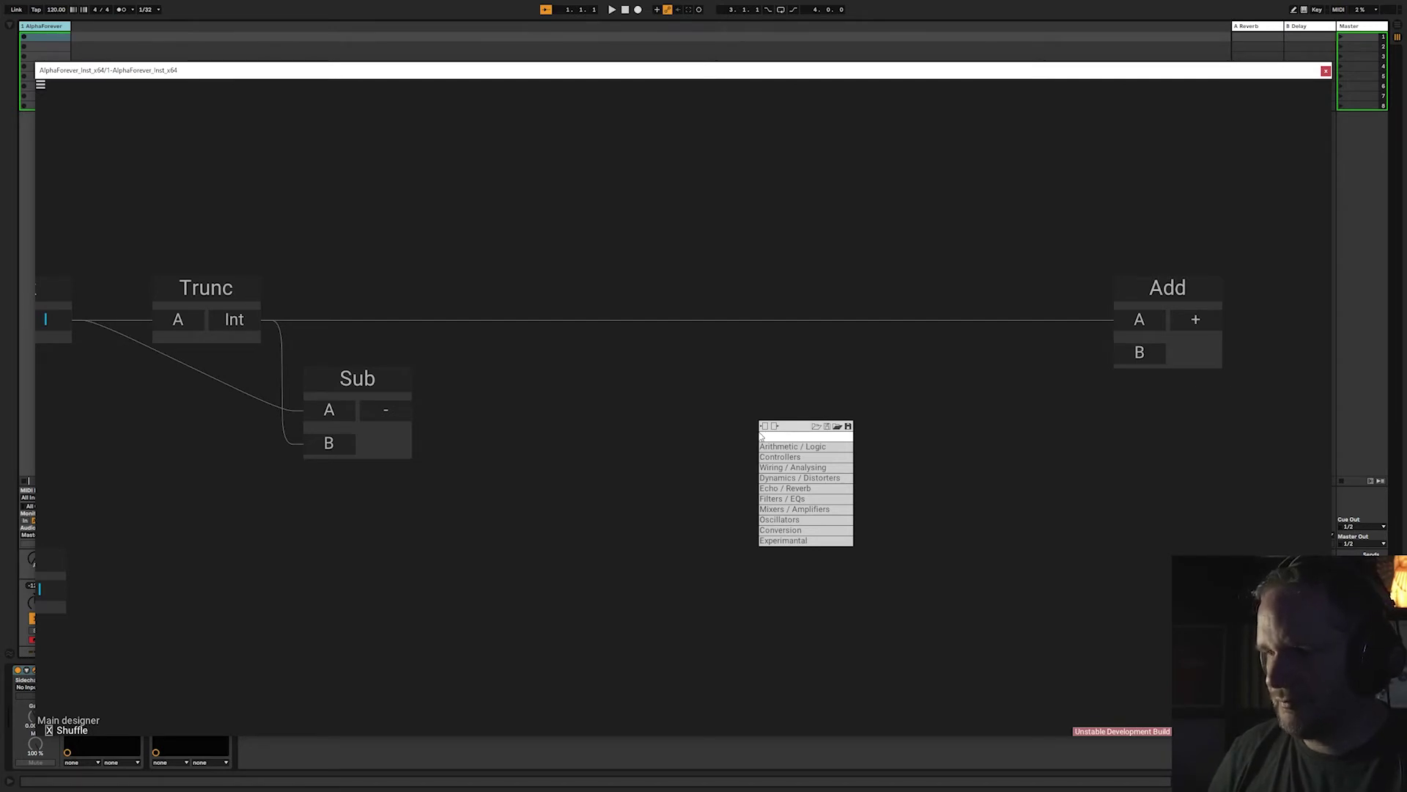
type("cross")
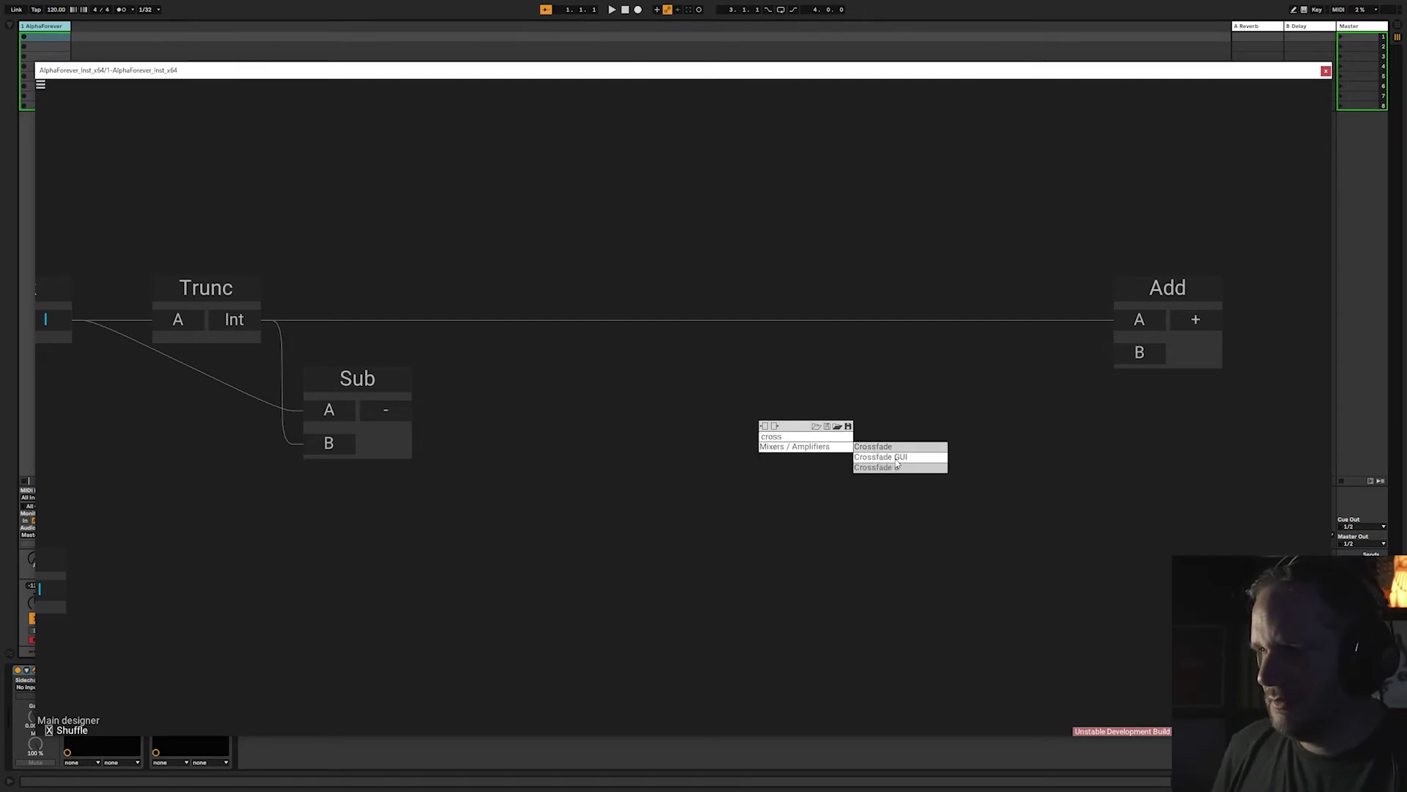
left_click(872, 456)
left_click_drag(387, 409, 870, 381)
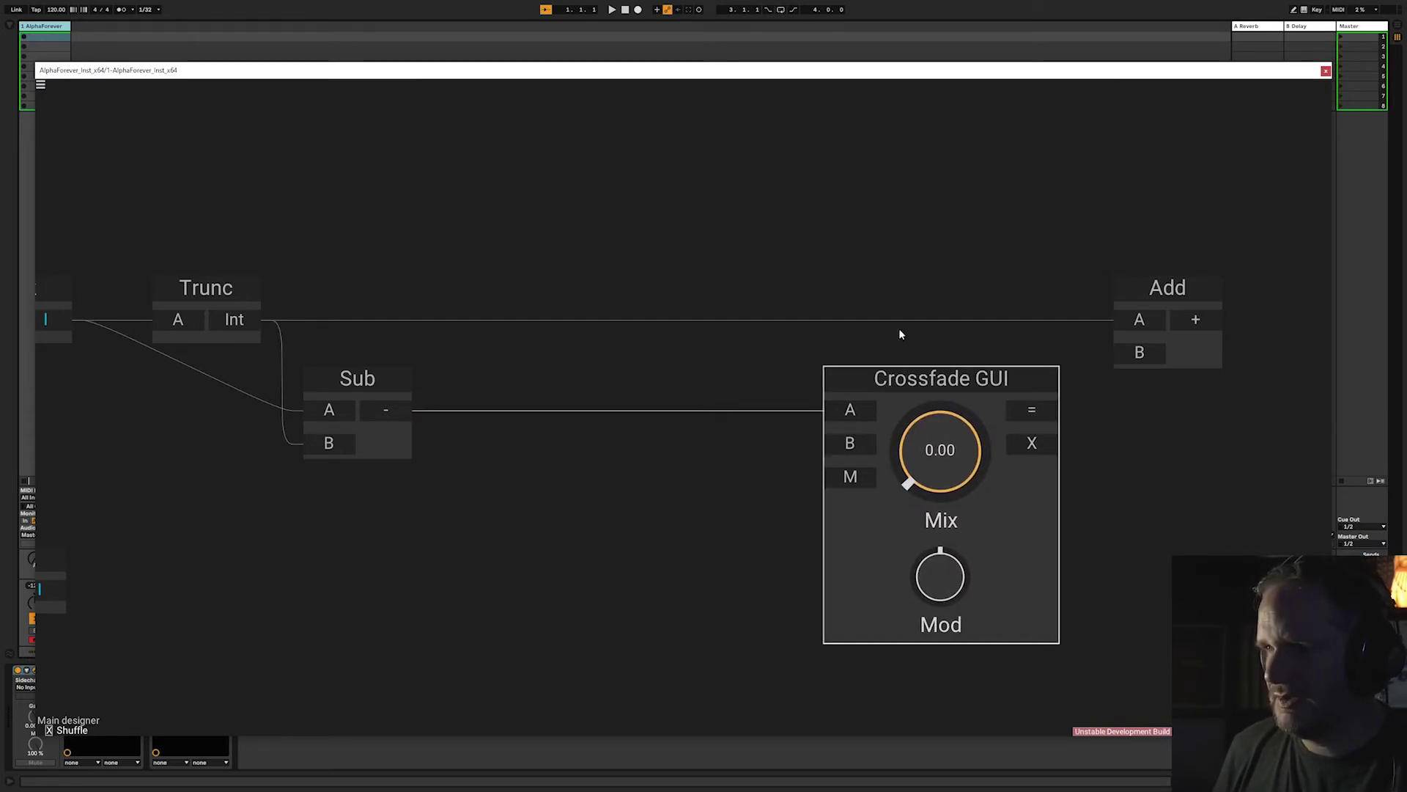
left_click(902, 333)
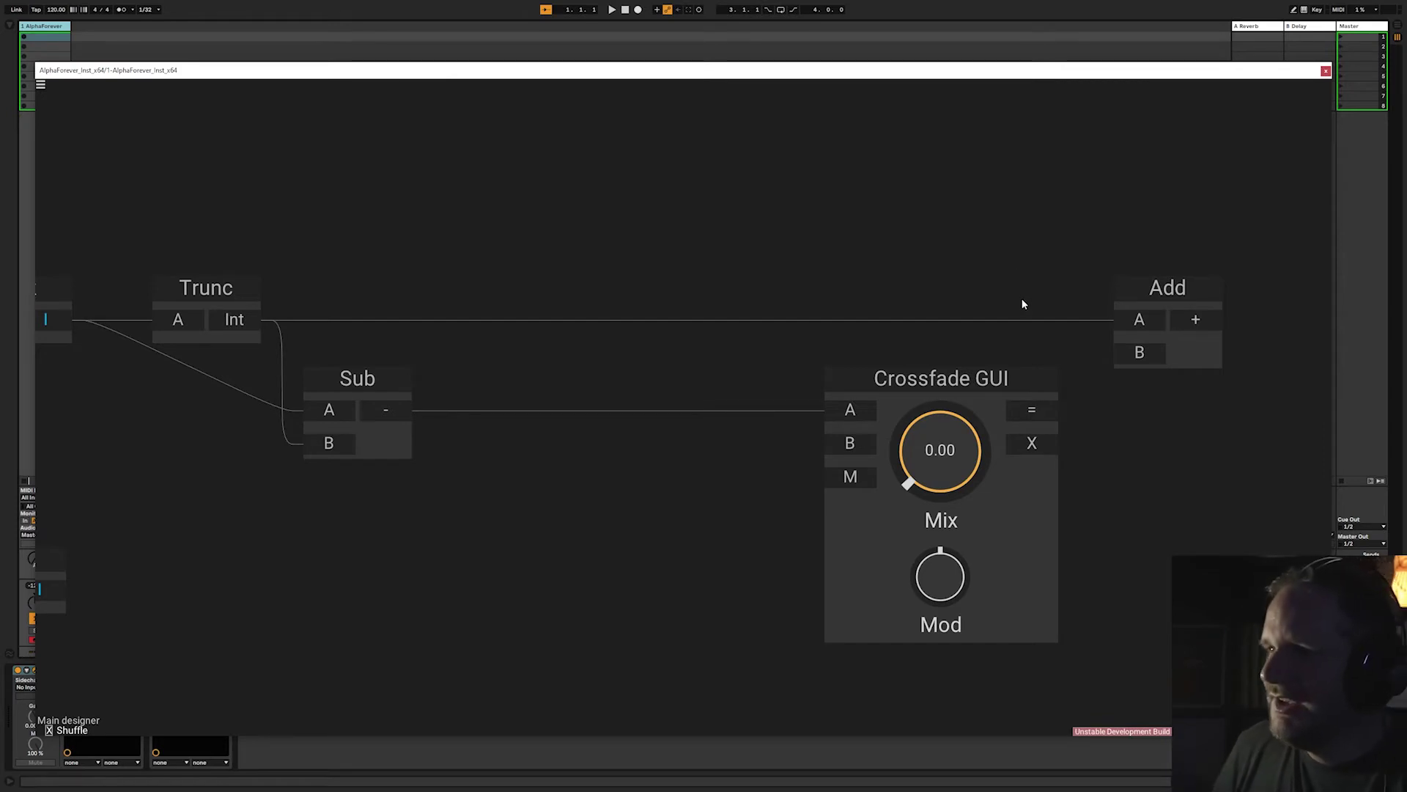
Wire the Crossfade GUI's = output to the Add module's B input
left_click_drag(562, 343, 643, 339)
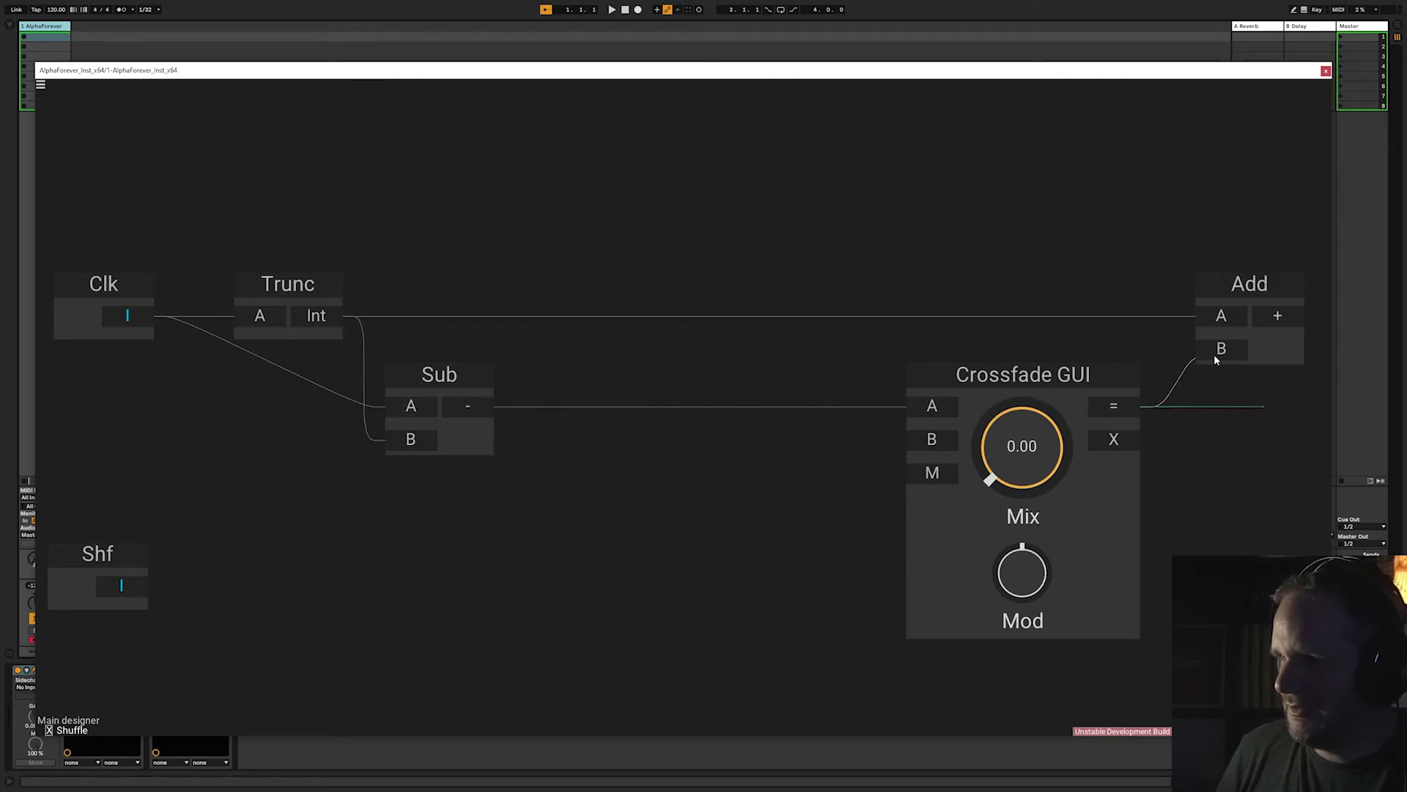
left_click_drag(1214, 355, 1211, 349)
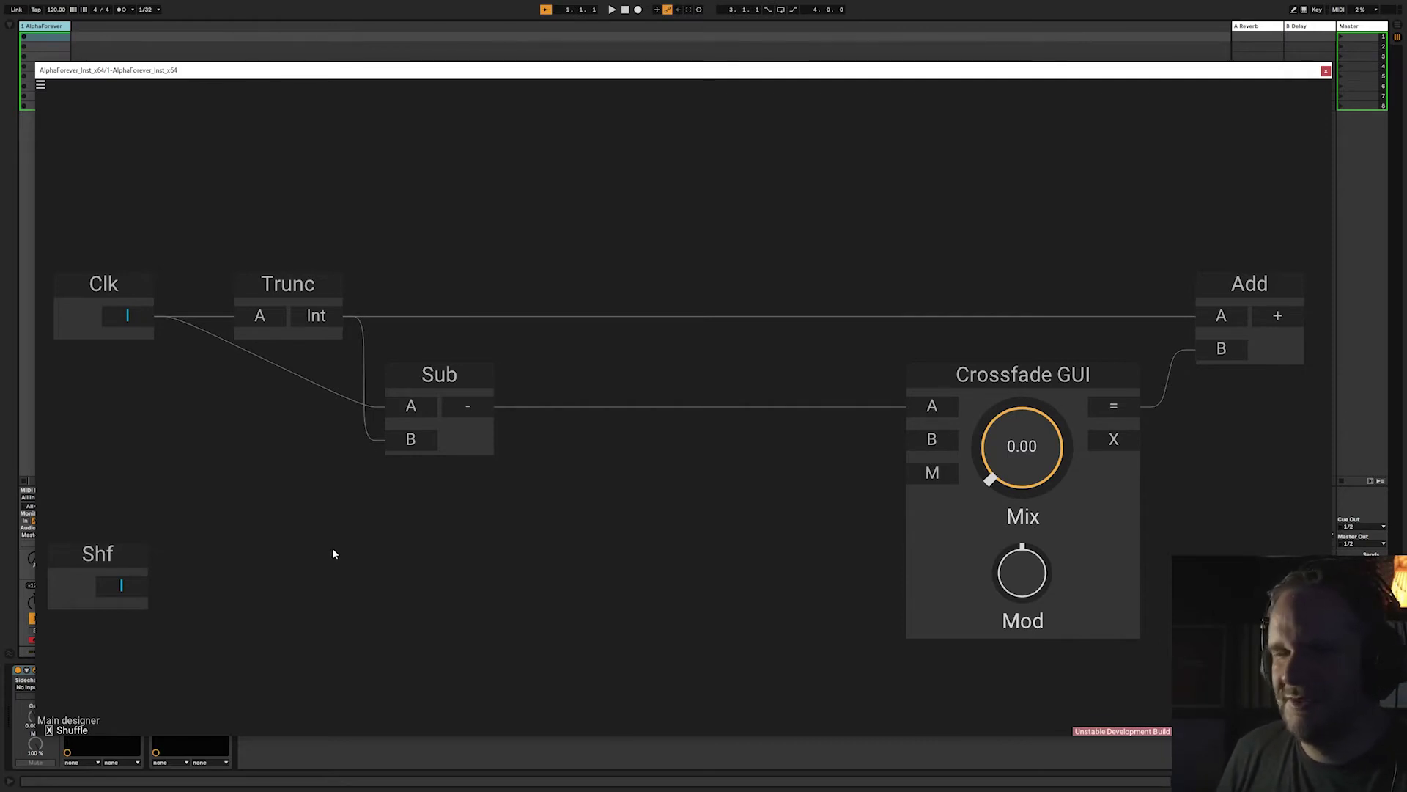
Move Shf lower and add a Div module below Sub, with Trunc's Int on its A input and a constant 1 on B
scroll(333, 554, "up", 2)
left_click_drag(333, 553, 546, 629)
scroll(529, 552, "up", 1)
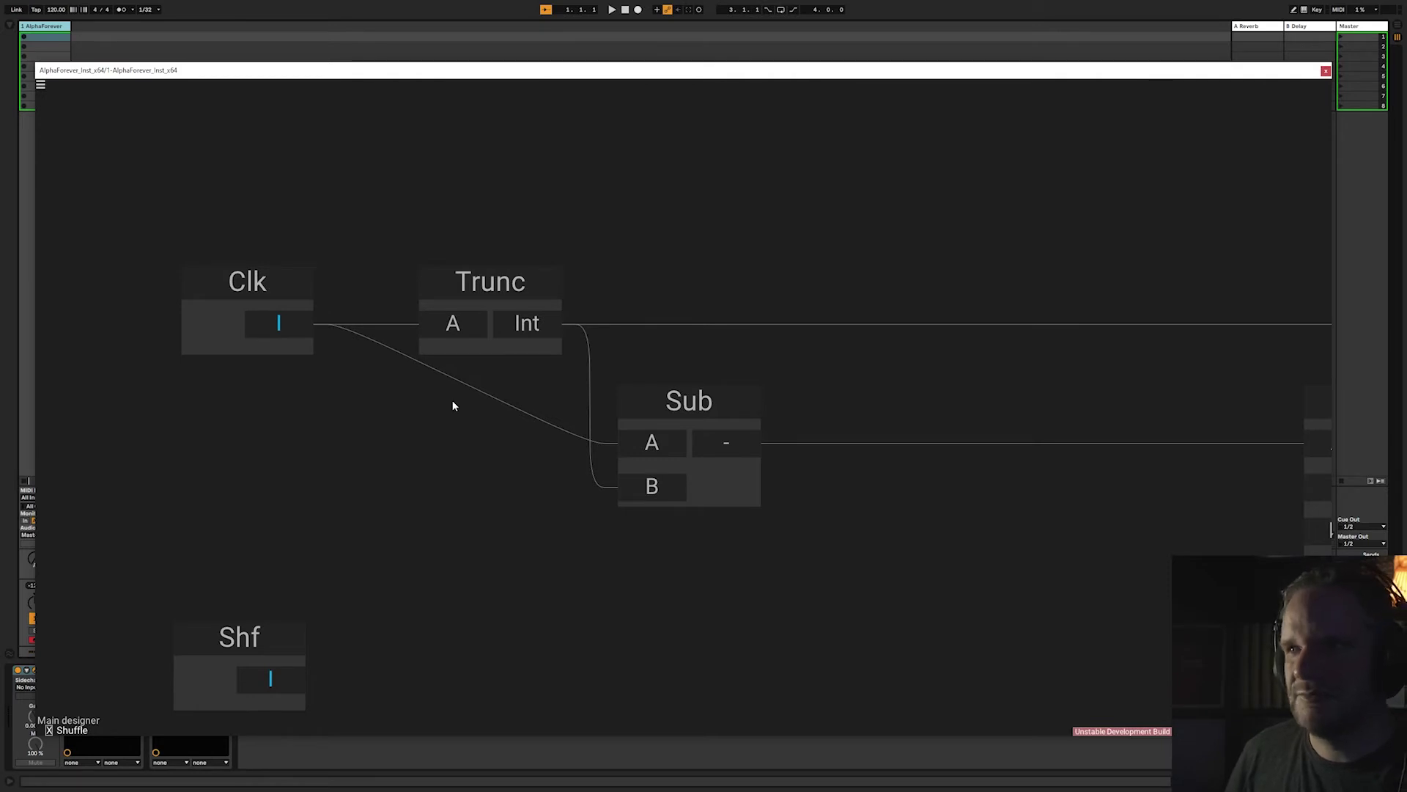
scroll(452, 405, "down", 4)
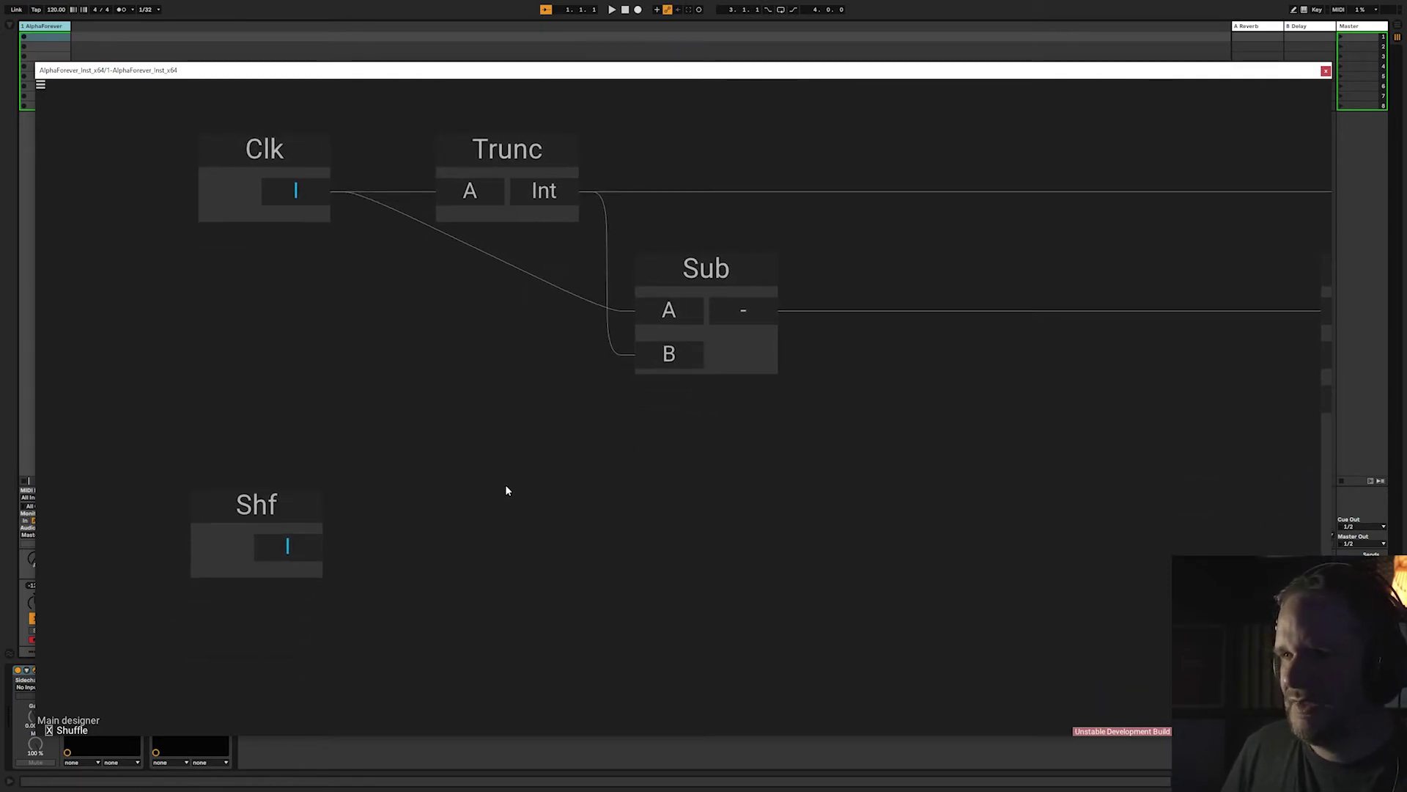
left_click_drag(253, 488, 240, 581)
double_click(514, 438)
type("div")
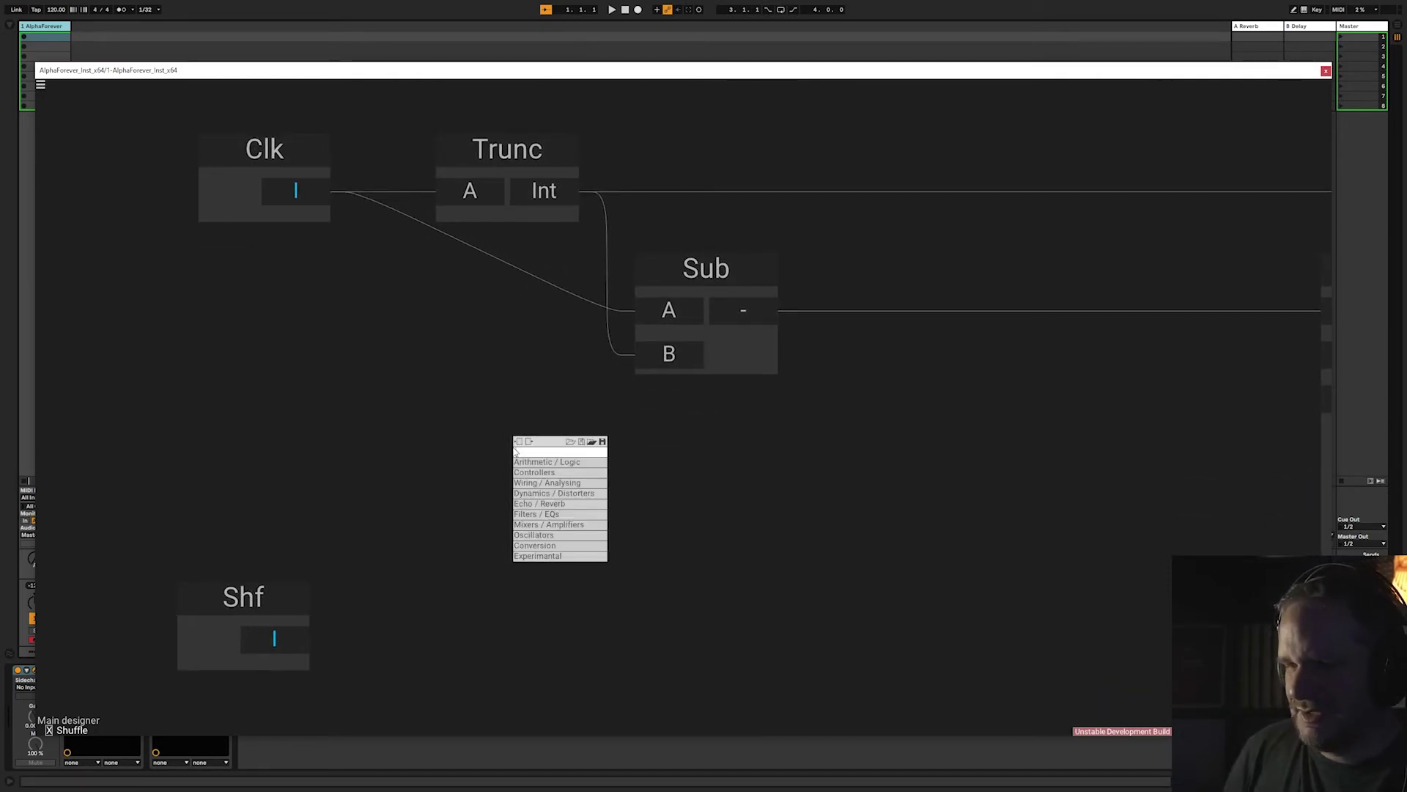
left_click(644, 462)
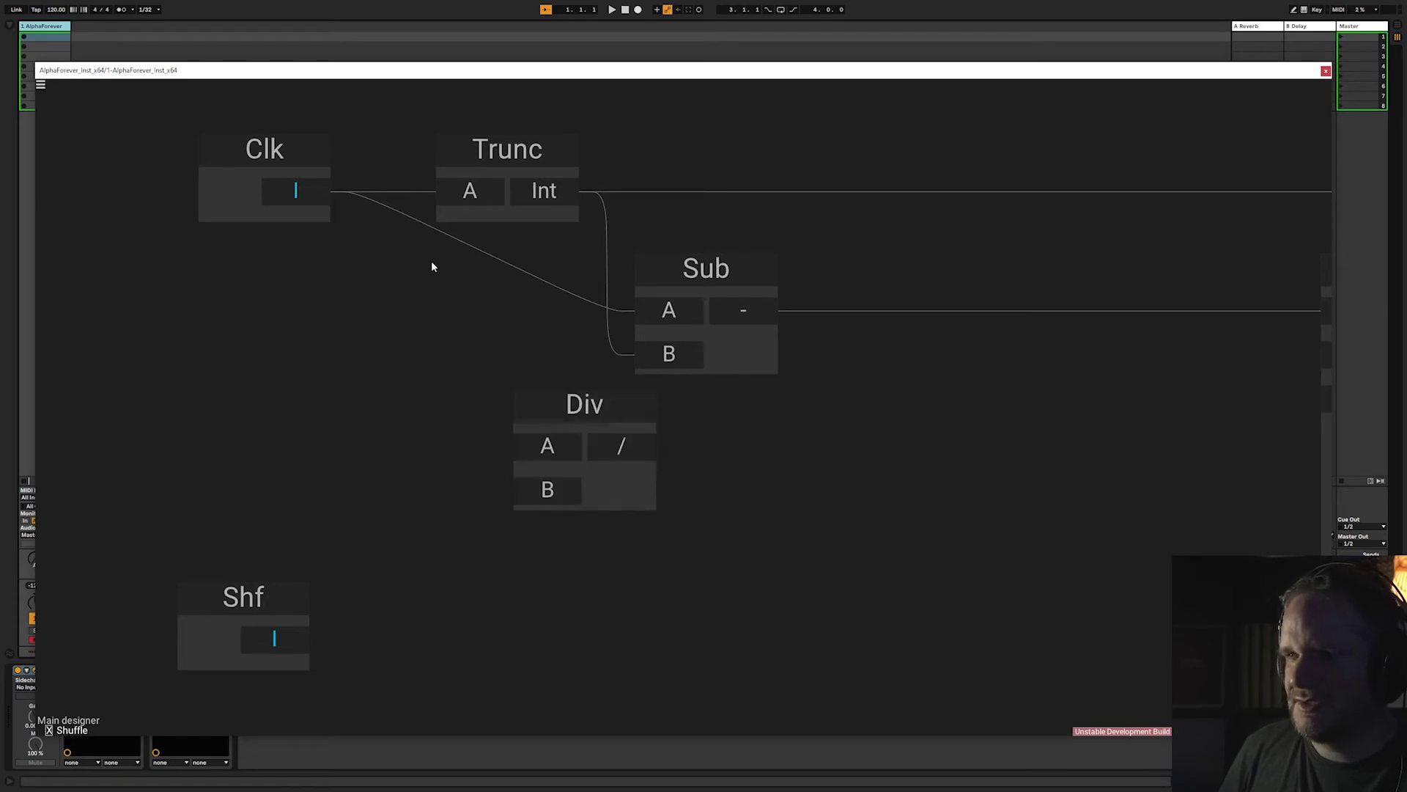
left_click_drag(525, 192, 546, 446)
double_click(543, 490)
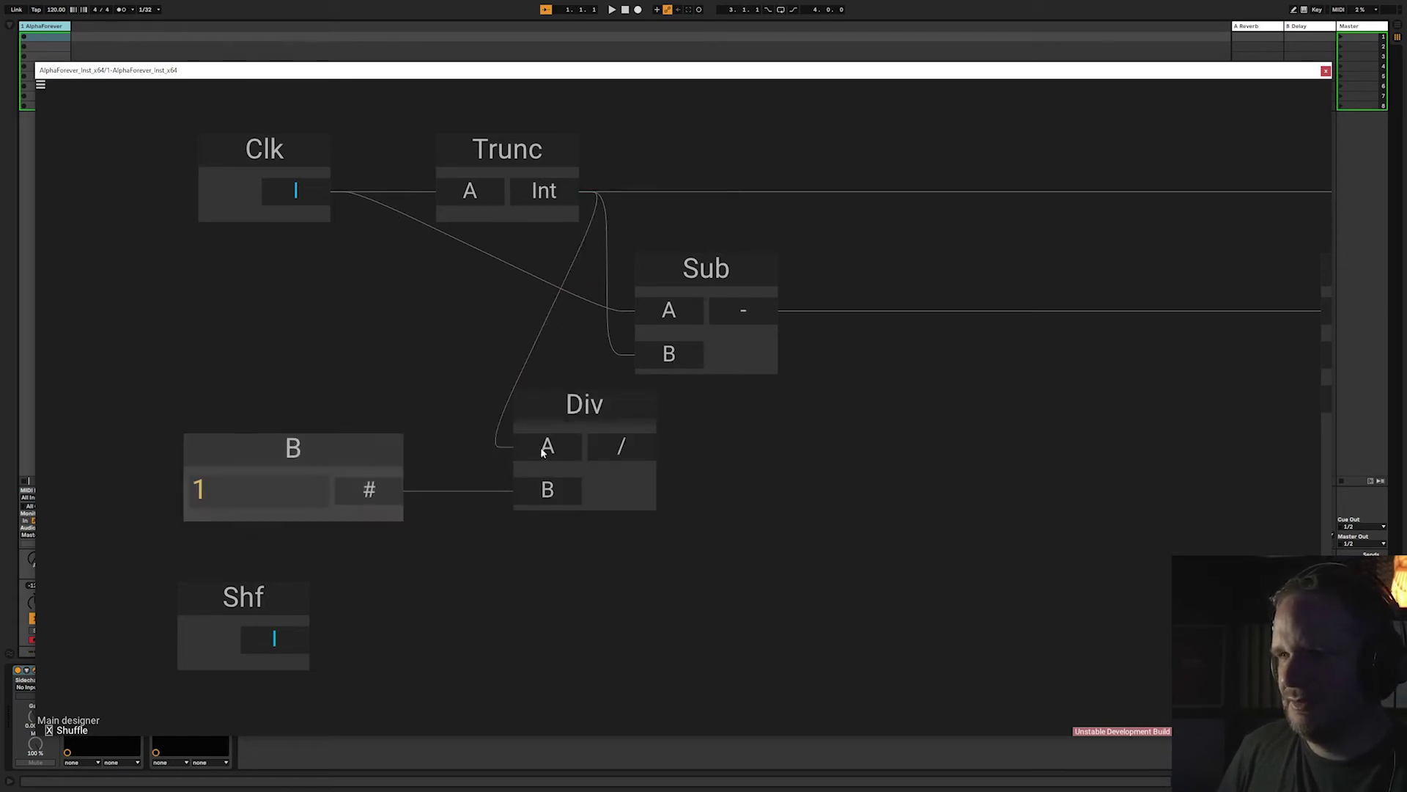
Add a second Trunc module beside Div and feed its A input from the Div output
double_click(656, 539)
left_click(538, 551)
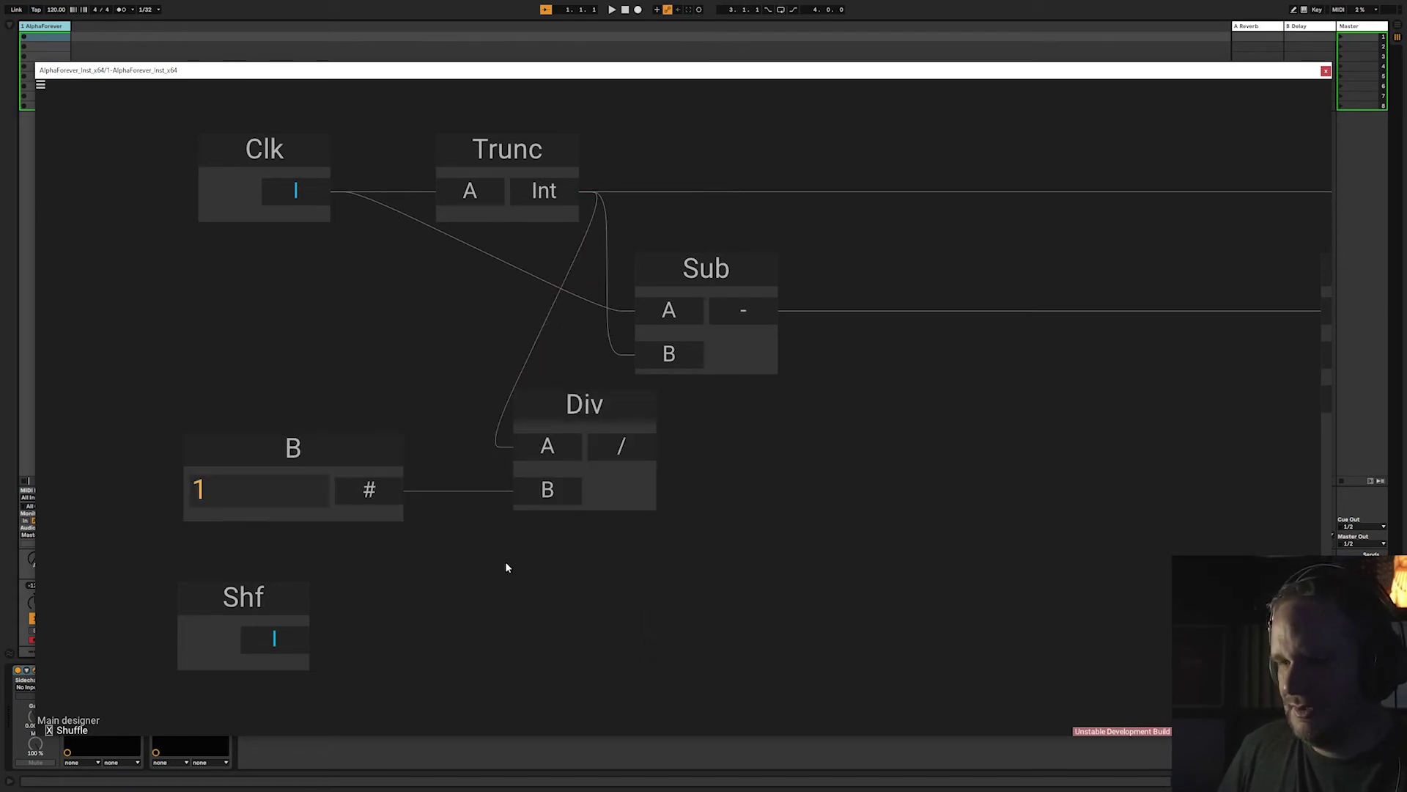
double_click(505, 558)
type("tr")
key("Return")
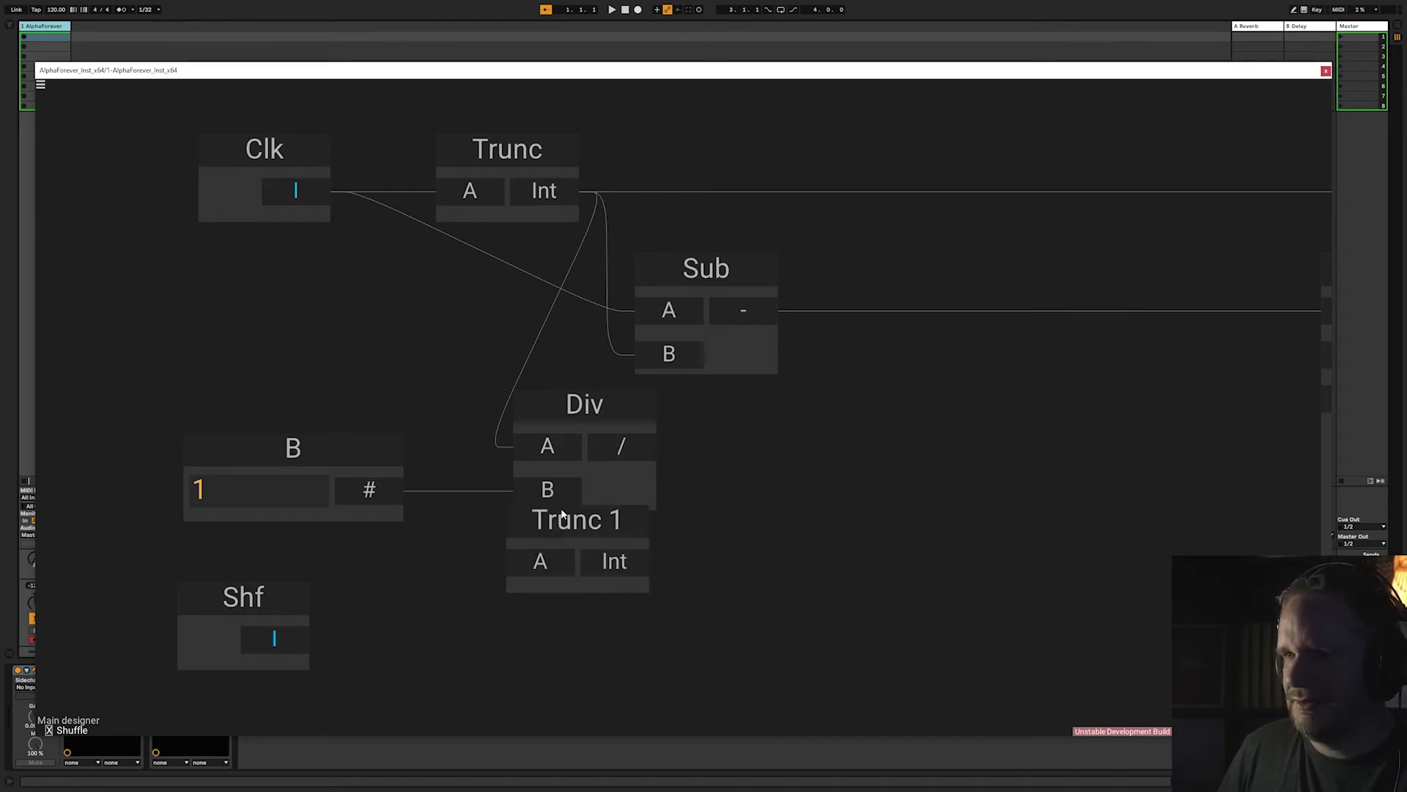
left_click_drag(562, 522, 765, 442)
left_click_drag(633, 455, 745, 484)
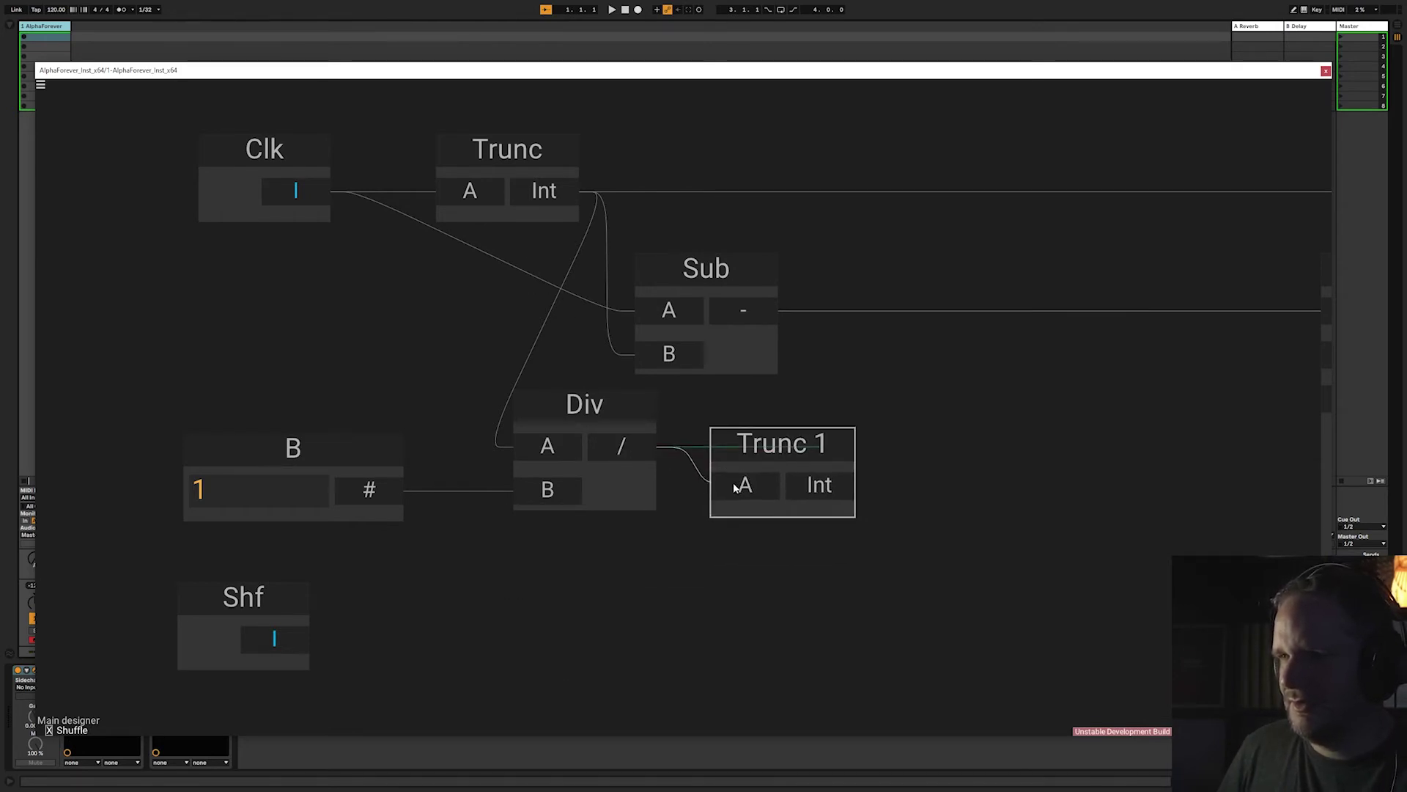
Add a second Sub module after the new Trunc, with the Div output on A and the second Trunc's Int on B
double_click(760, 536)
type("sub")
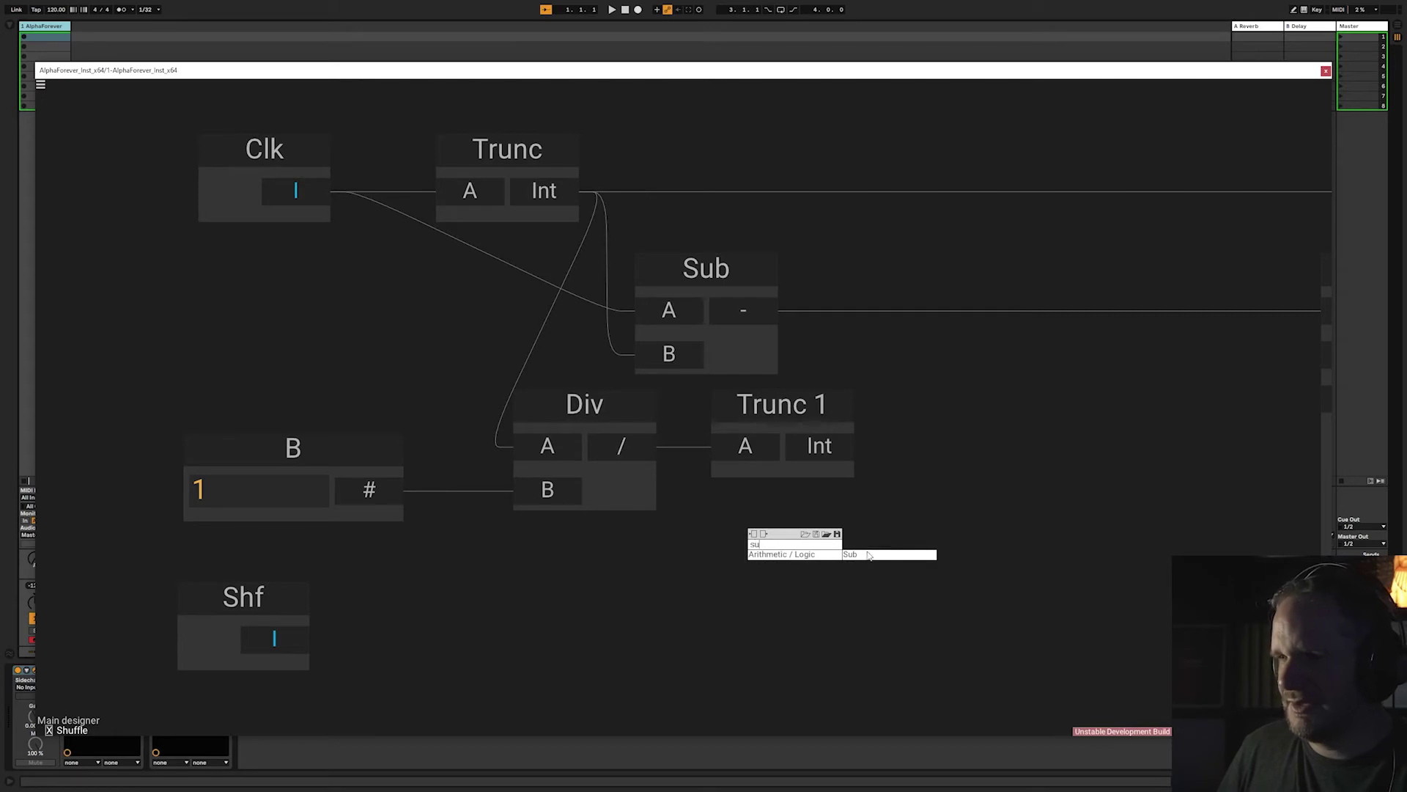
key("Return")
left_click_drag(621, 449, 960, 504)
left_click_drag(854, 446, 923, 590)
left_click(881, 455)
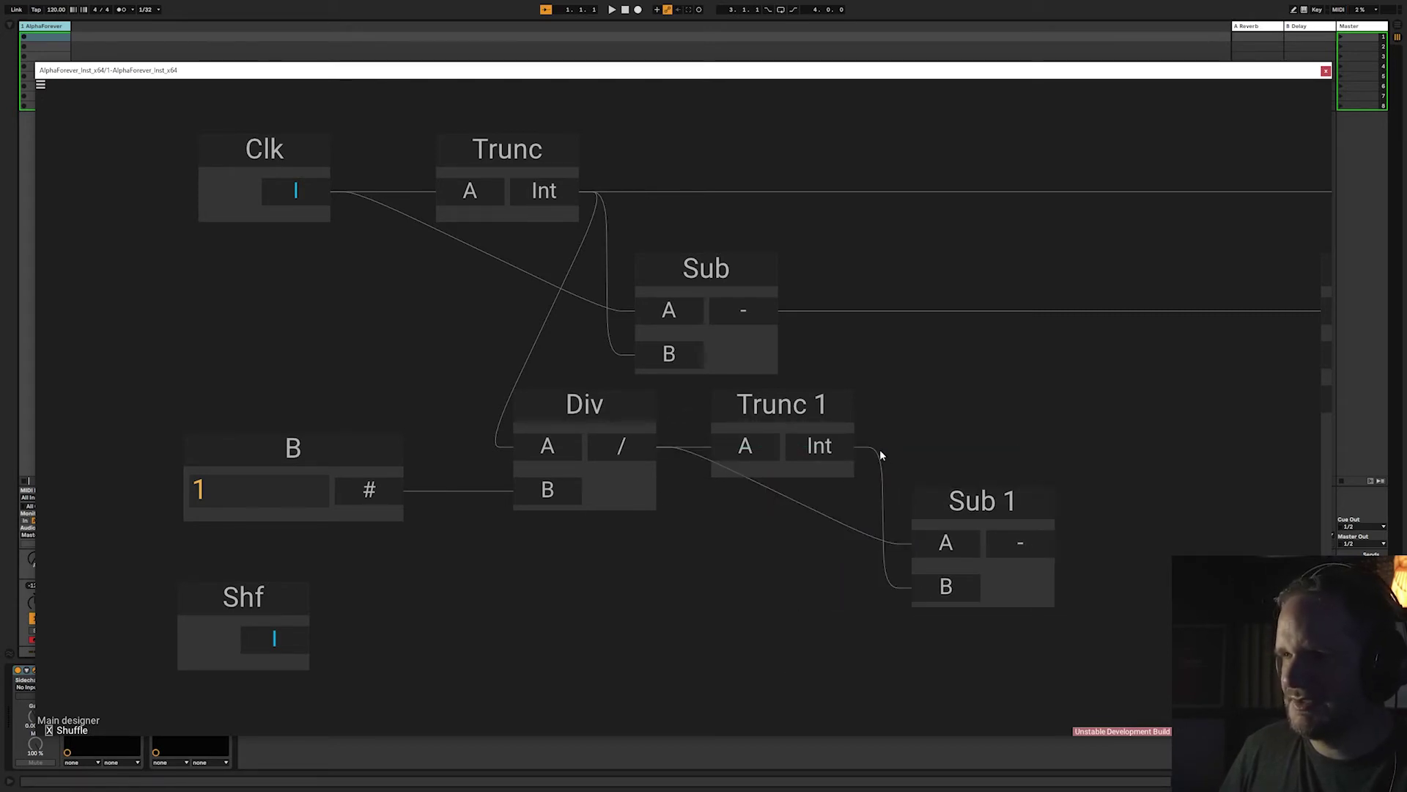
Delete the Div module, its B constant, the second Trunc and the second Sub
scroll(220, 361, "down", 2)
left_click_drag(198, 358, 886, 545)
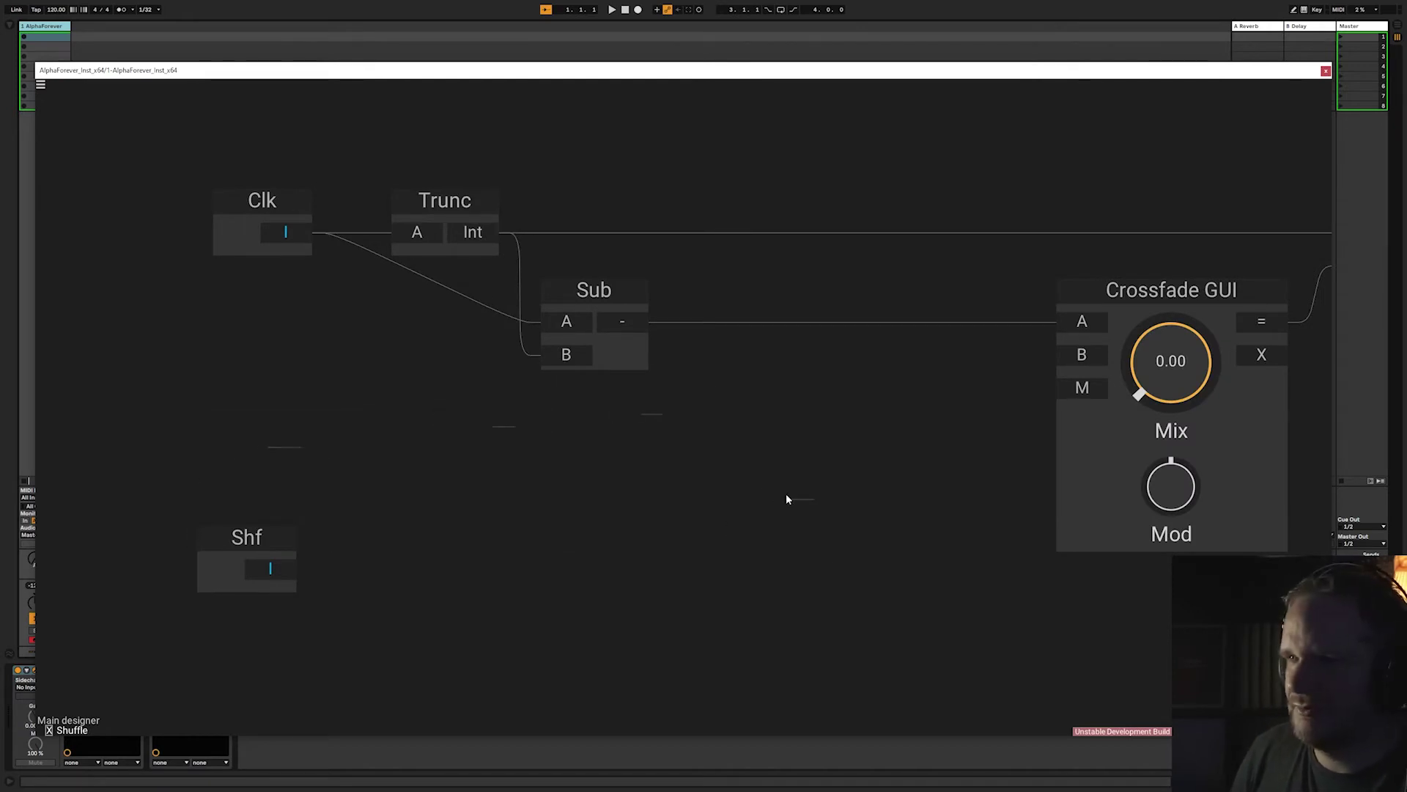
key("Delete")
Try a Modulo module below Sub with Clk on A and a constant 1 on B, and delete it with its constant
left_click_drag(879, 393, 673, 428)
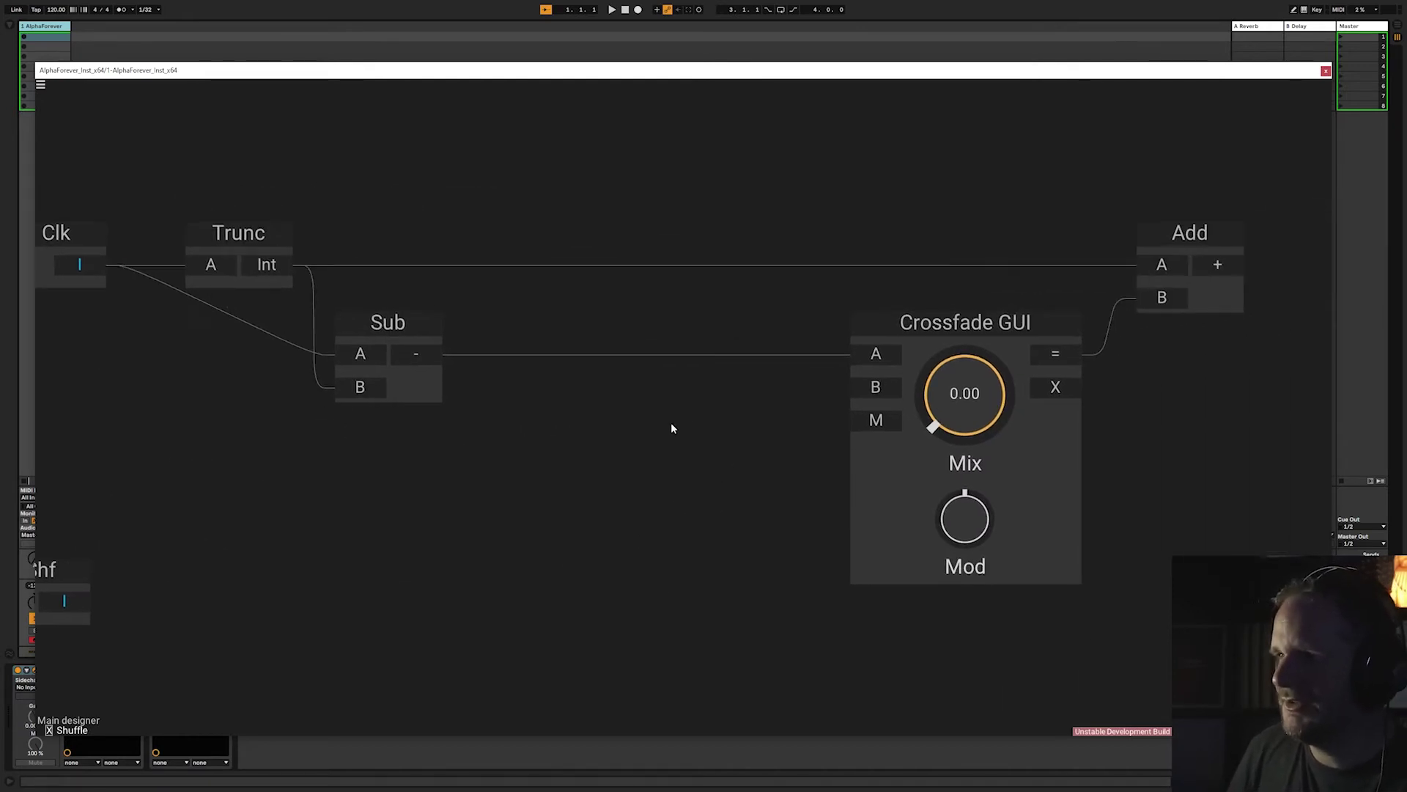
scroll(670, 424, "down", 2)
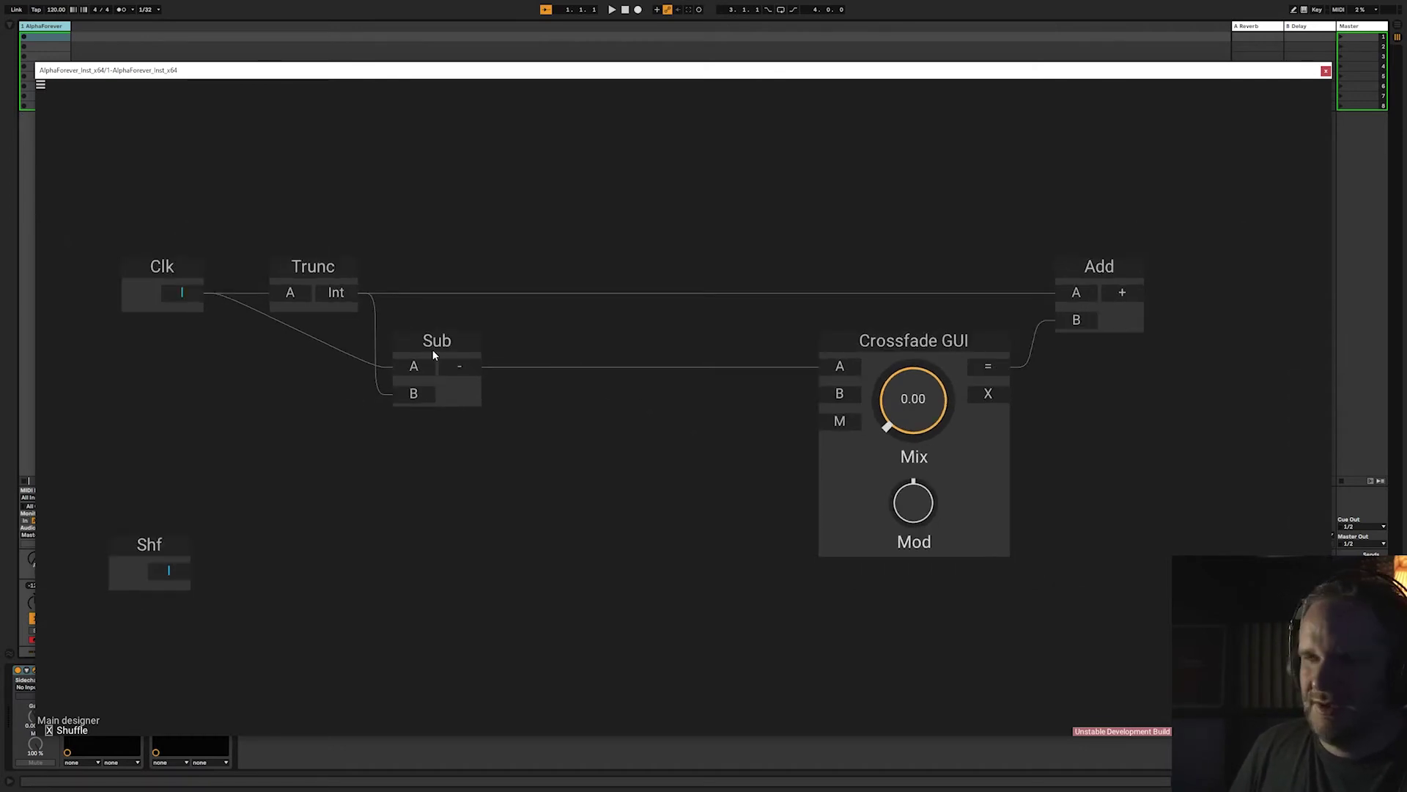
right_click(416, 443)
type("modul")
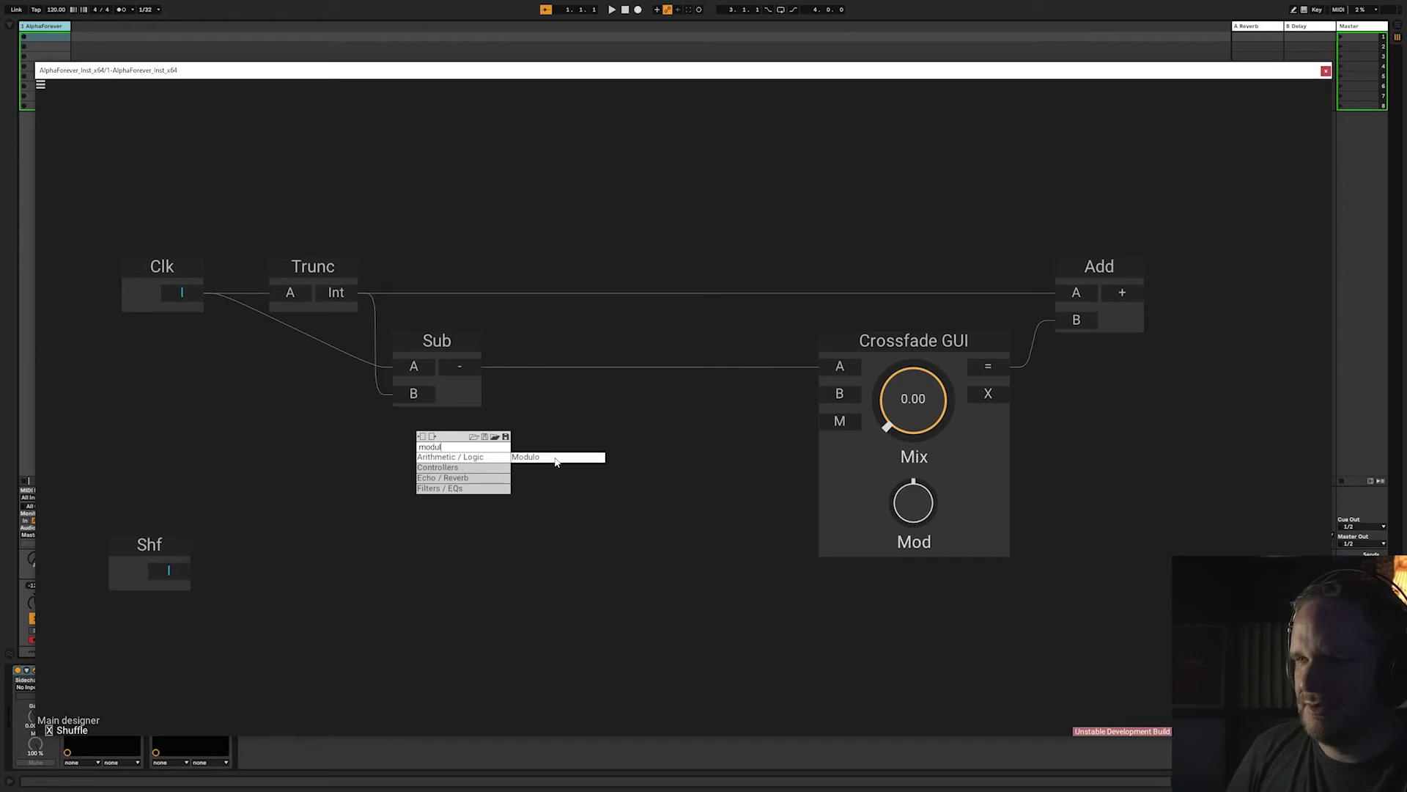
left_click(555, 458)
right_click(421, 466)
left_click_drag(203, 294, 440, 428)
left_click(452, 419)
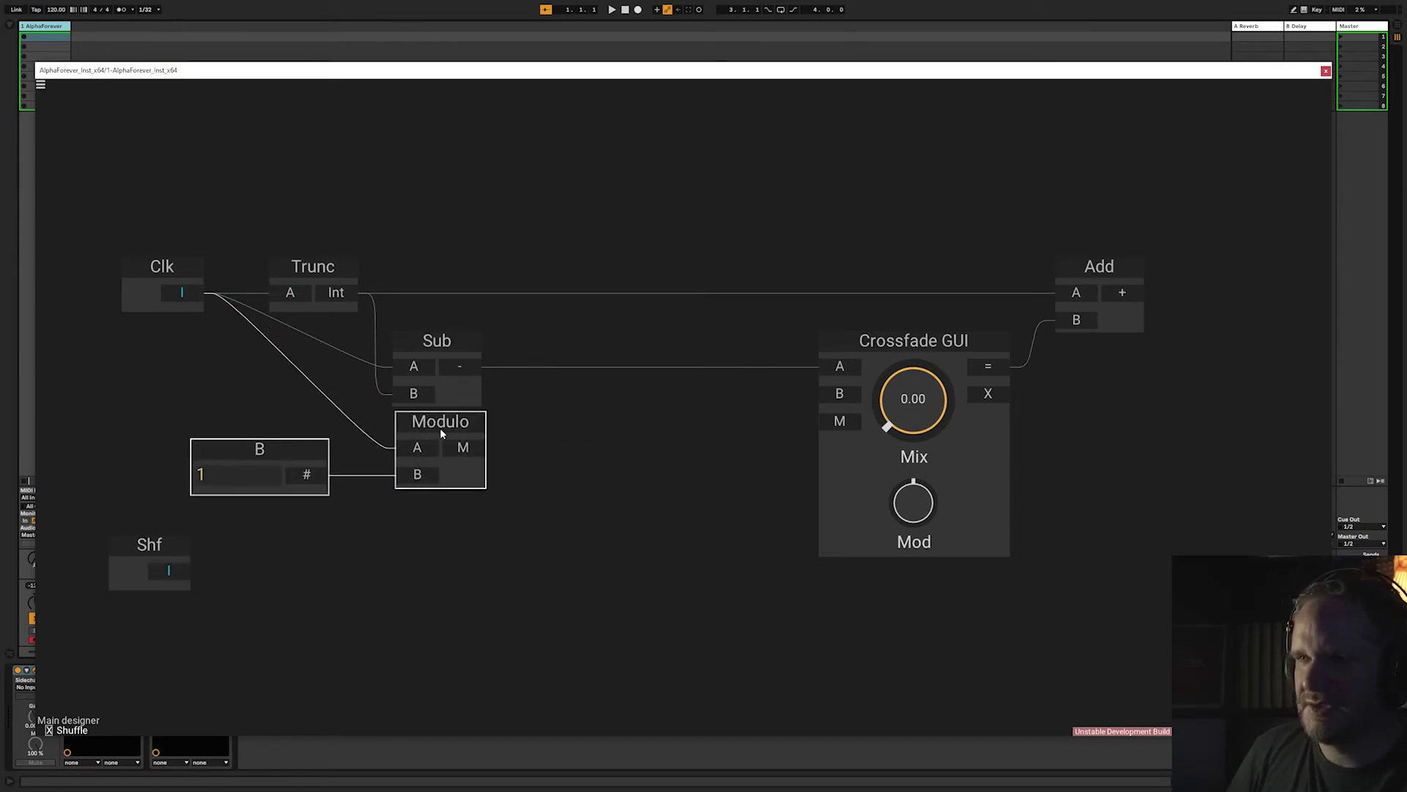
left_click(270, 363)
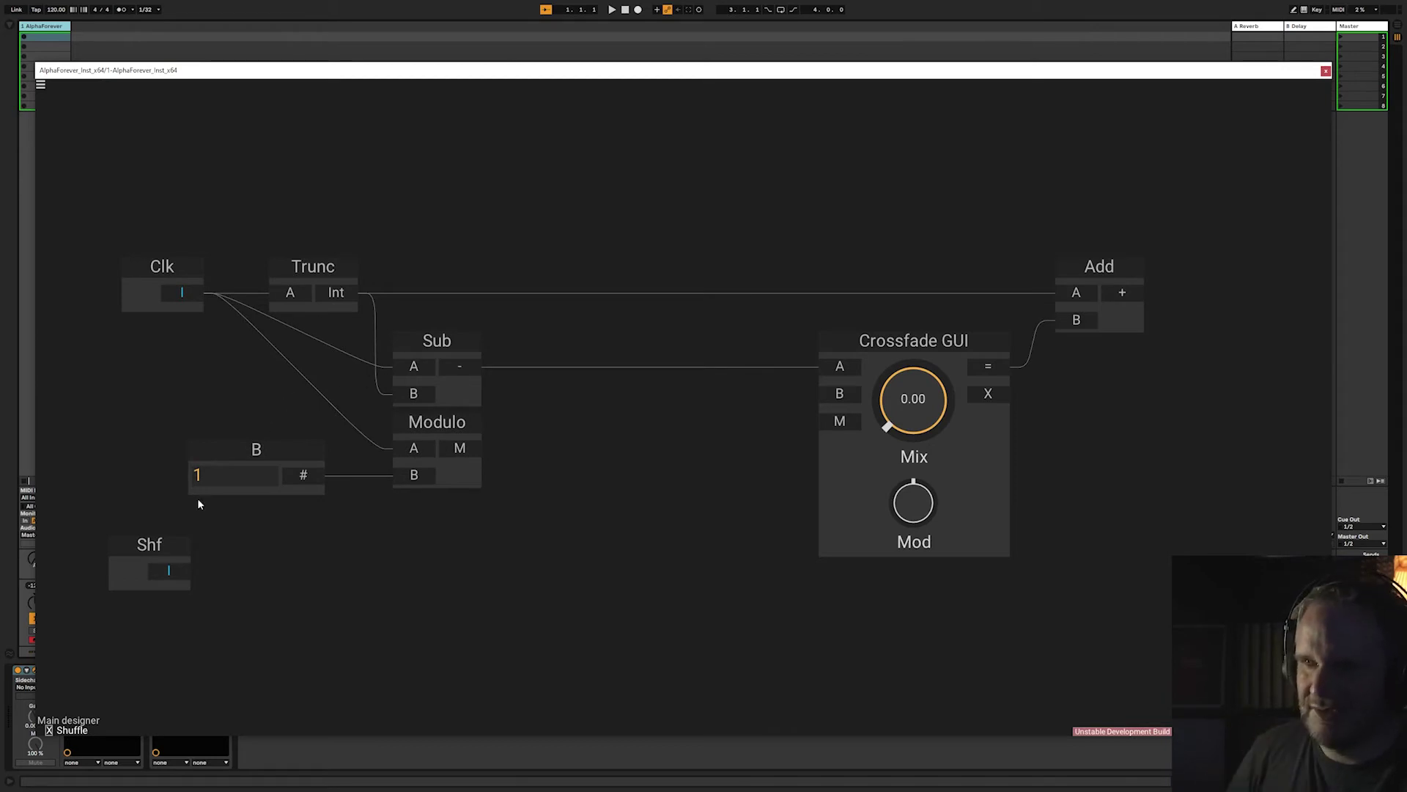
left_click_drag(147, 508, 678, 450)
key("Delete")
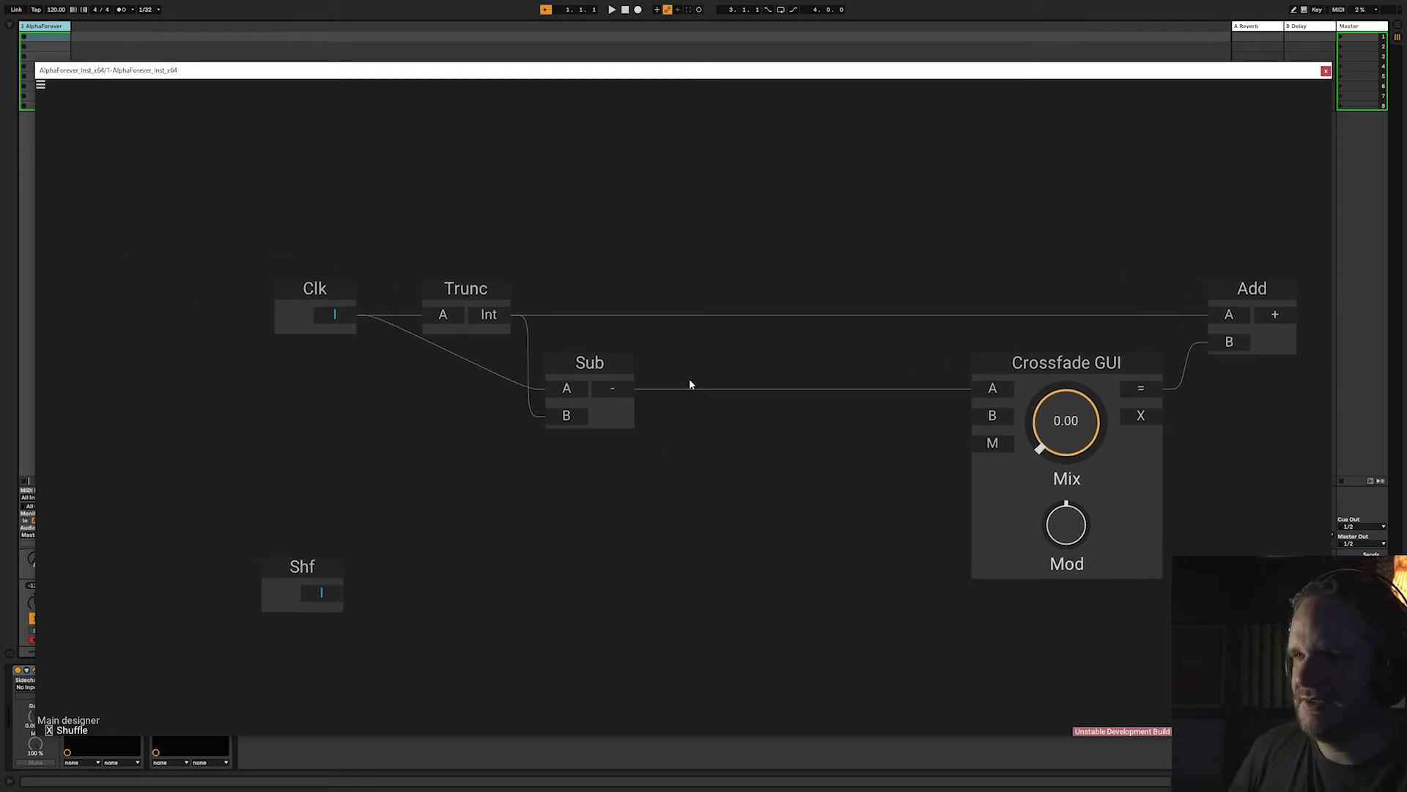
Shift Clk, Trunc and Sub together away from the Crossfade GUI to free up space between them
left_click_drag(685, 224, 234, 434)
left_click_drag(606, 364, 382, 364)
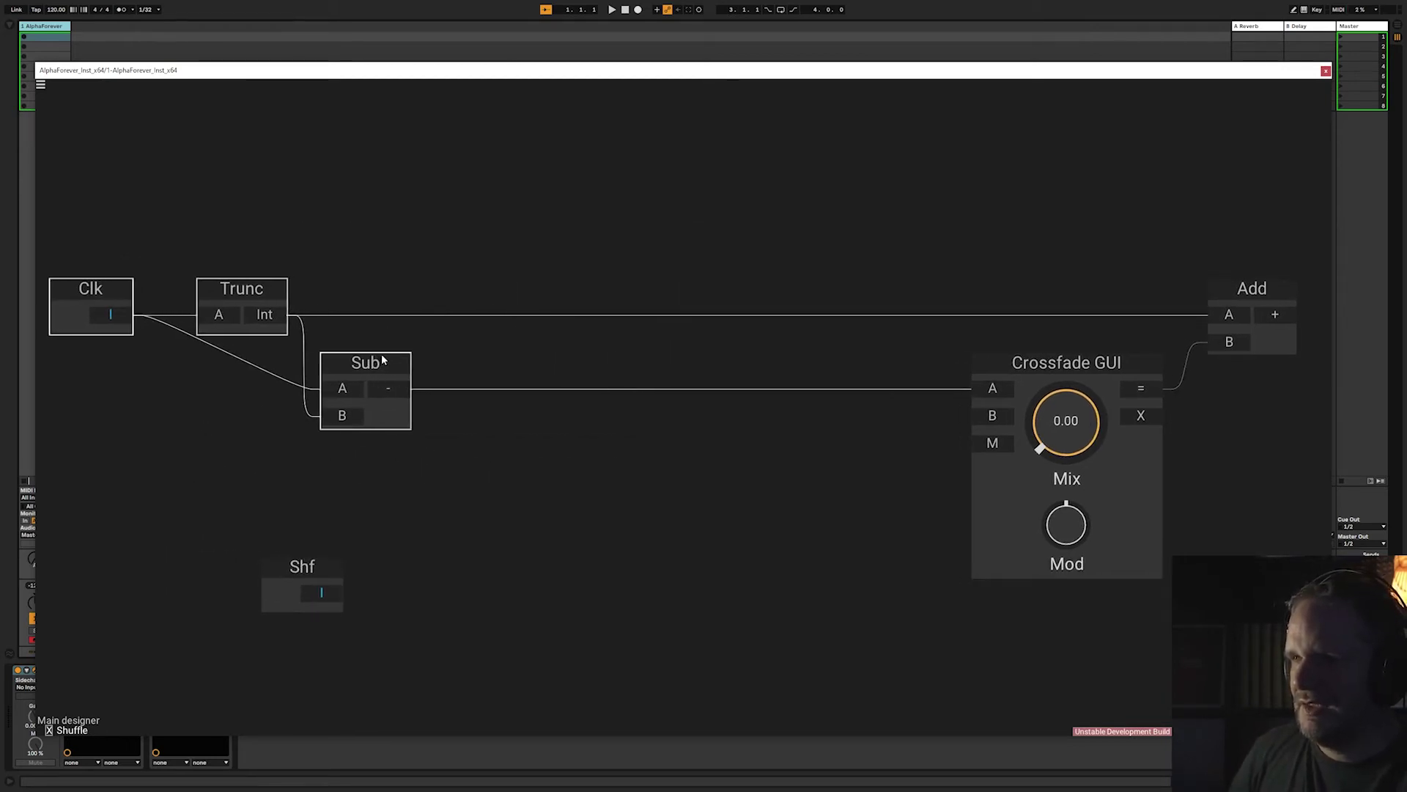
left_click(517, 369)
left_click_drag(516, 369, 454, 344)
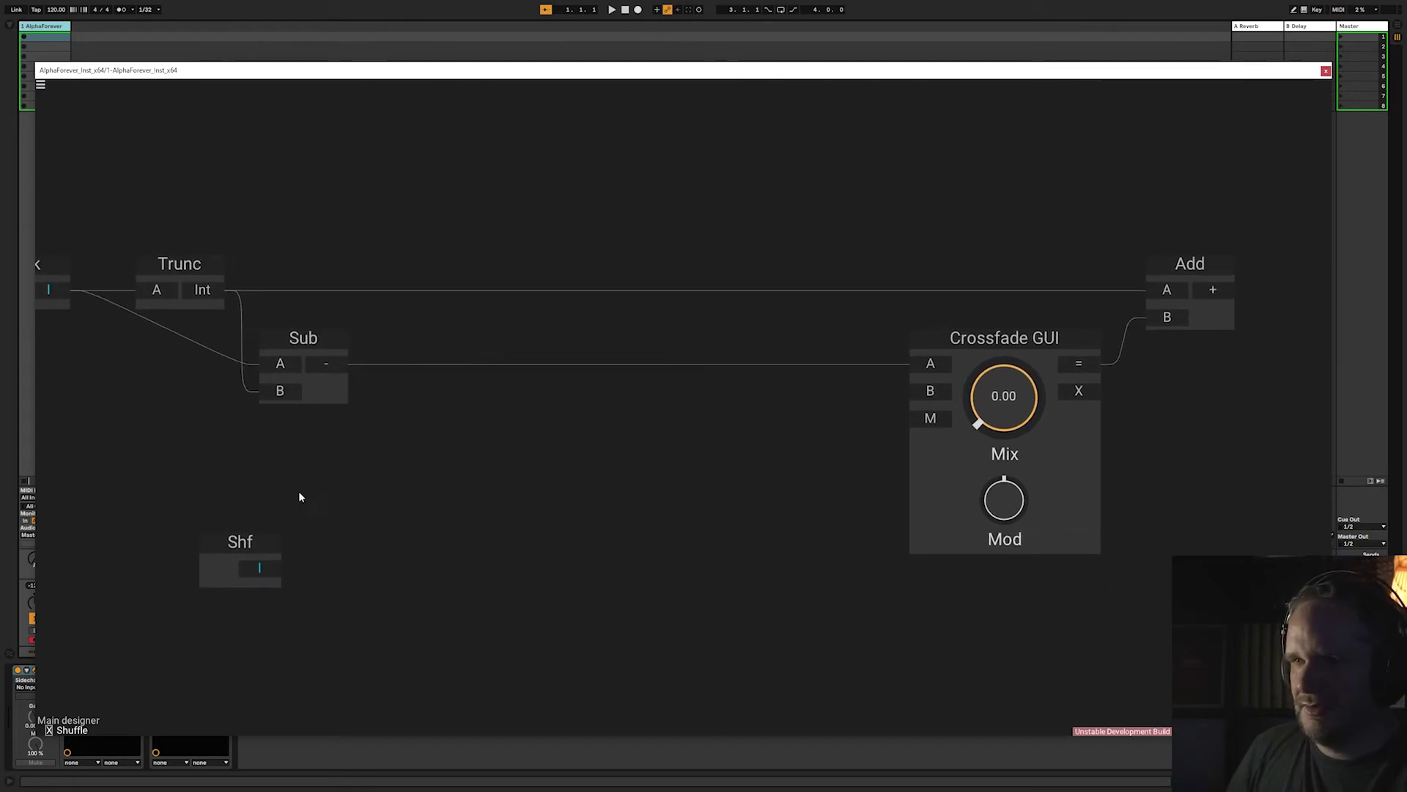
Wire Shf to the Crossfade GUI's M input, place it directly beside that input, and turn the Mod knob fully up
left_click_drag(267, 553, 928, 418)
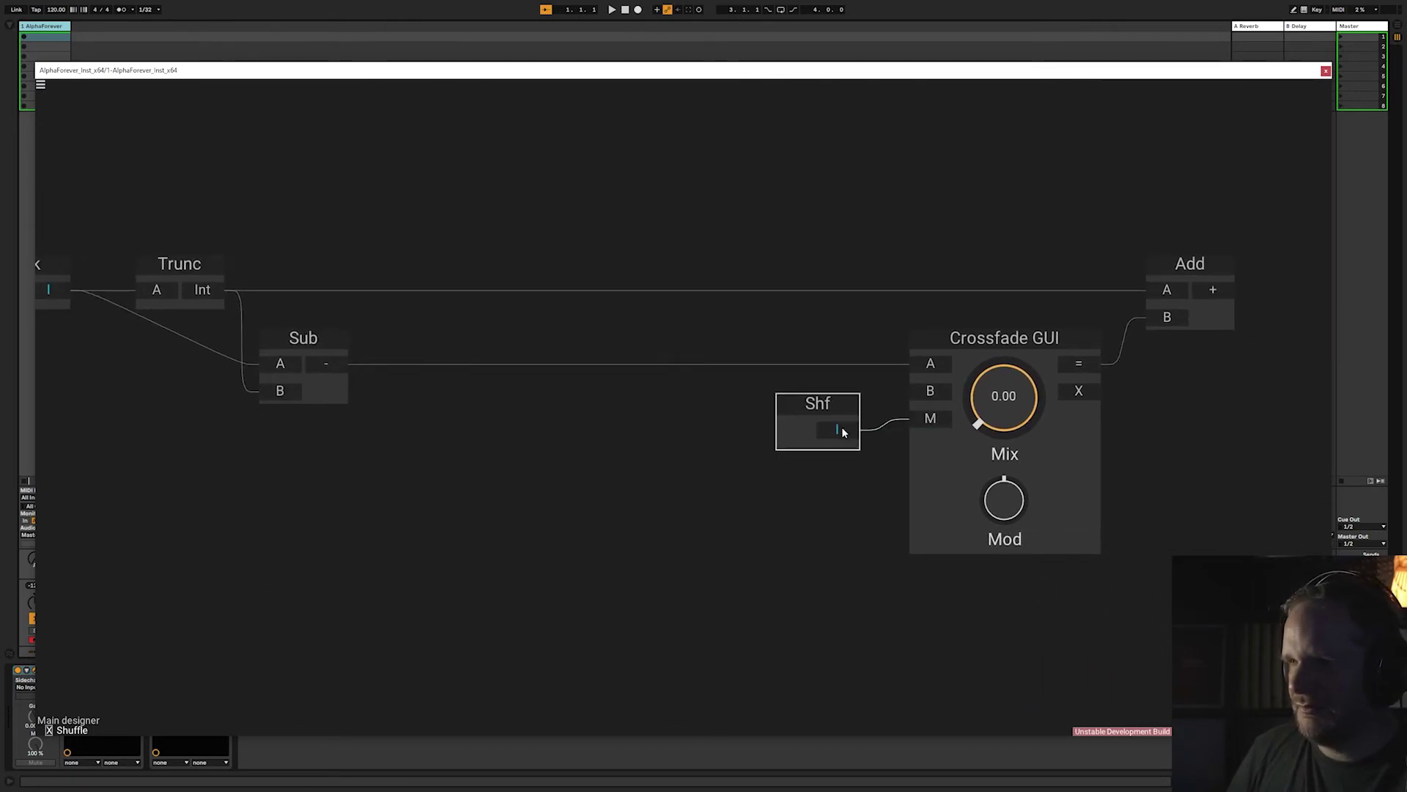
left_click_drag(841, 427, 865, 416)
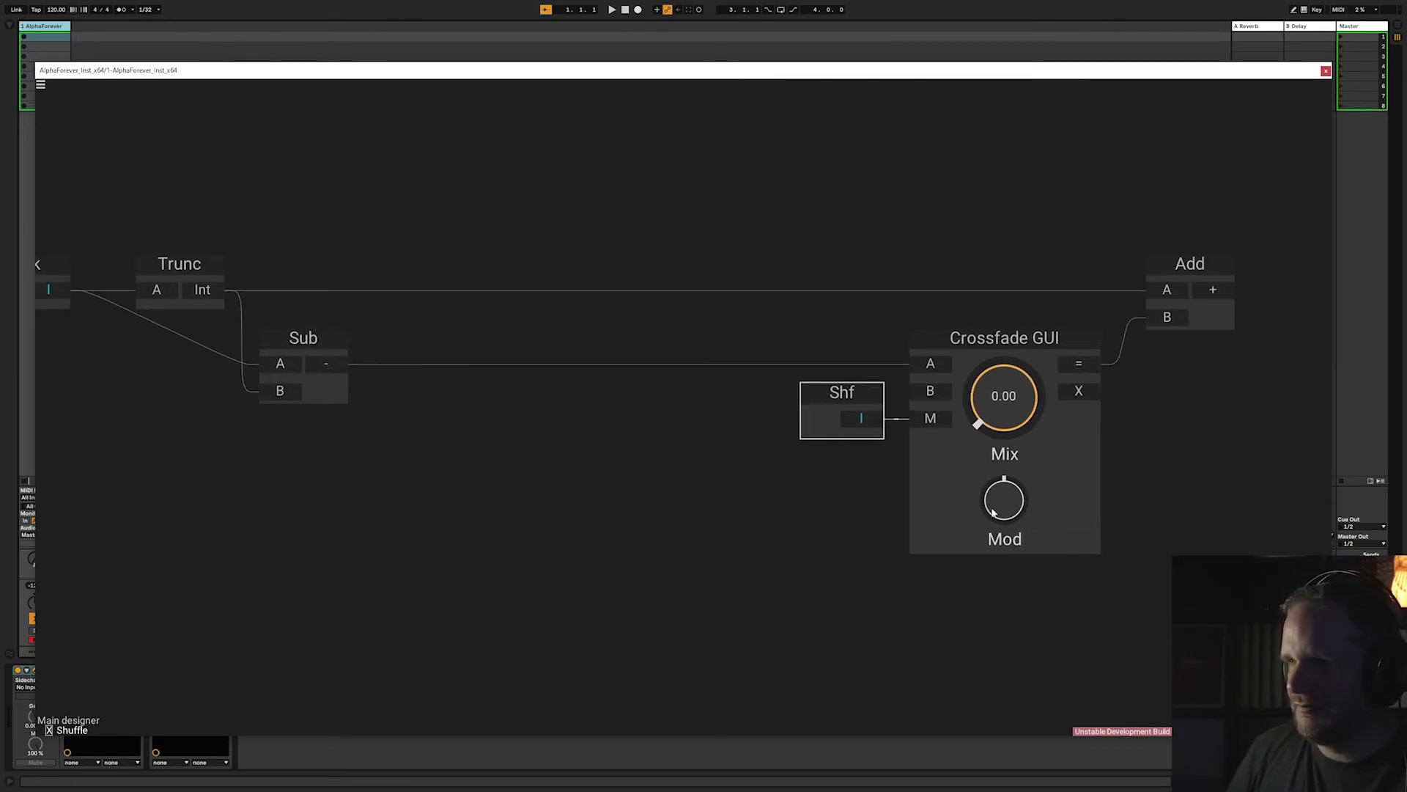
left_click(609, 485)
scroll(552, 469, "down", 3)
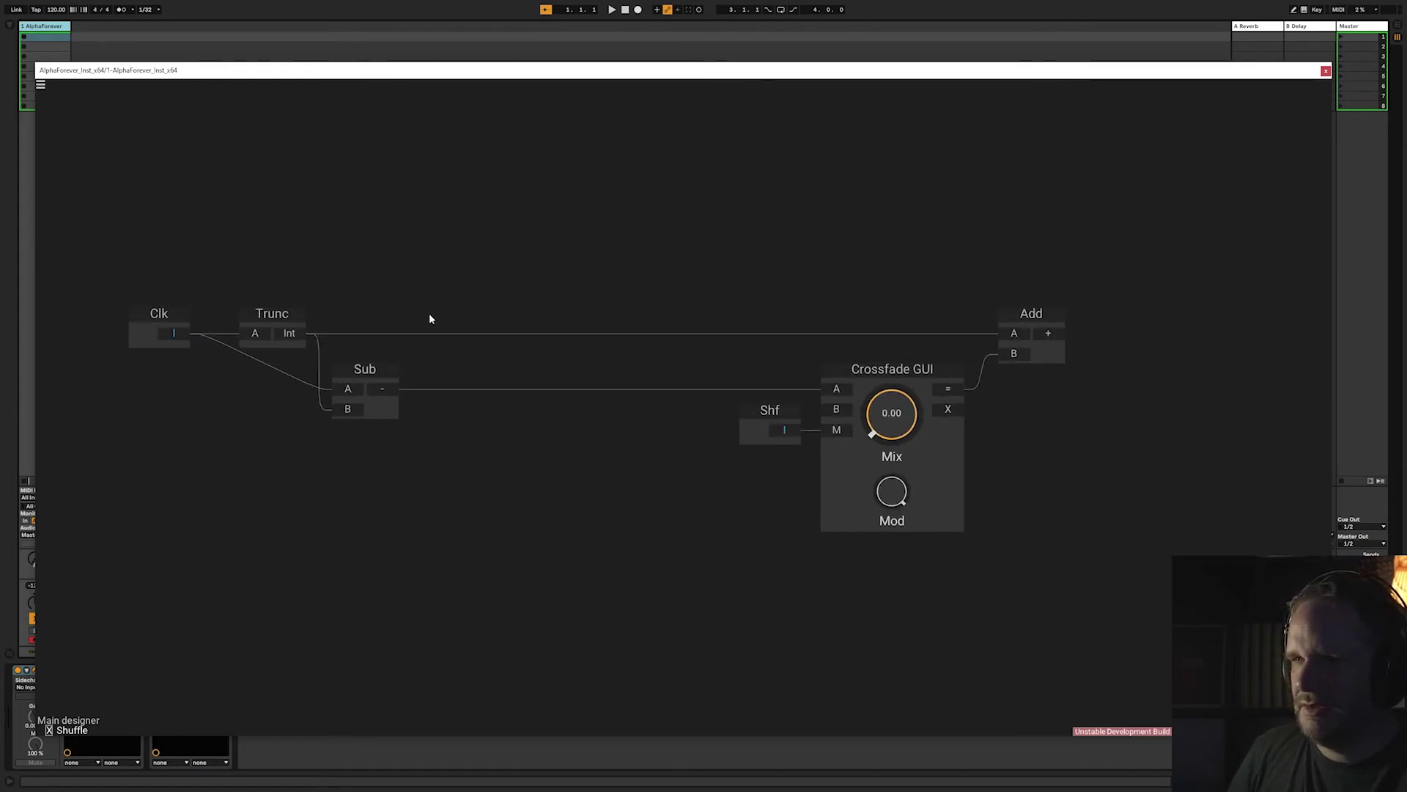
Widen the gap before Shf by moving the Clk, Trunc and Sub group still farther away
left_click_drag(474, 289, 110, 440)
left_click_drag(340, 386, 261, 371)
left_click(453, 436)
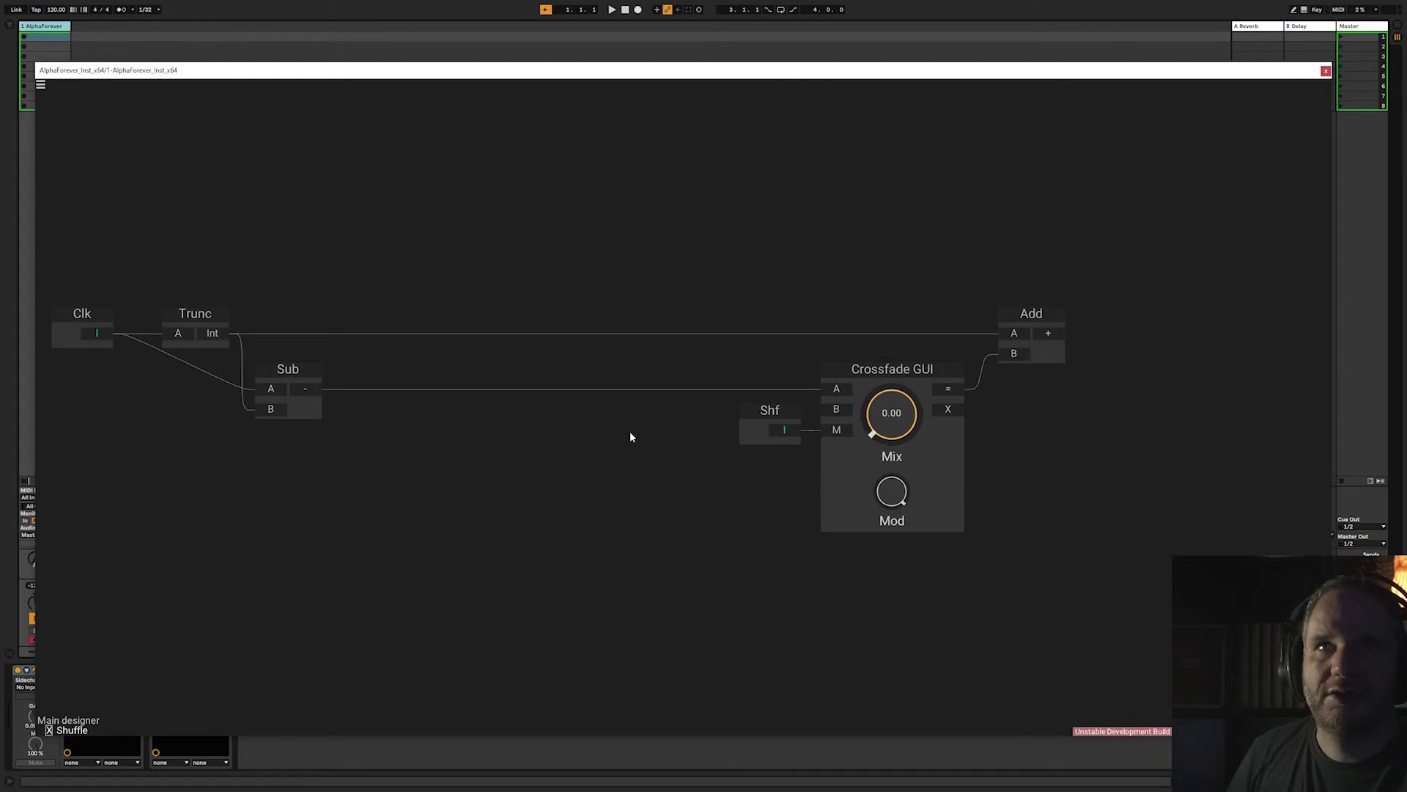
Add a second Add module below Trunc, left-align it with Trunc, and wire Clk to both its A and B inputs
left_click_drag(295, 436, 374, 443)
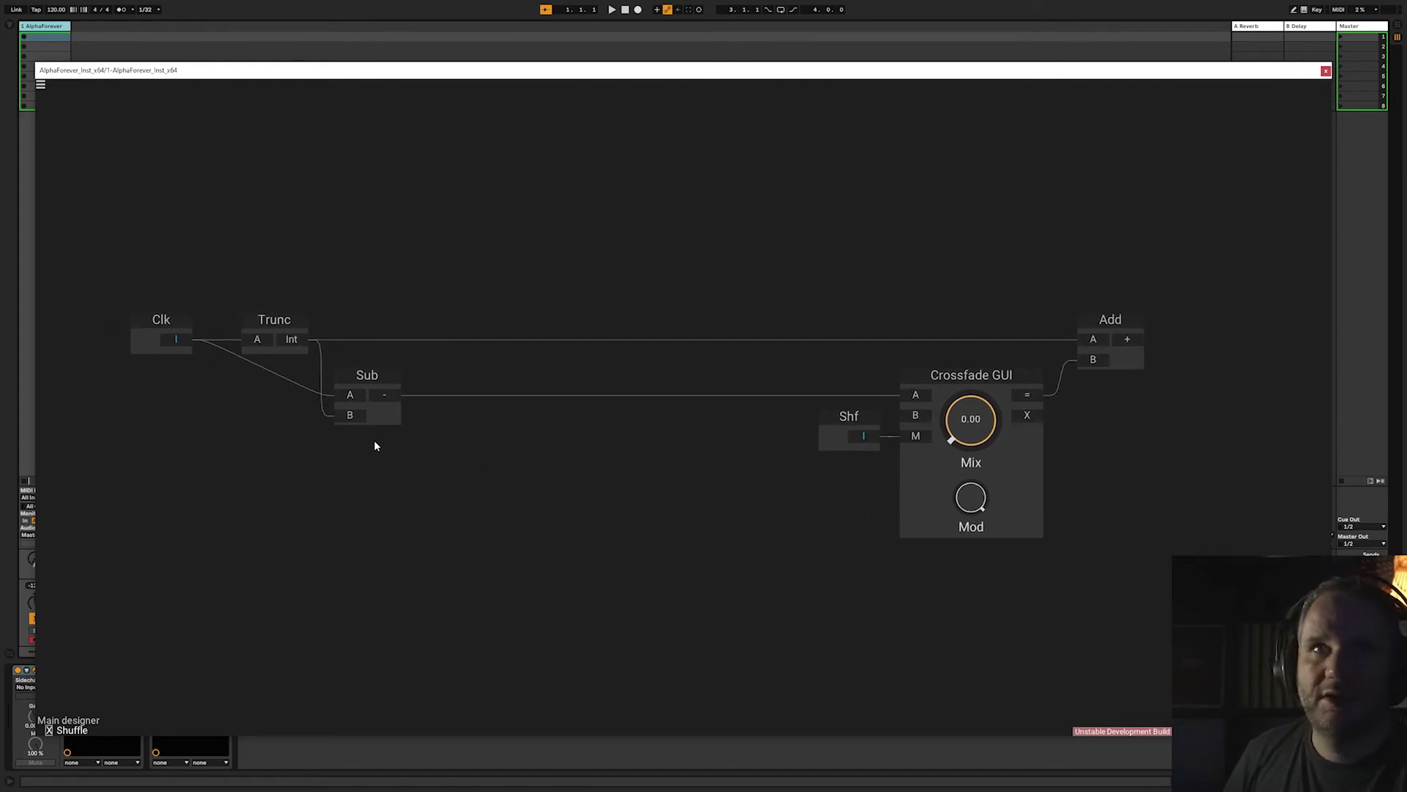
right_click(207, 442)
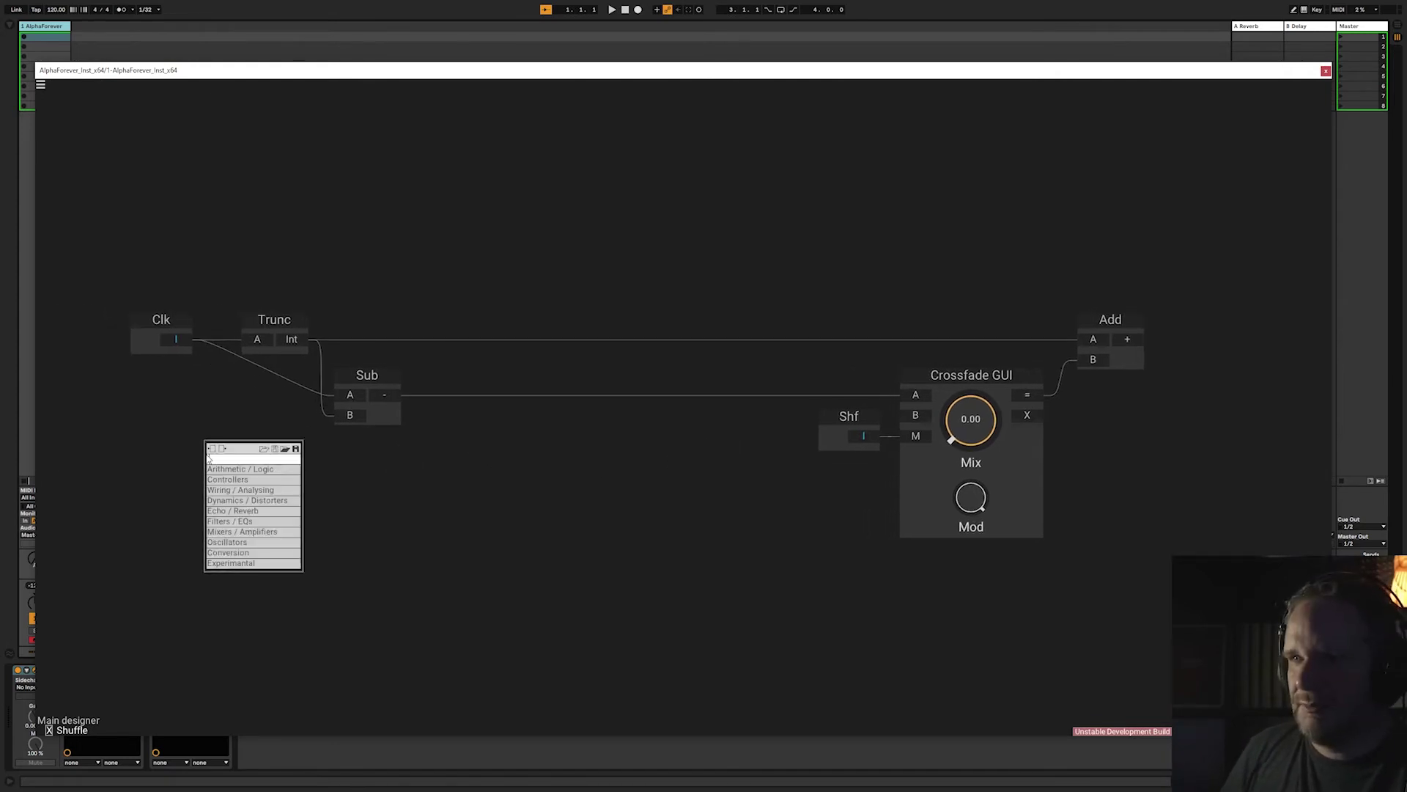
type("add")
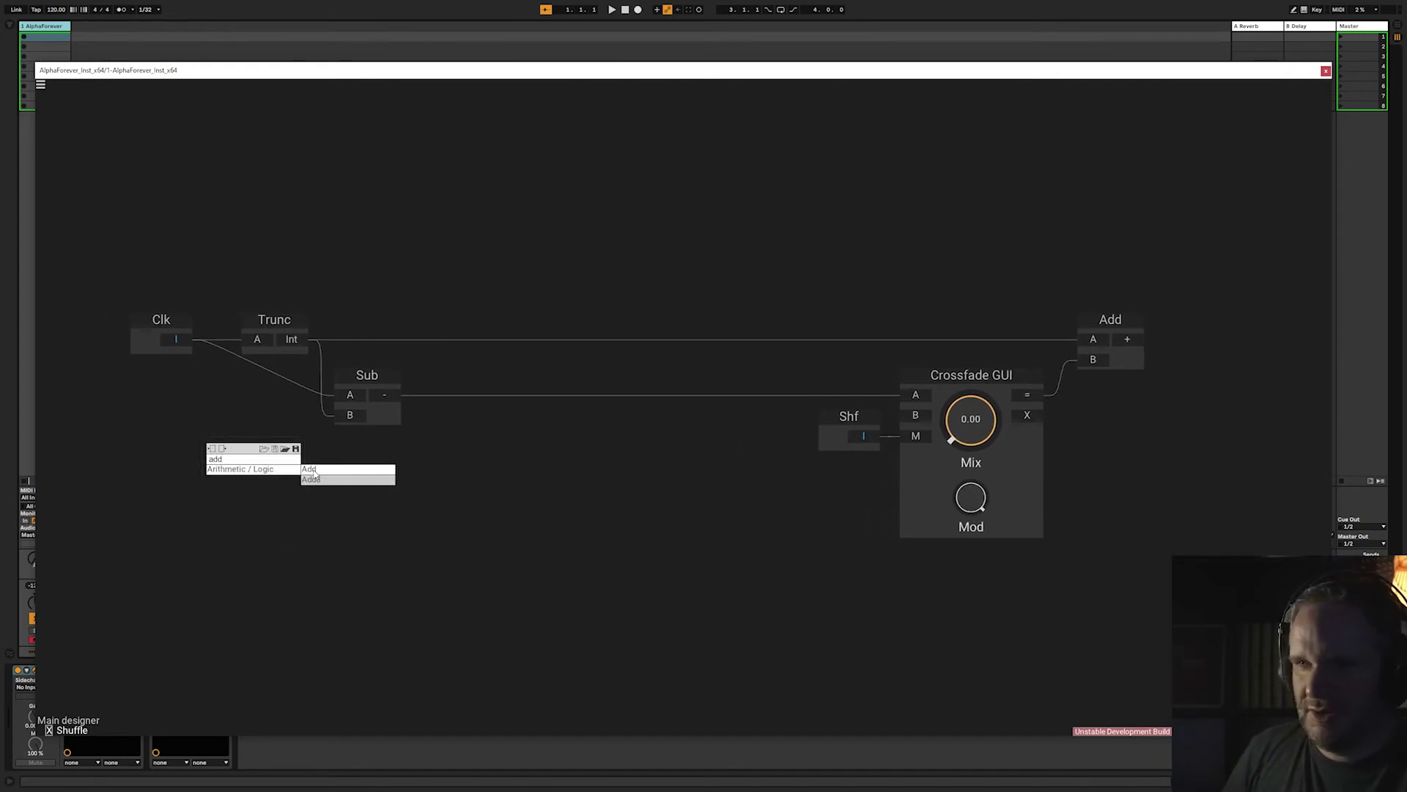
left_click(314, 473)
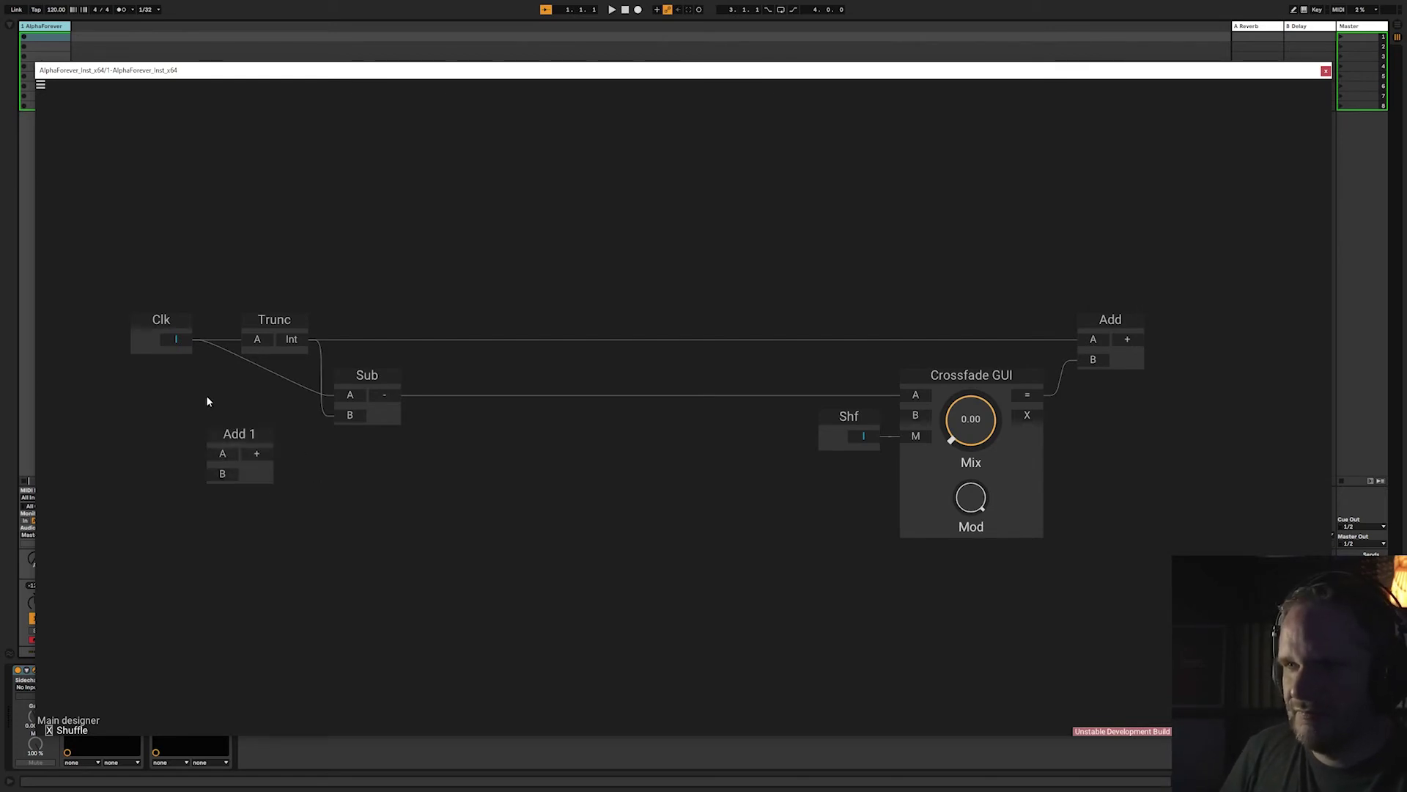
scroll(206, 398, "up", 3)
left_click_drag(358, 476, 453, 486)
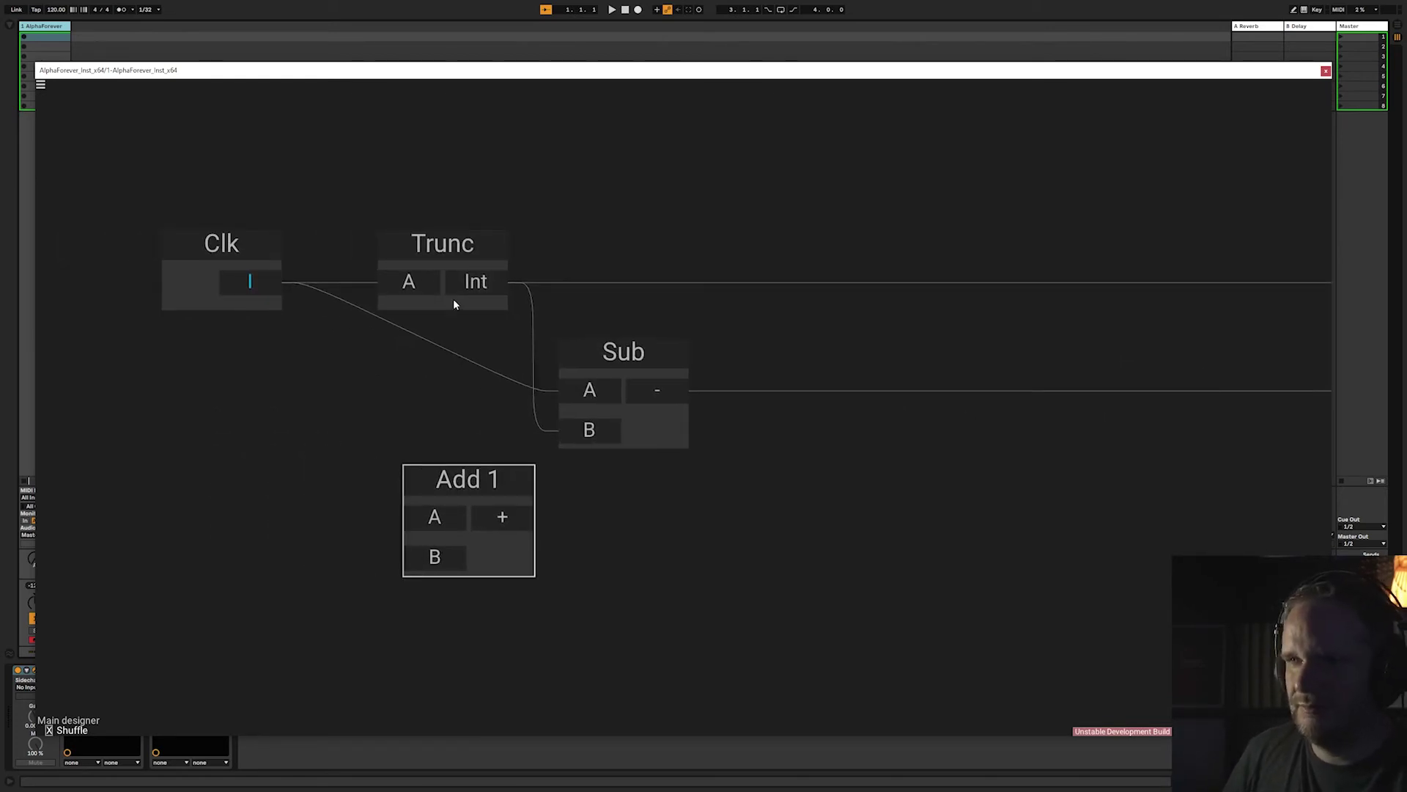
left_click(454, 300, "shift")
key("Left")
left_click(745, 340)
mouse_move(283, 280)
left_mouse_down()
mouse_move(366, 503)
mouse_move(393, 515)
mouse_move(257, 436)
mouse_move(256, 288)
left_mouse_up()
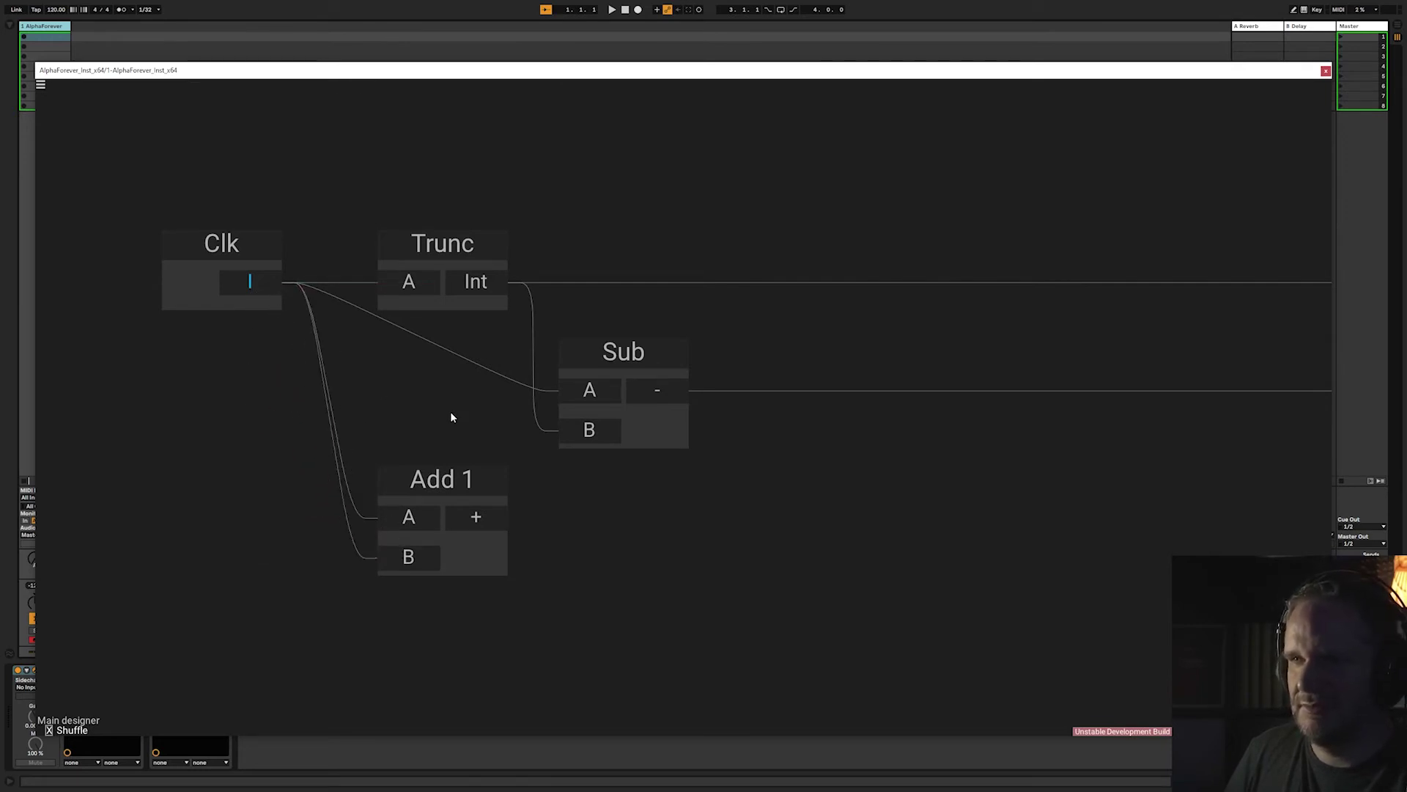
Move Add 1, Trunc and Sub closer to Clk and left-align Add 1 with Trunc
left_click_drag(435, 489, 391, 488)
left_click_drag(353, 195, 602, 354)
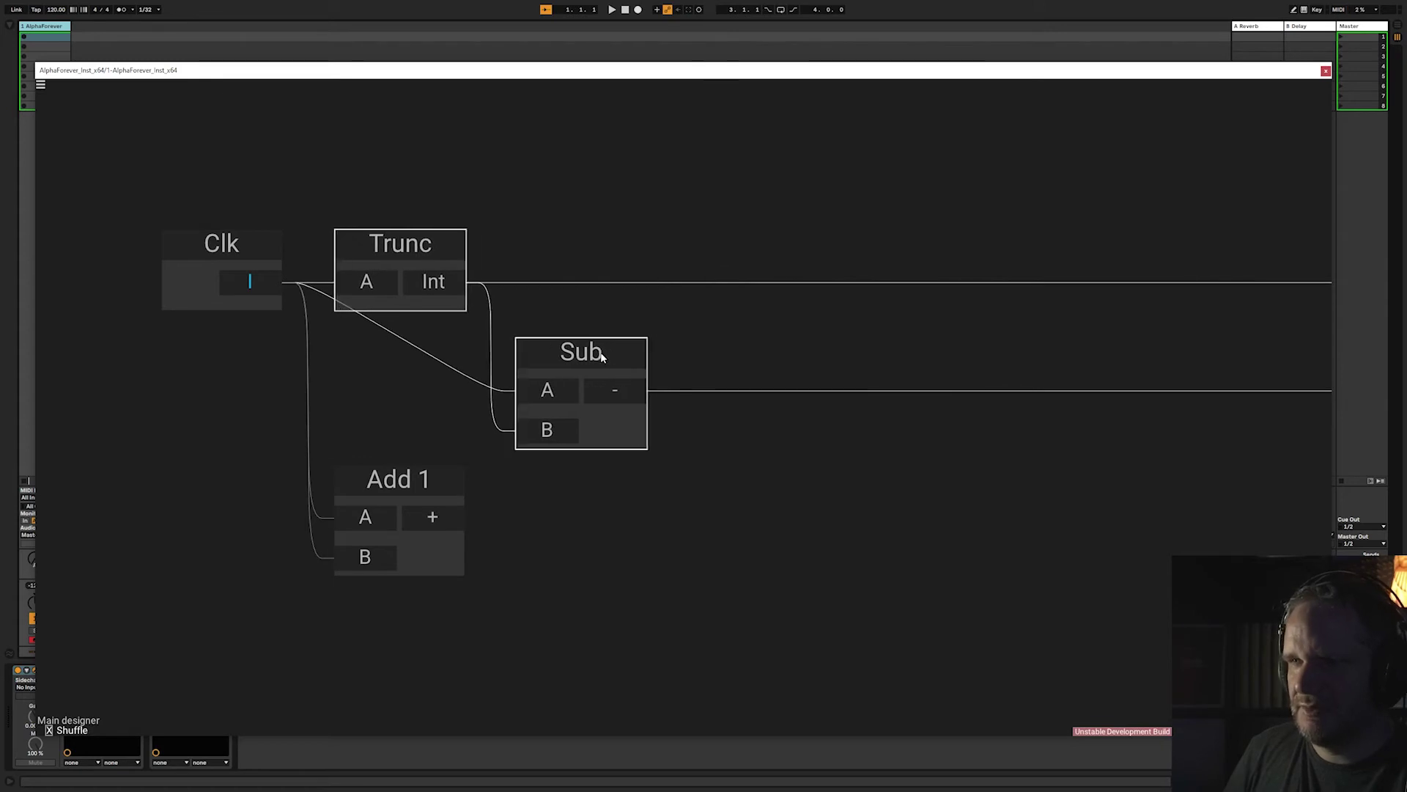
left_click(695, 332)
left_click_drag(298, 188, 497, 620)
key("l")
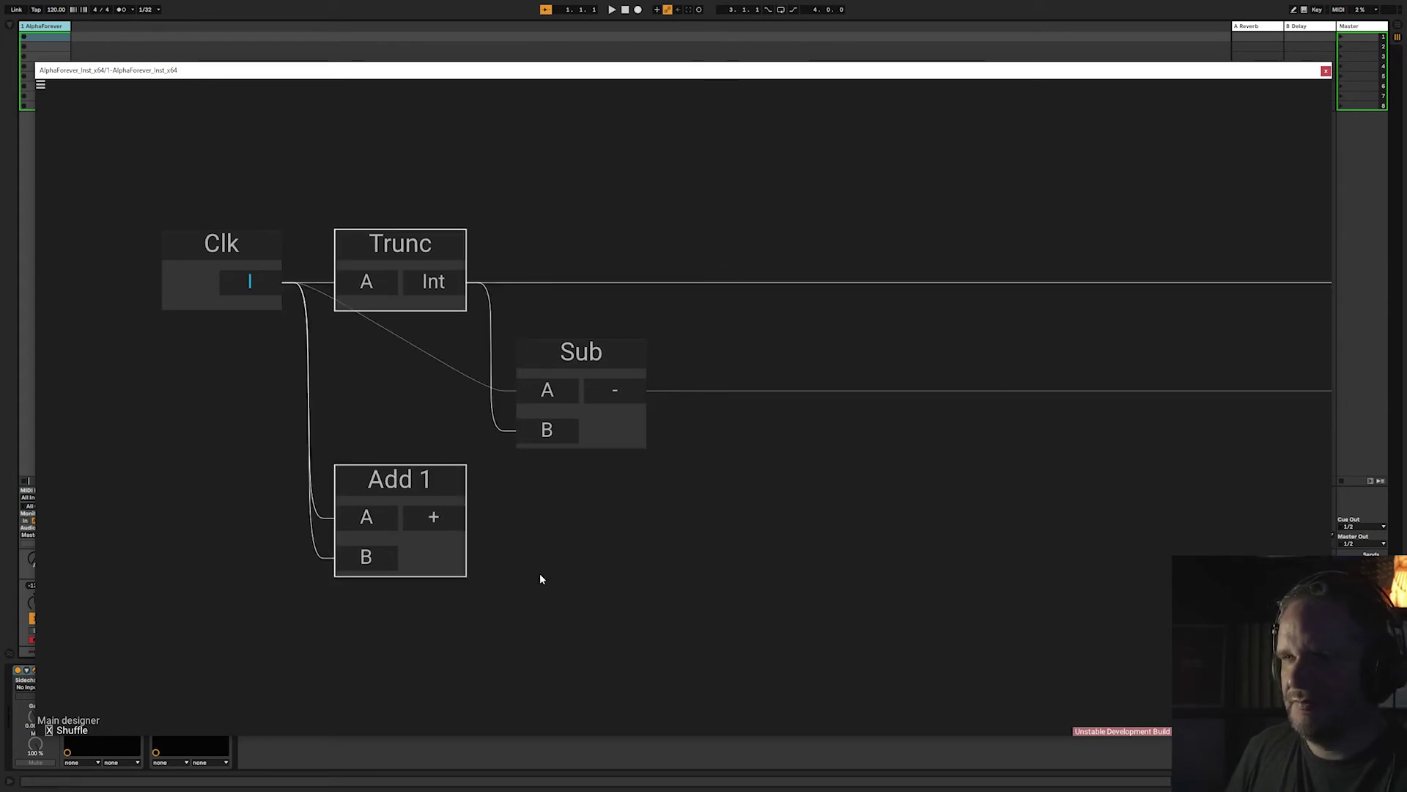
left_click(578, 550)
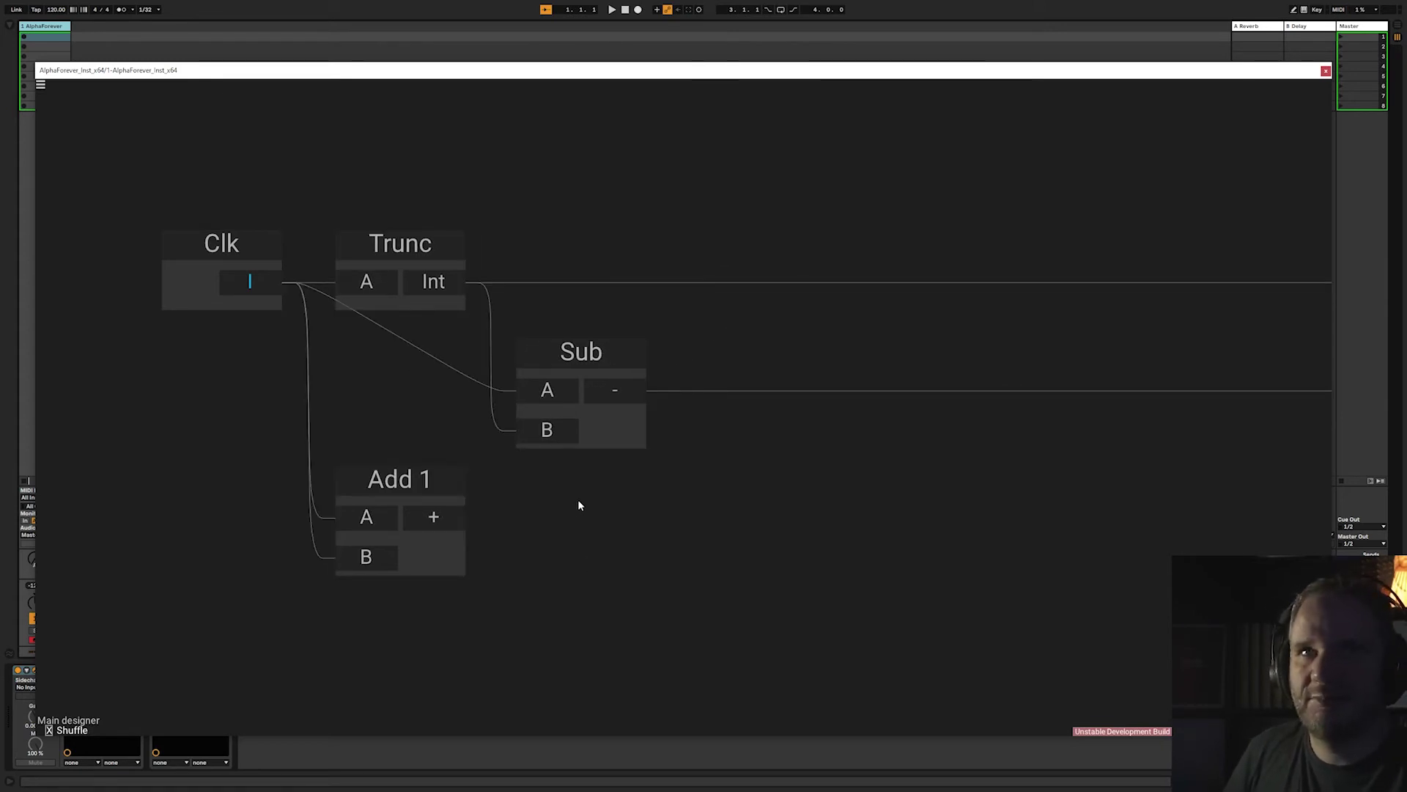
Lower Add 1 slightly, add a Modulo module level with it, and wire Add 1's output to Modulo's A input
left_click_drag(408, 475, 408, 504)
right_click(601, 542)
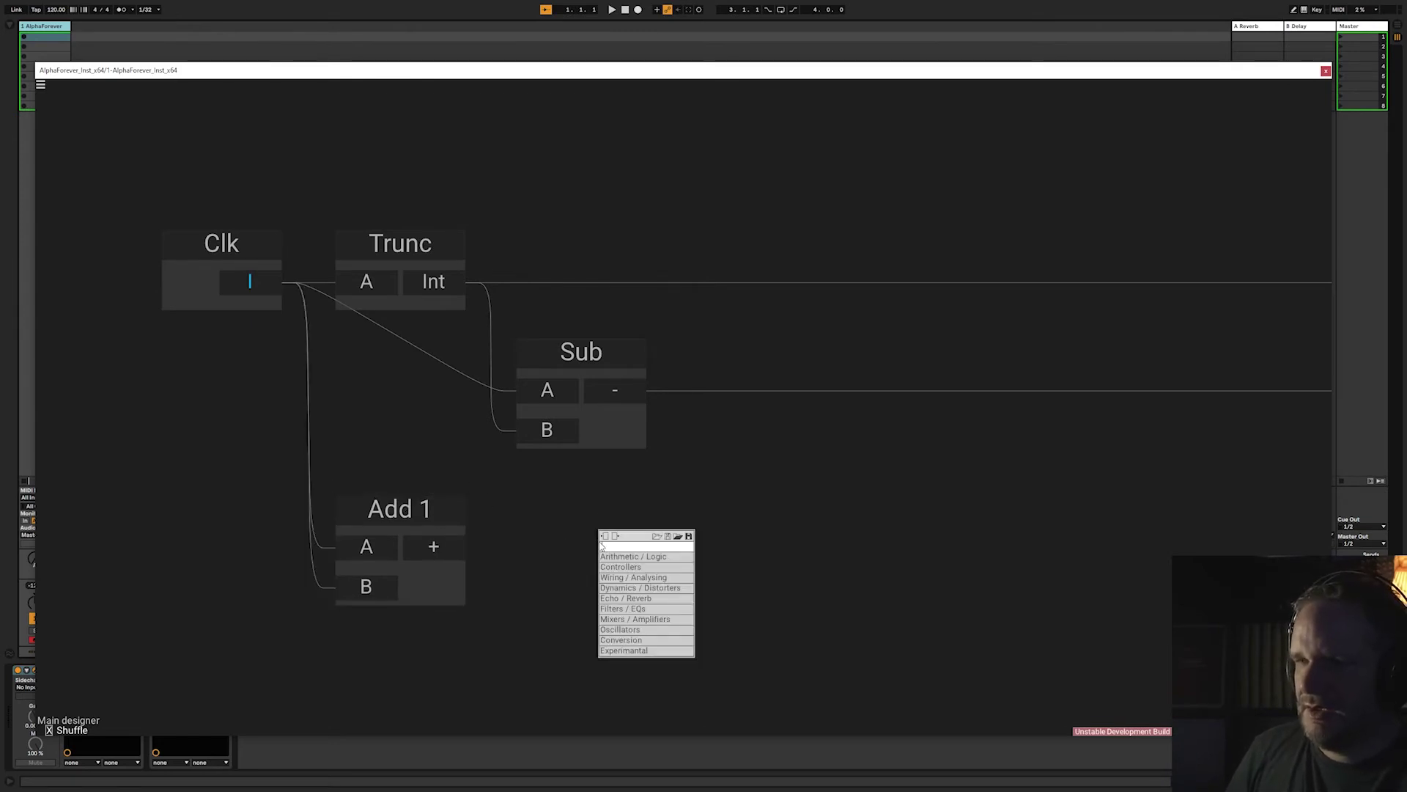
type("modul")
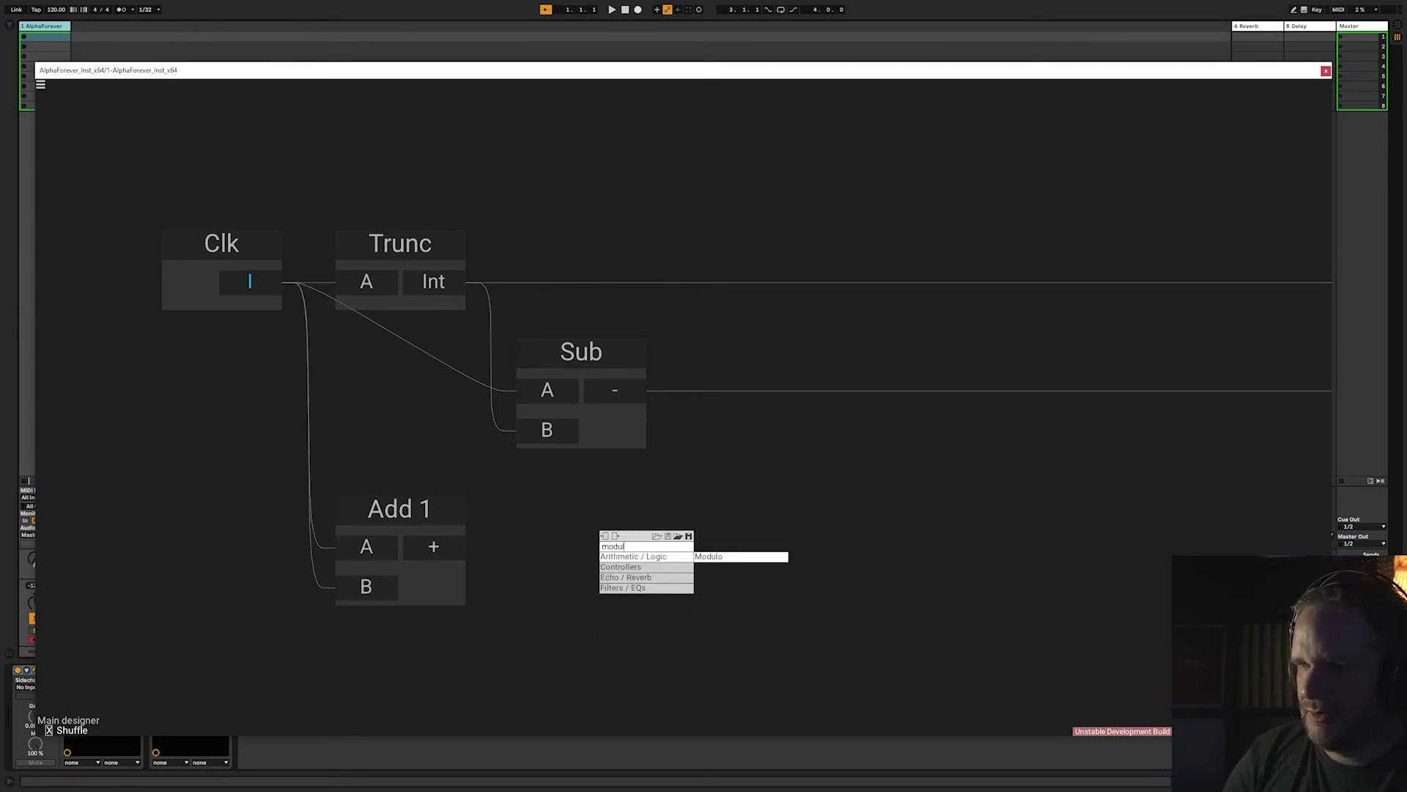
left_click(732, 557)
left_click_drag(438, 536, 778, 522)
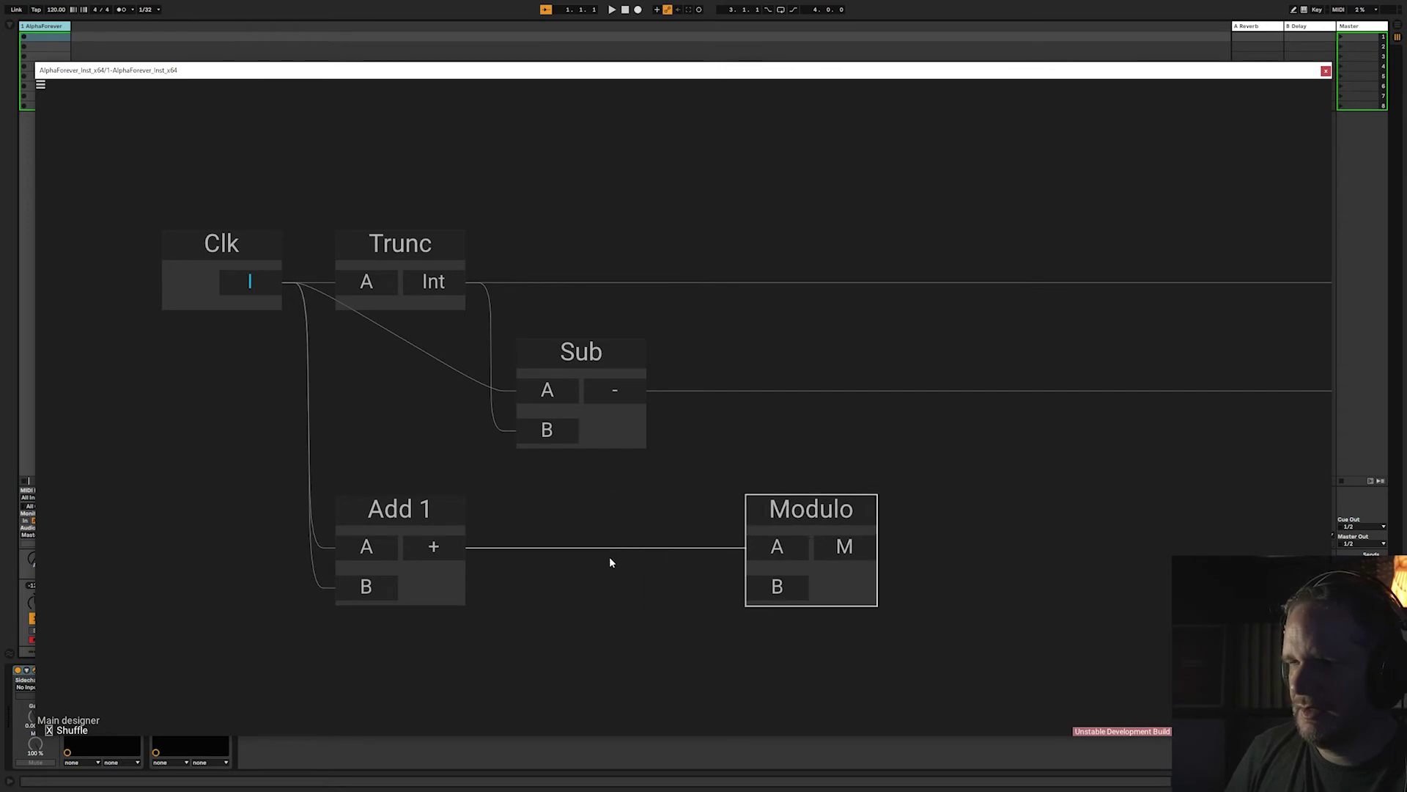
Create a constant of 1 for Modulo's B input and space it between Add 1 and Modulo
double_click(781, 590)
left_click_drag(609, 556, 709, 552)
left_click_drag(803, 517, 853, 516)
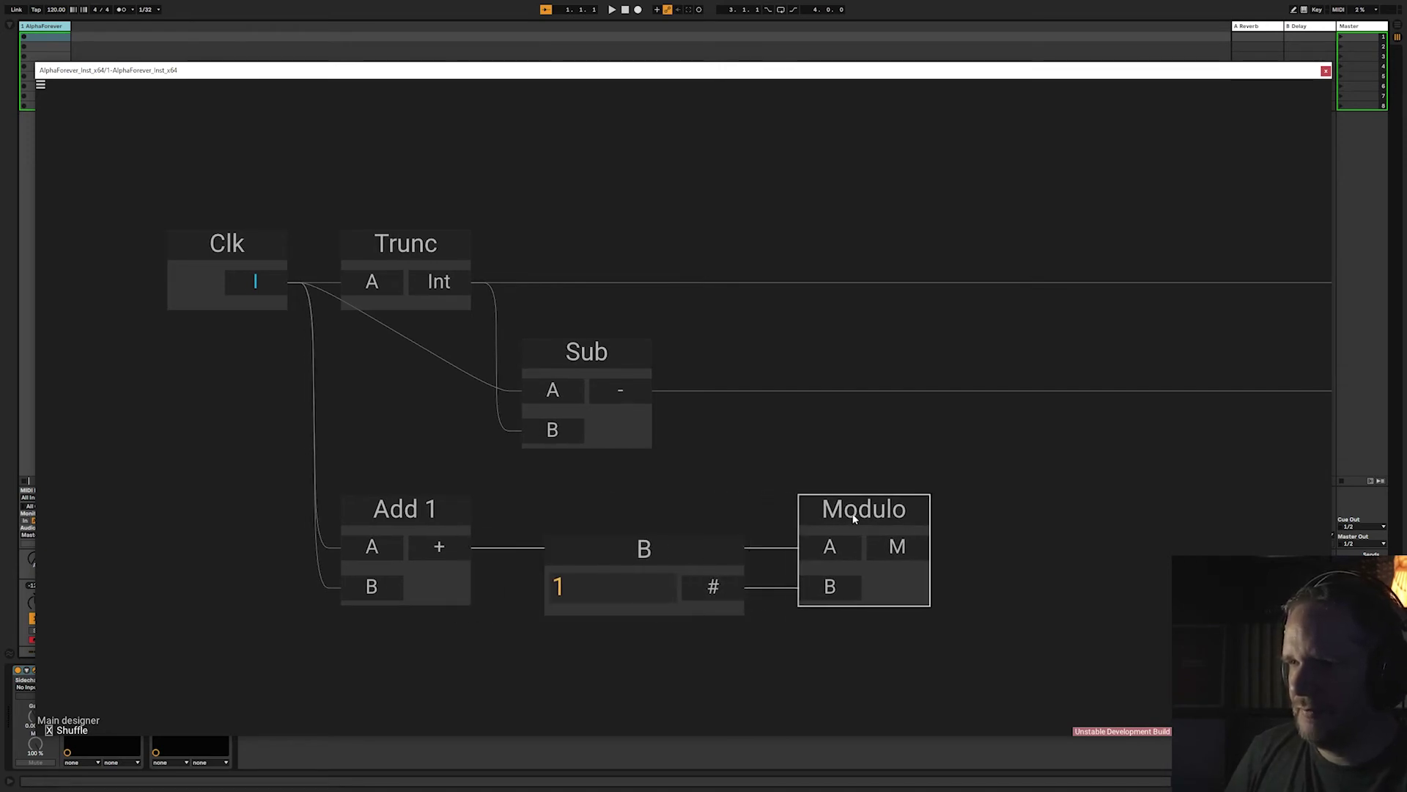
left_click_drag(482, 334, 477, 334)
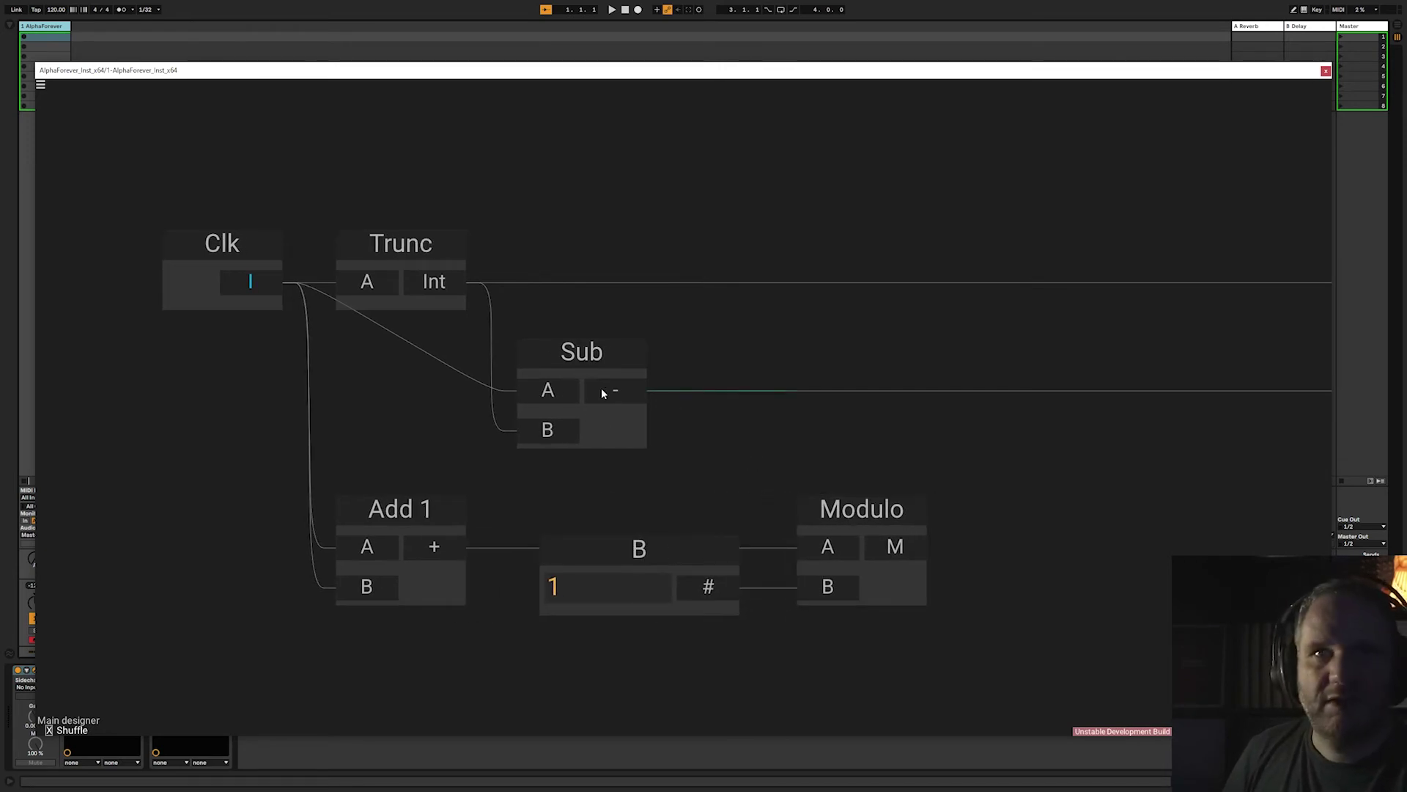
Tighten the lower row by moving the constant of 1 and Modulo closer to Add 1
left_click(365, 250)
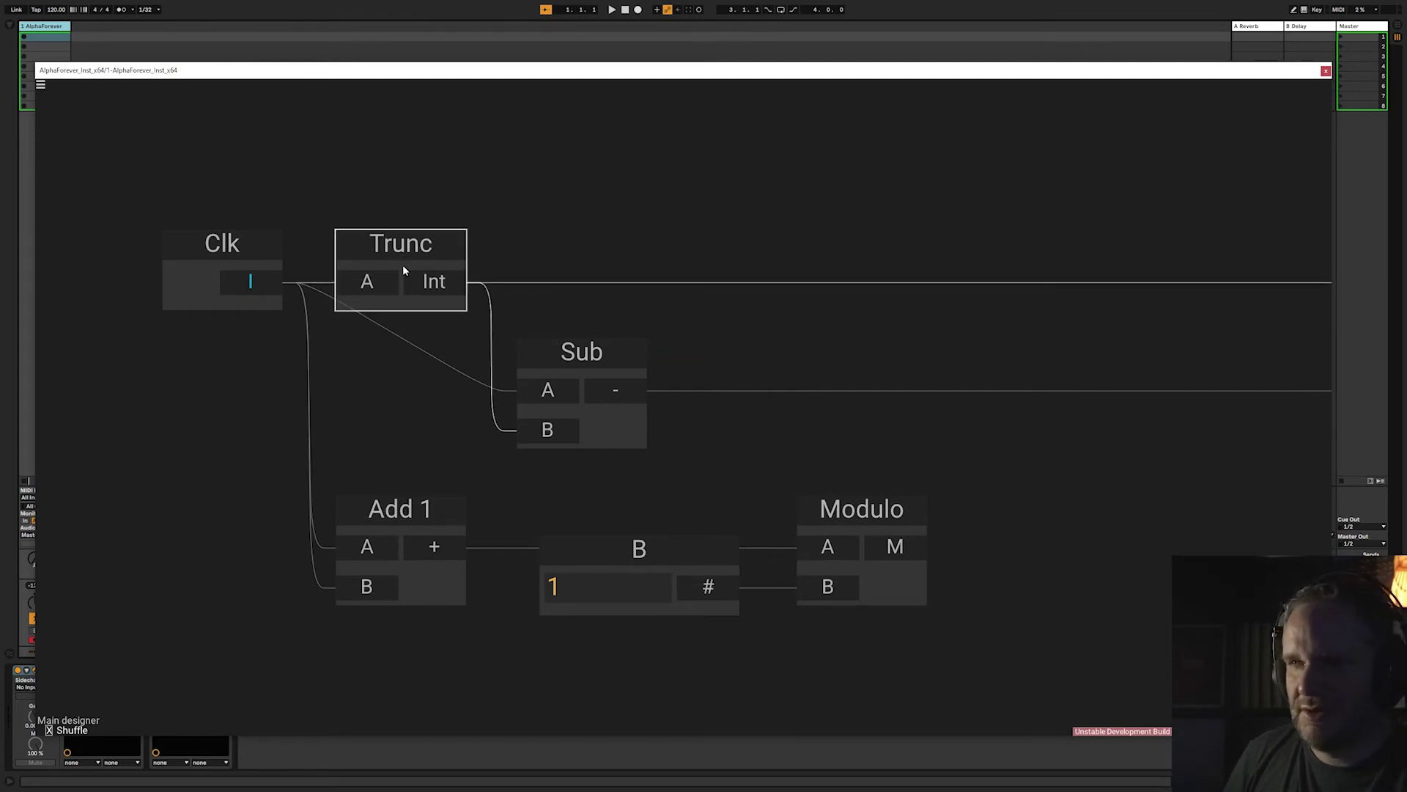
left_click(593, 360)
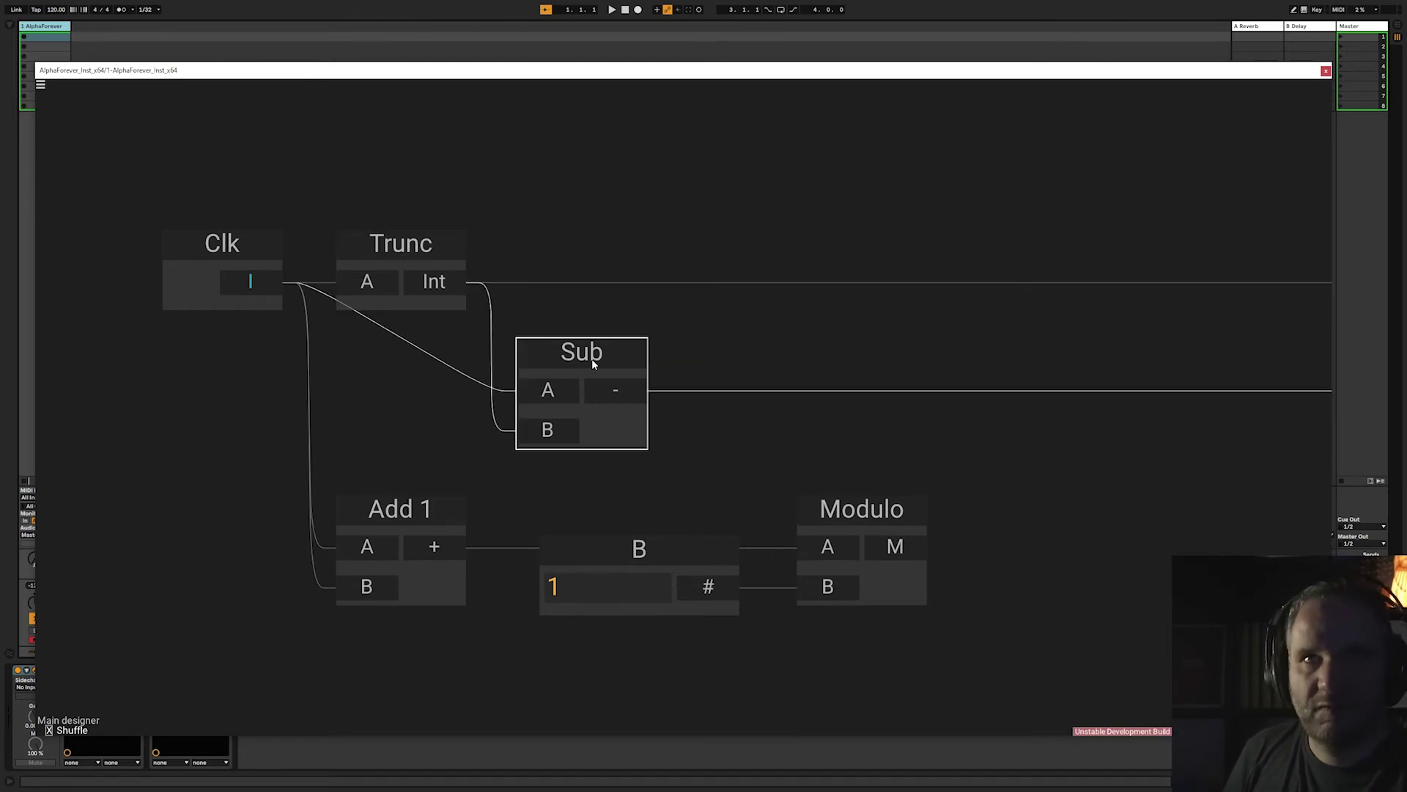
left_click_drag(852, 427, 723, 404)
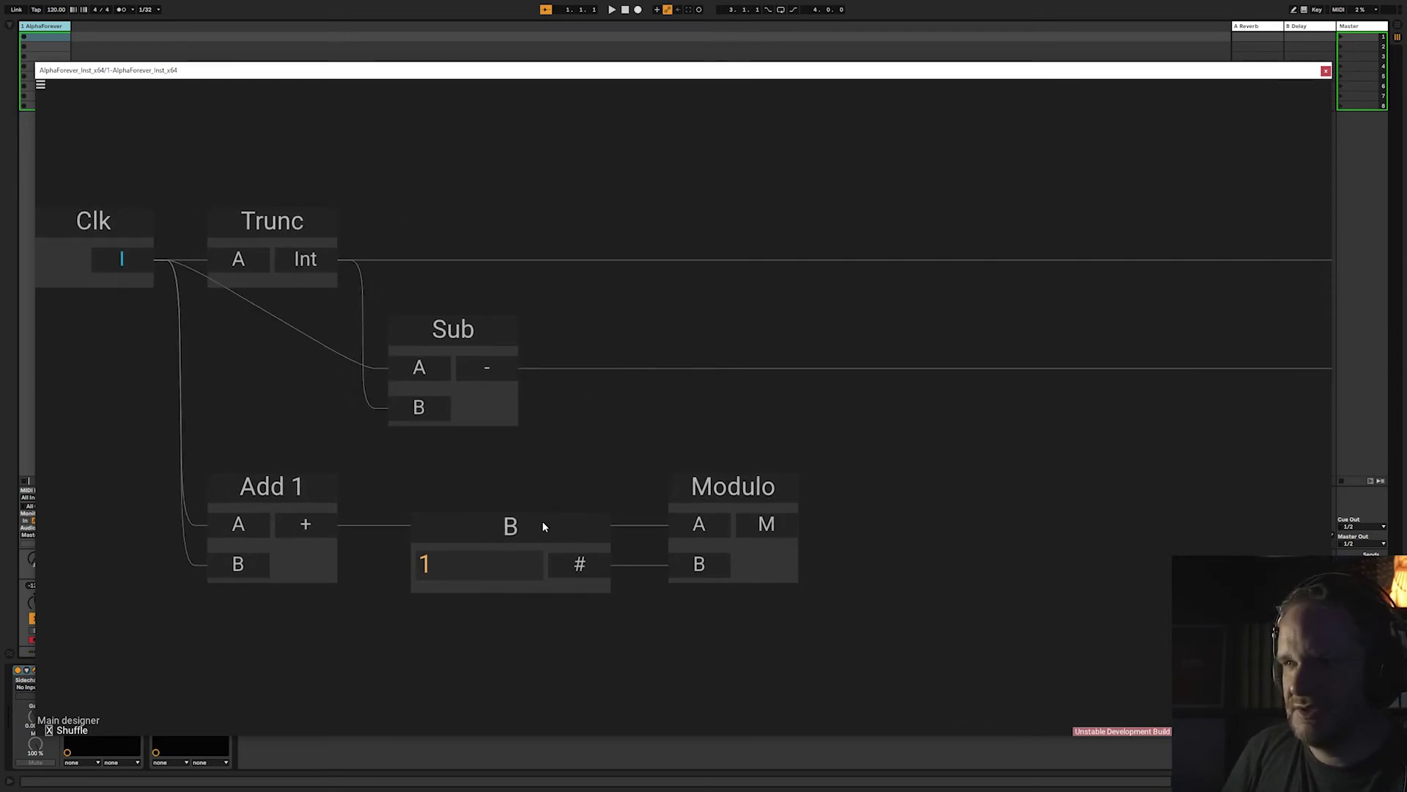
left_click_drag(542, 522, 516, 521)
left_click_drag(741, 493, 705, 491)
left_click_drag(715, 440, 656, 437)
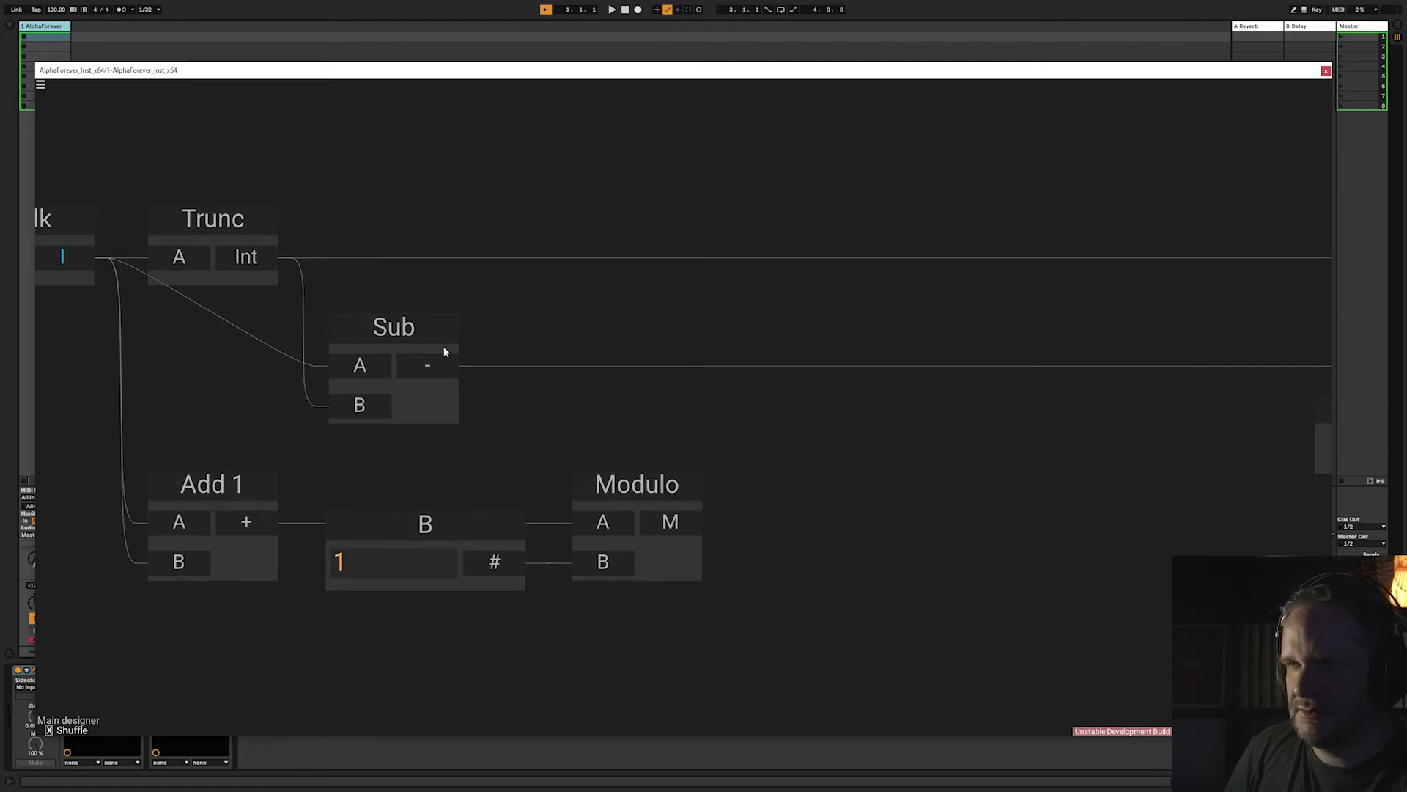
Add a Custom Function module fed by Modulo's M output and place it close beside Modulo
scroll(806, 393, "down", 1)
left_click_drag(947, 371, 635, 377)
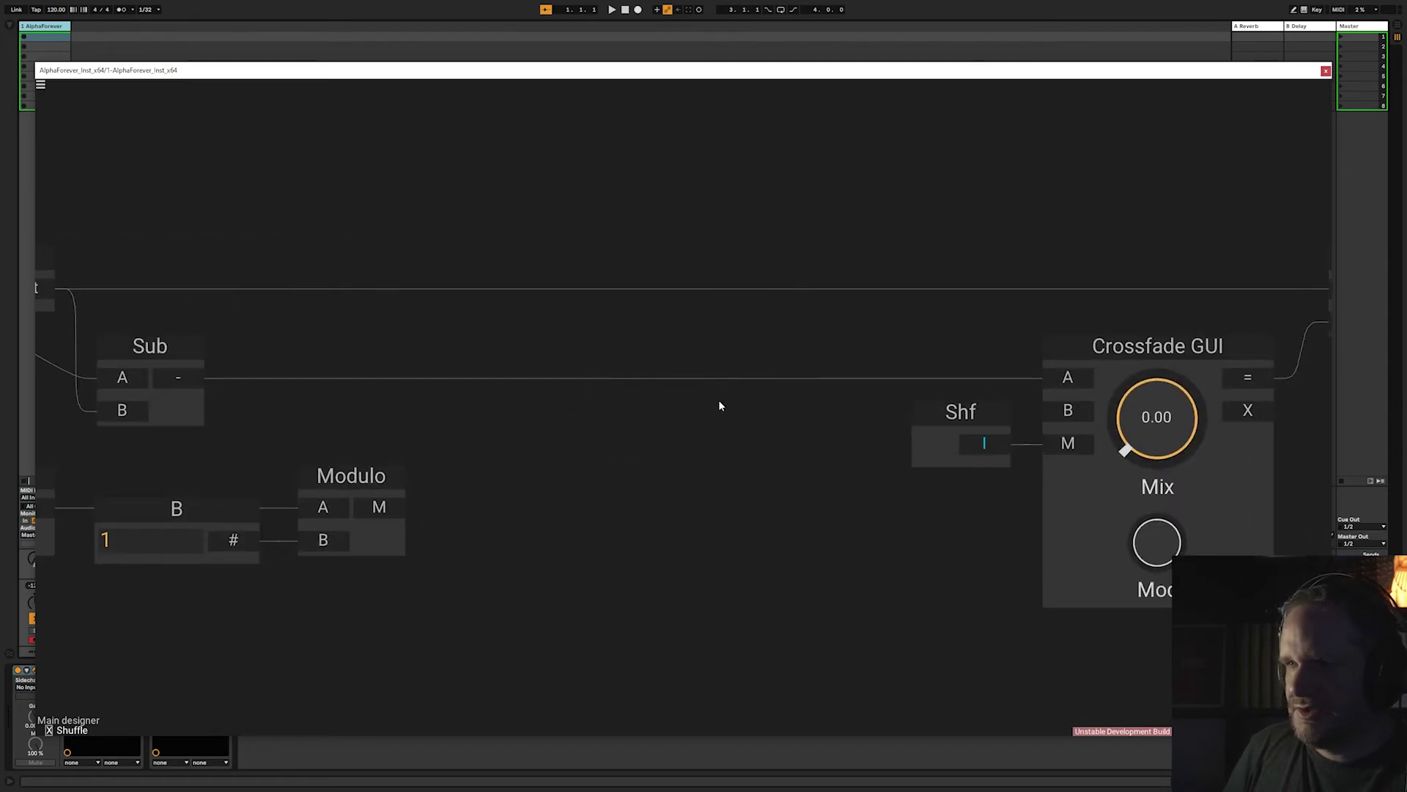
scroll(440, 475, "left", 12)
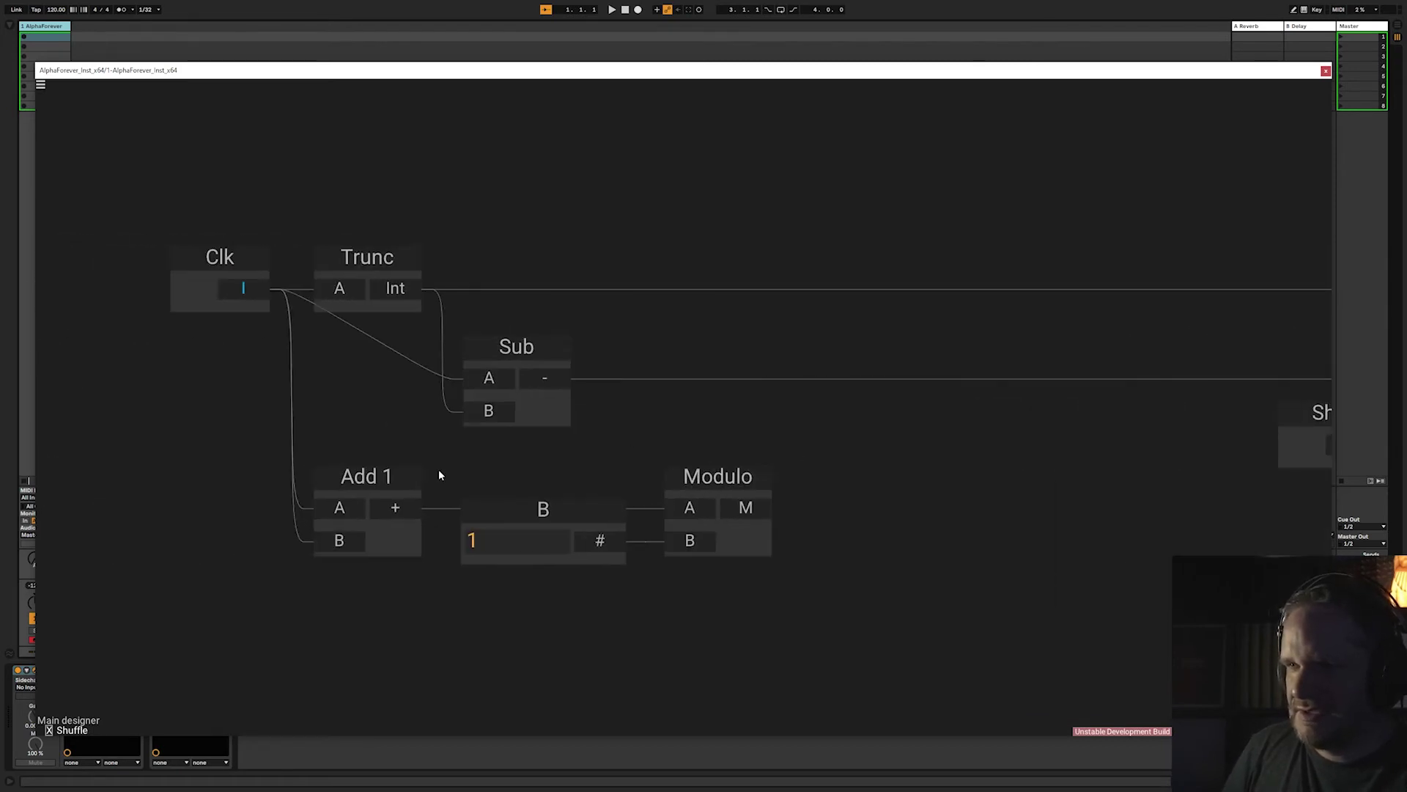
scroll(815, 506, "right", 10)
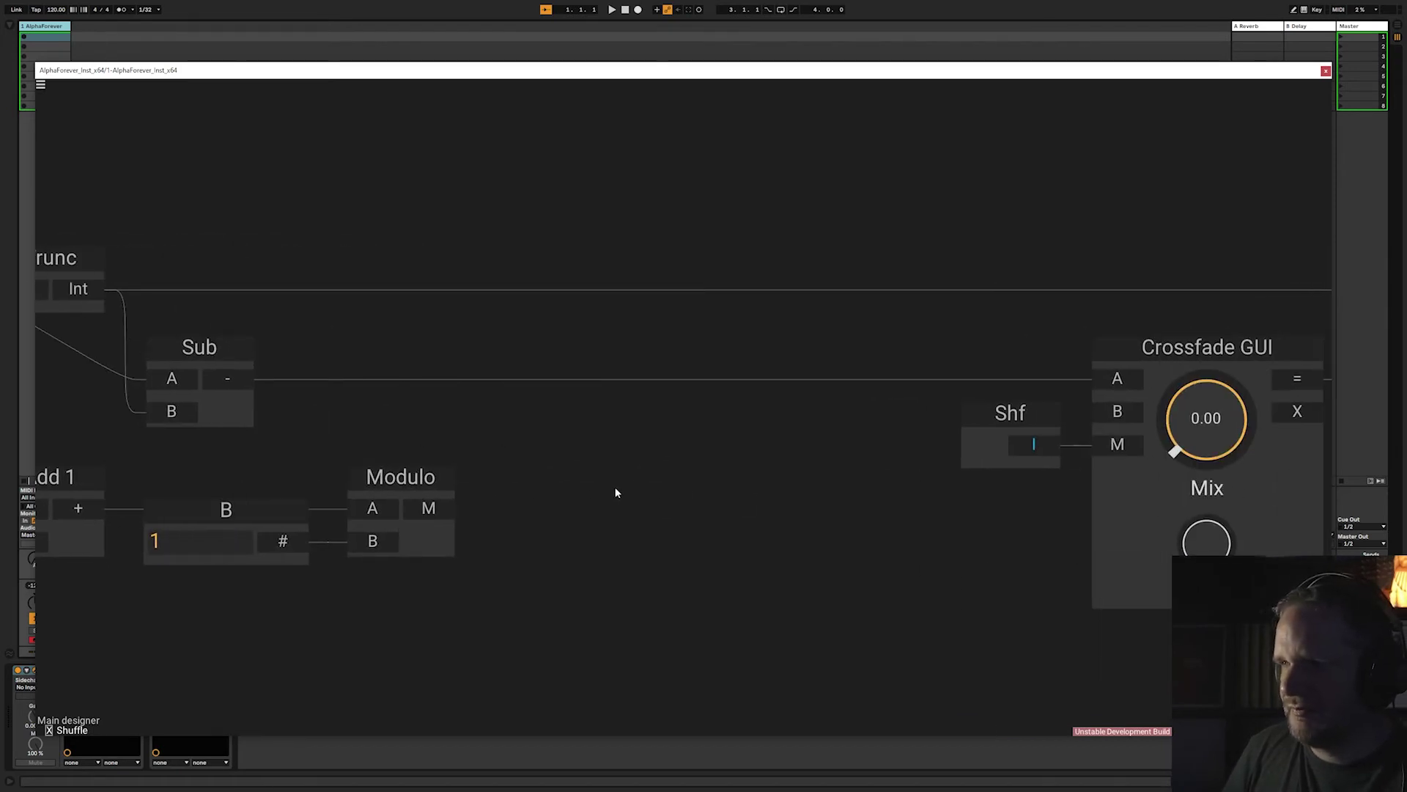
right_click(434, 506)
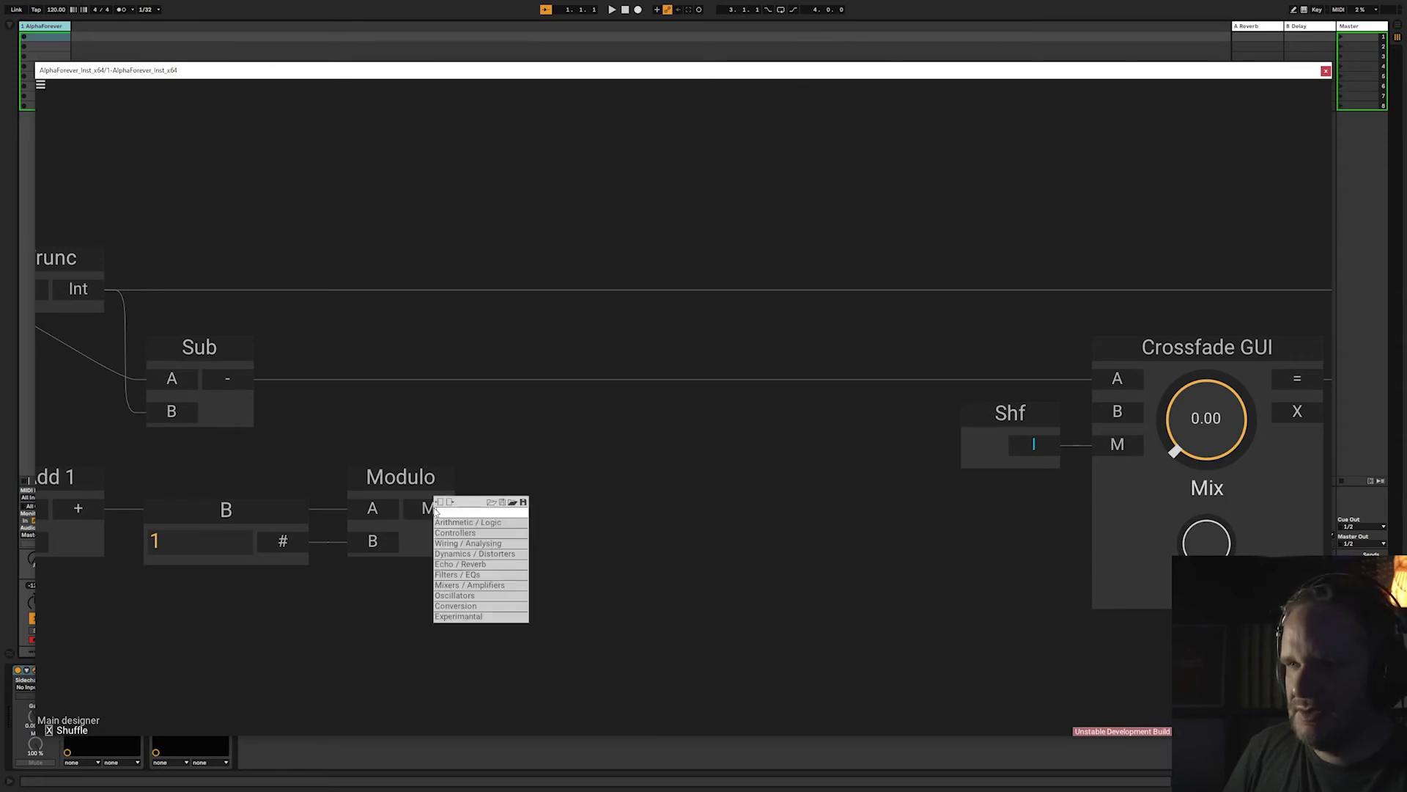
type("cust")
key("Return")
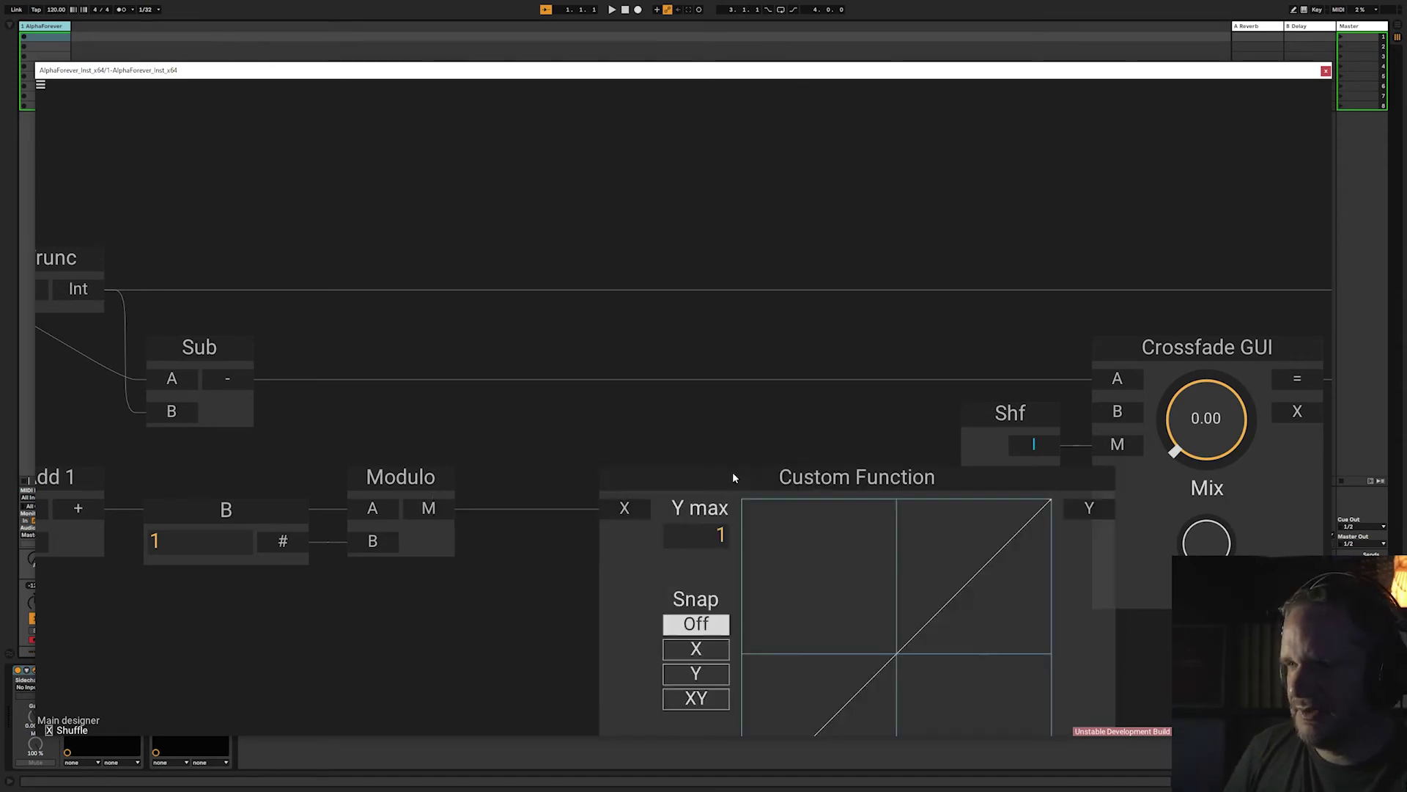
left_click_drag(708, 475, 584, 474)
Move the whole group from Clk to Custom Function away from Shf to open up space before the crossfade
scroll(563, 433, "down", 3)
left_click_drag(543, 407, 755, 403)
scroll(737, 402, "down", 2)
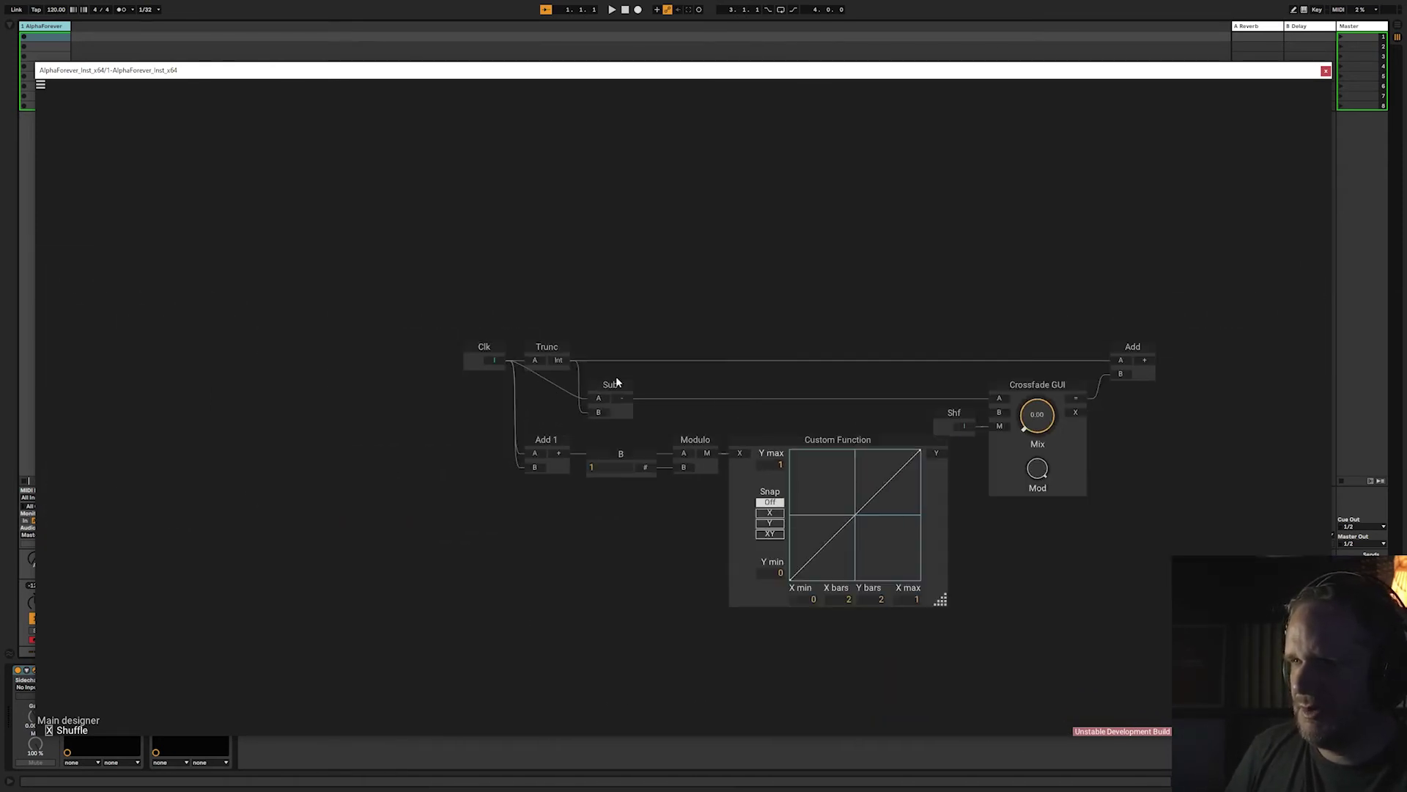
left_click_drag(332, 295, 957, 661)
left_click_drag(820, 440, 640, 439)
left_click(837, 453)
left_click(758, 455)
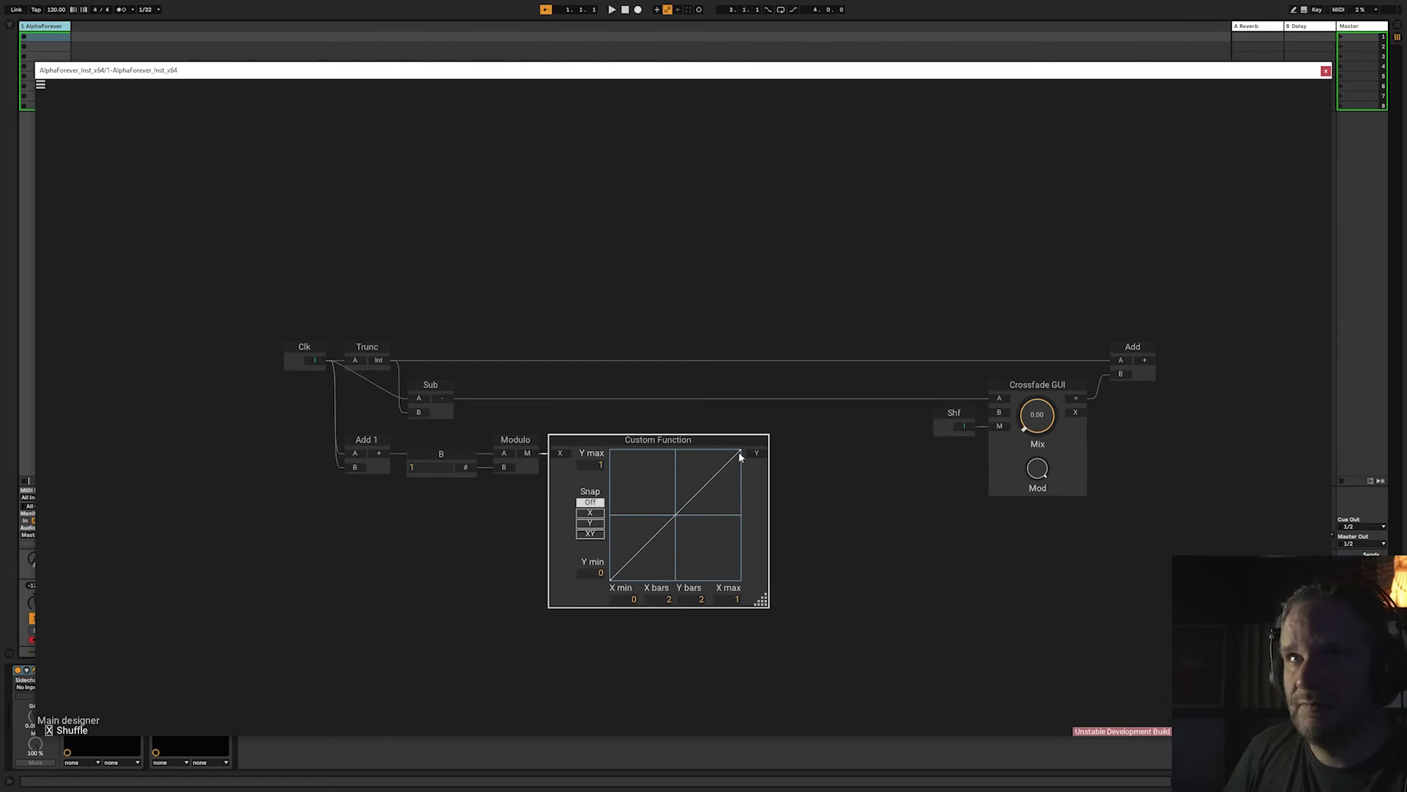
left_click(626, 403)
left_click_drag(568, 390, 585, 328)
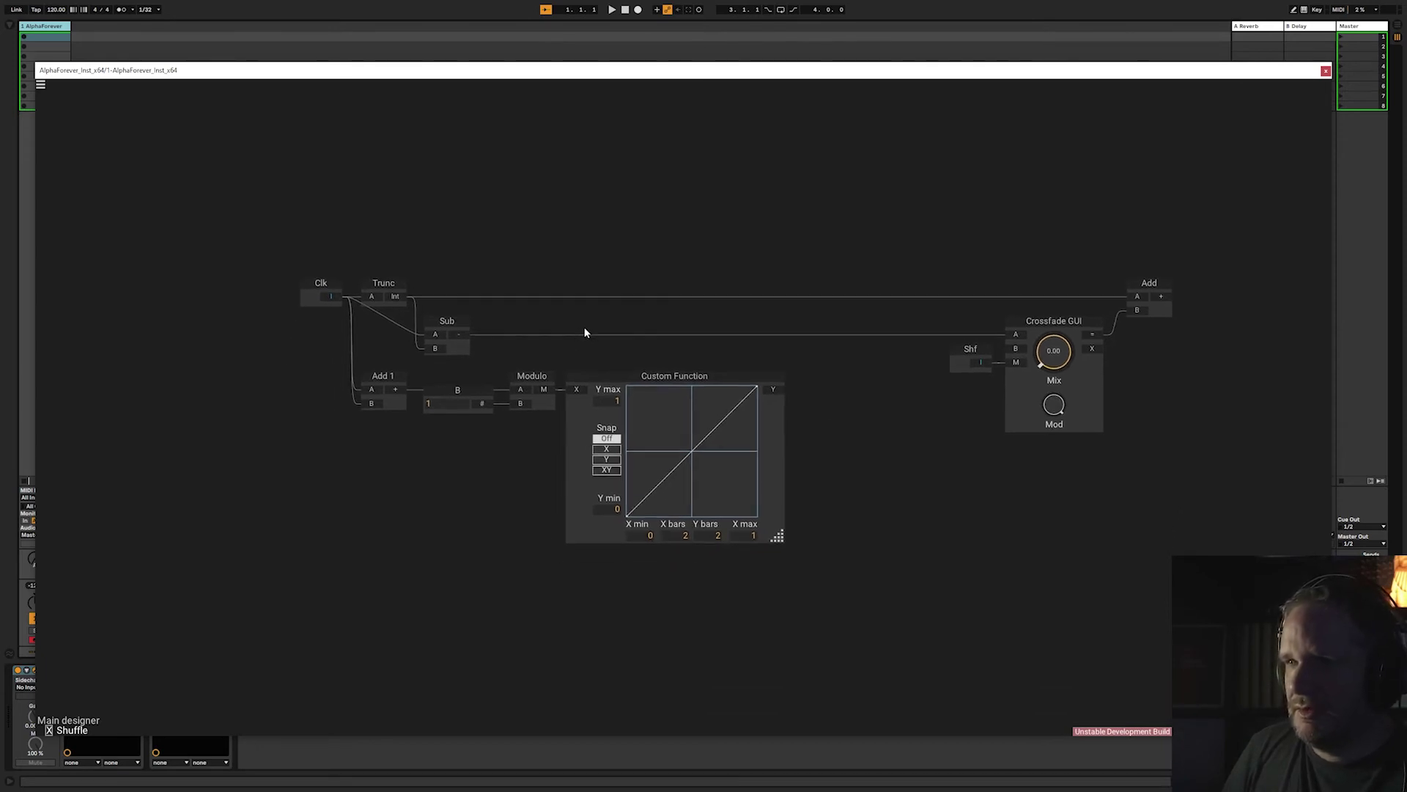
Add a second Modulo below the chain, wire Add 1's output to its A input, and feed its B input a constant of 2
right_click(367, 505)
type("modu")
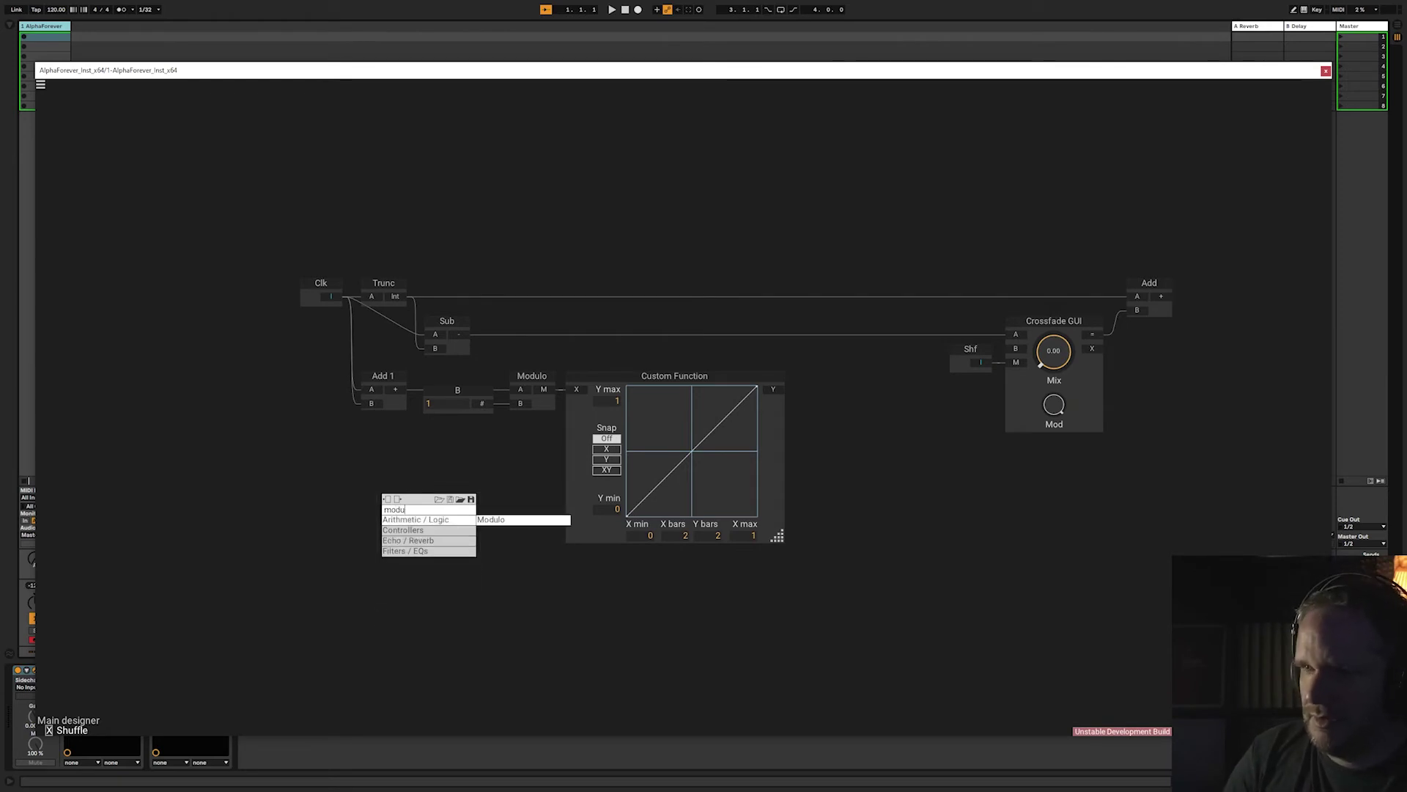
left_click(505, 521)
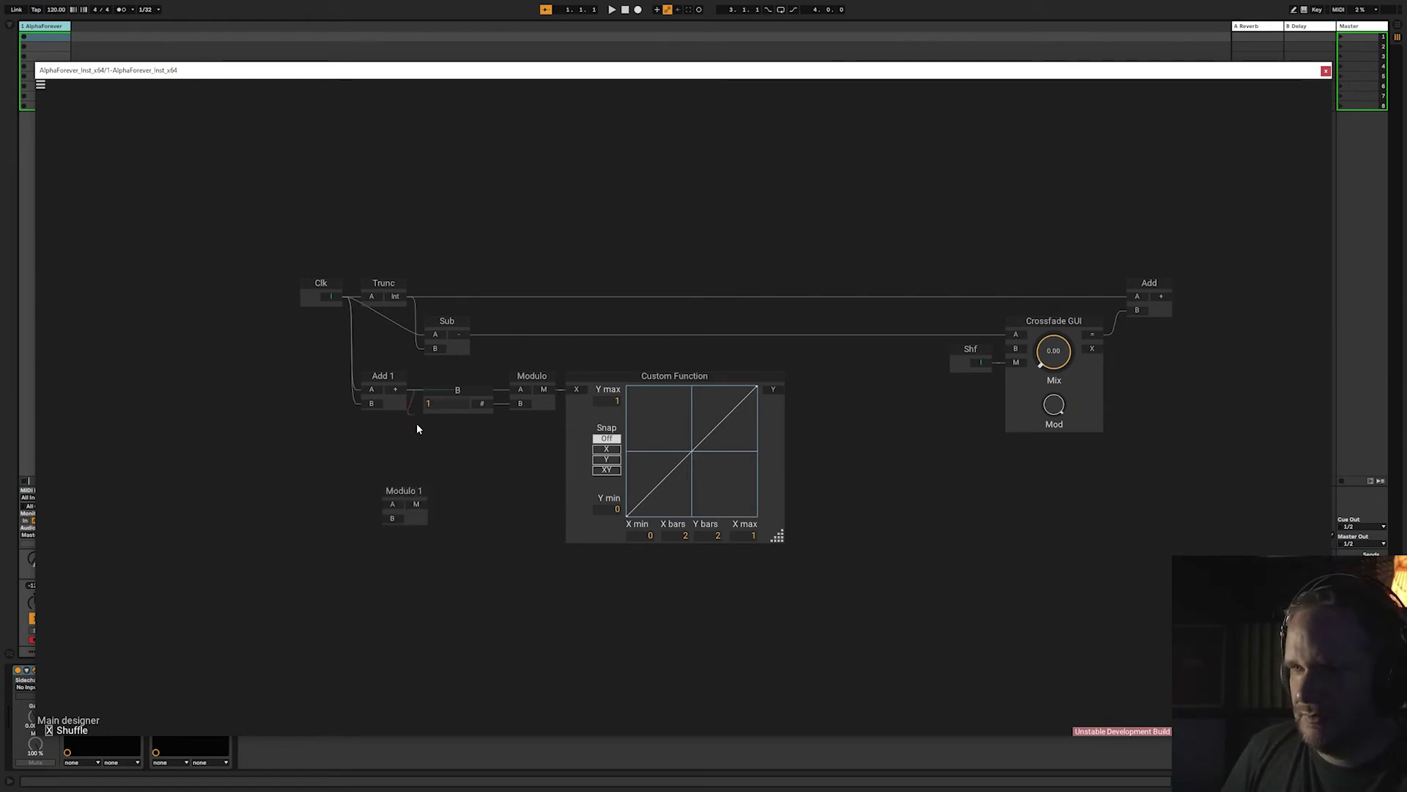
left_click_drag(416, 429, 442, 564)
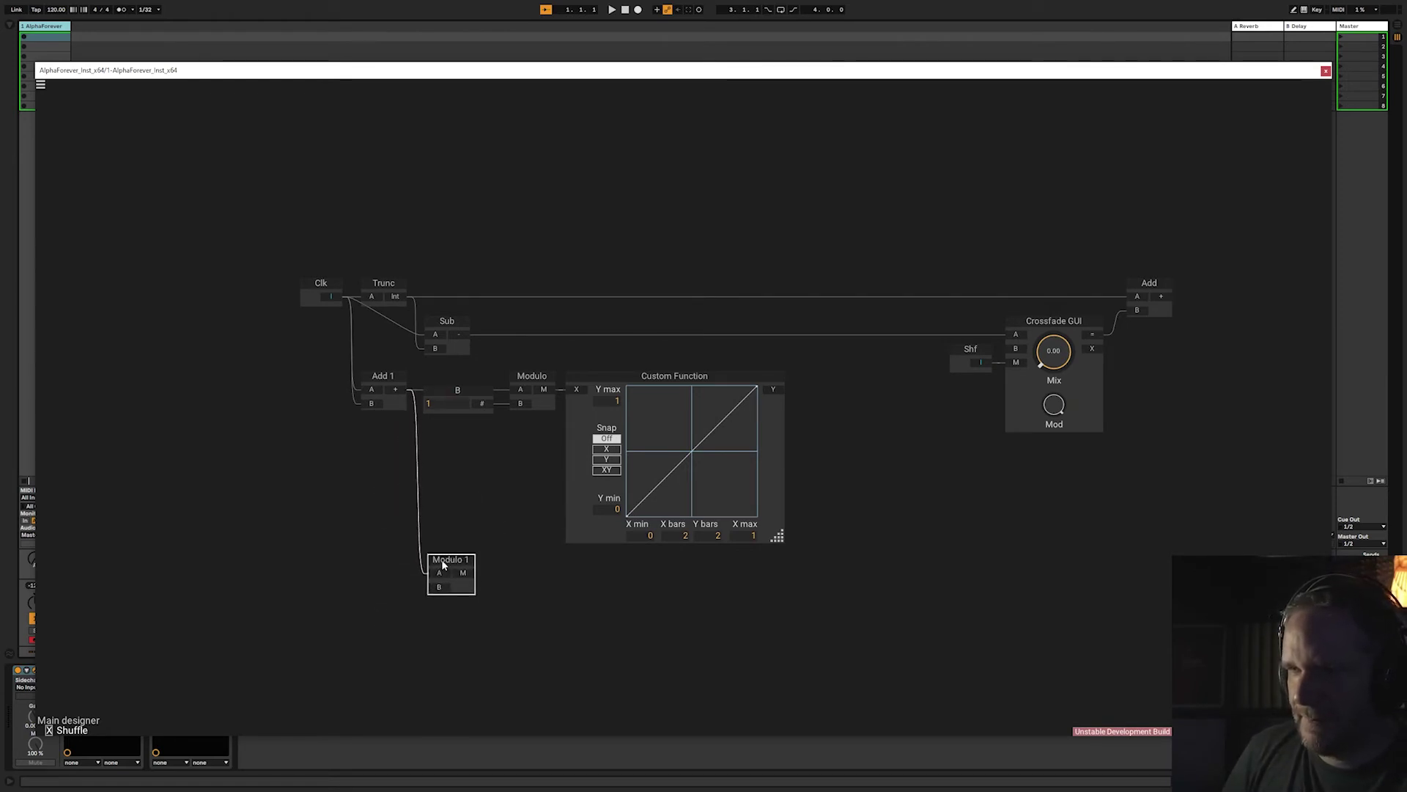
double_click(437, 589)
left_click_drag(355, 585, 407, 459)
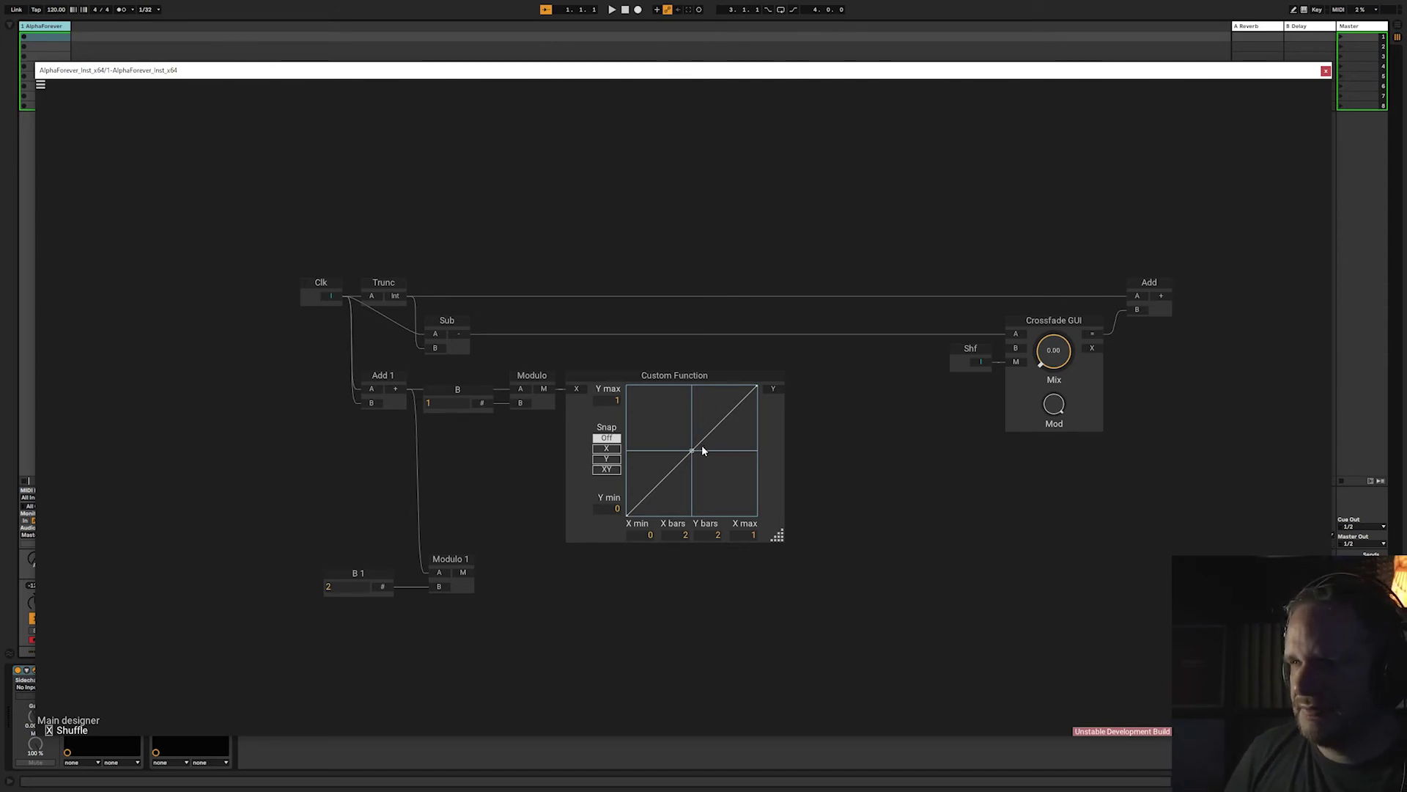
Try pulling the midpoint of the Custom Function curve downward, then undo it
left_click_drag(693, 450, 732, 483)
key("ctrl+z")
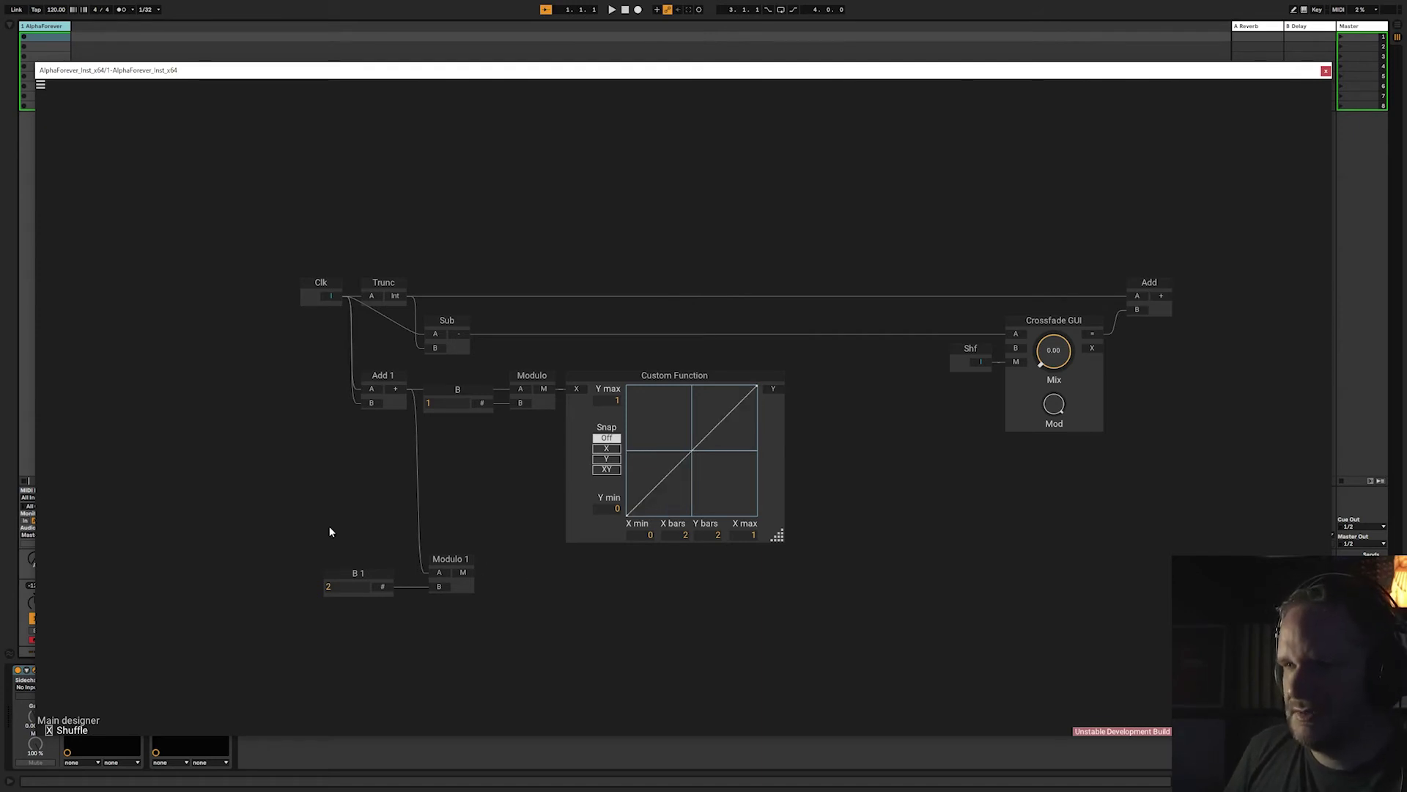
Add a second Trunc below Custom Function, wire Modulo 1's output to it, and right-align it with Custom Function
right_click(655, 583)
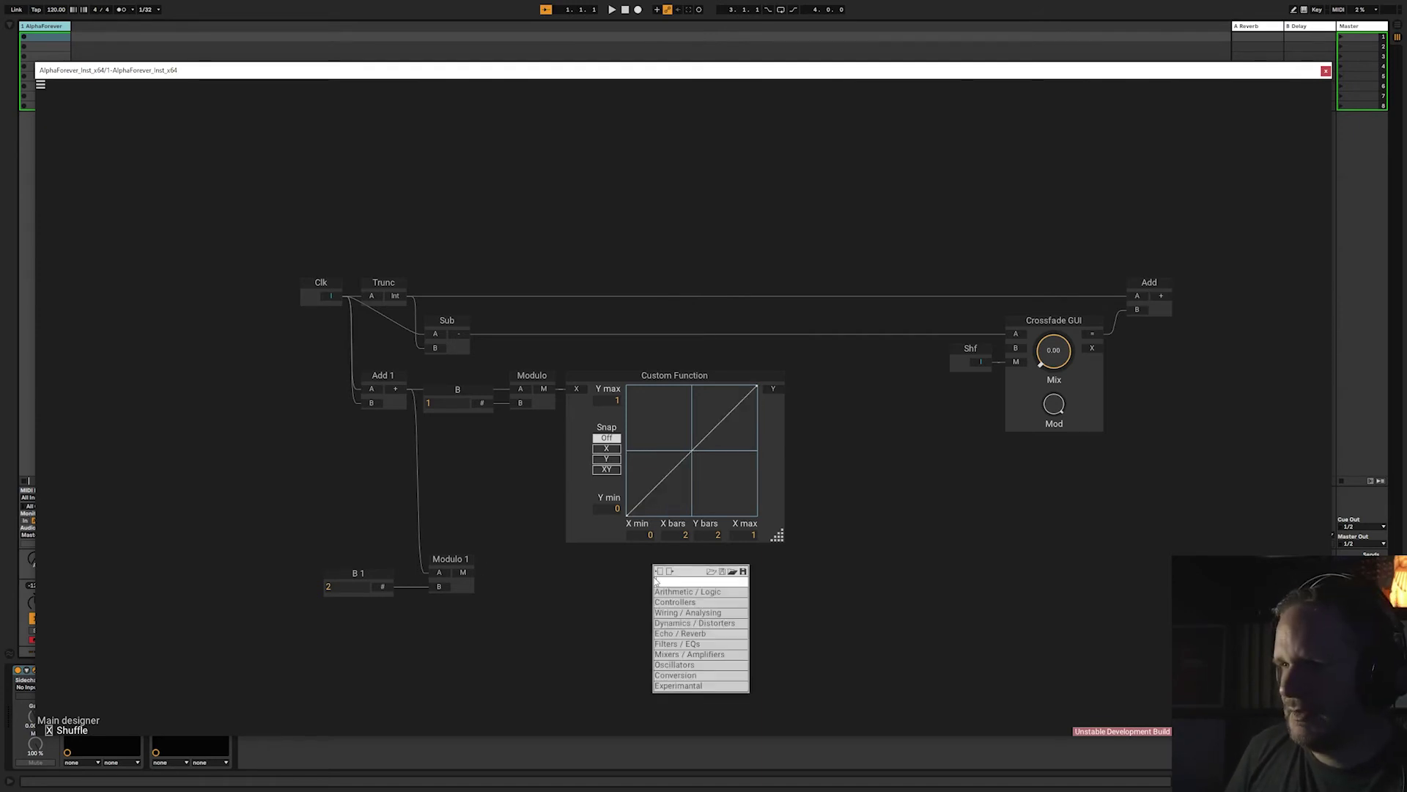
type("tru")
left_click(781, 593)
left_click_drag(468, 574, 673, 563)
left_click(772, 495, "shift")
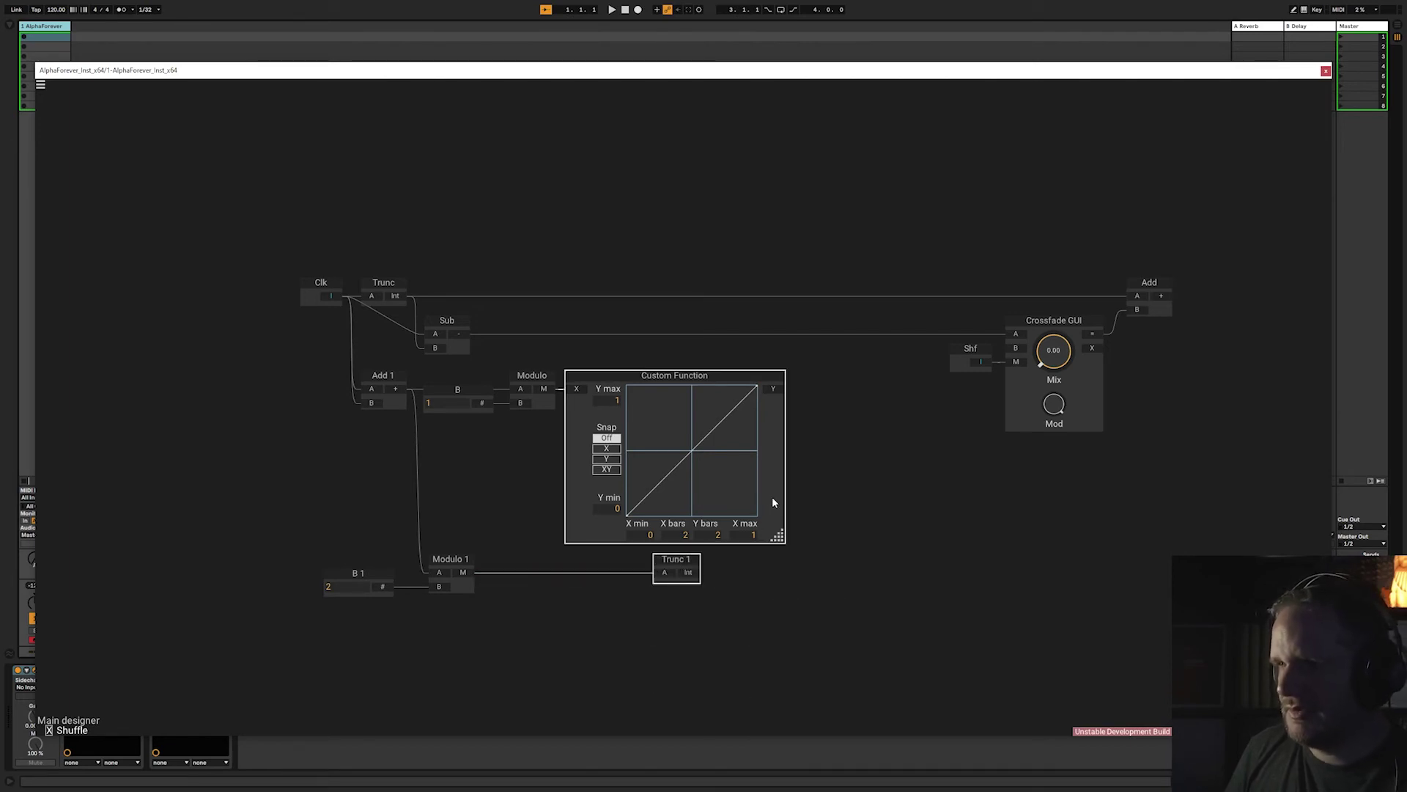
key("shift+Right")
Add an Add module after Custom Function, wiring Custom Function's Y to its A input and Trunc 1's output to its B input
right_click(819, 414)
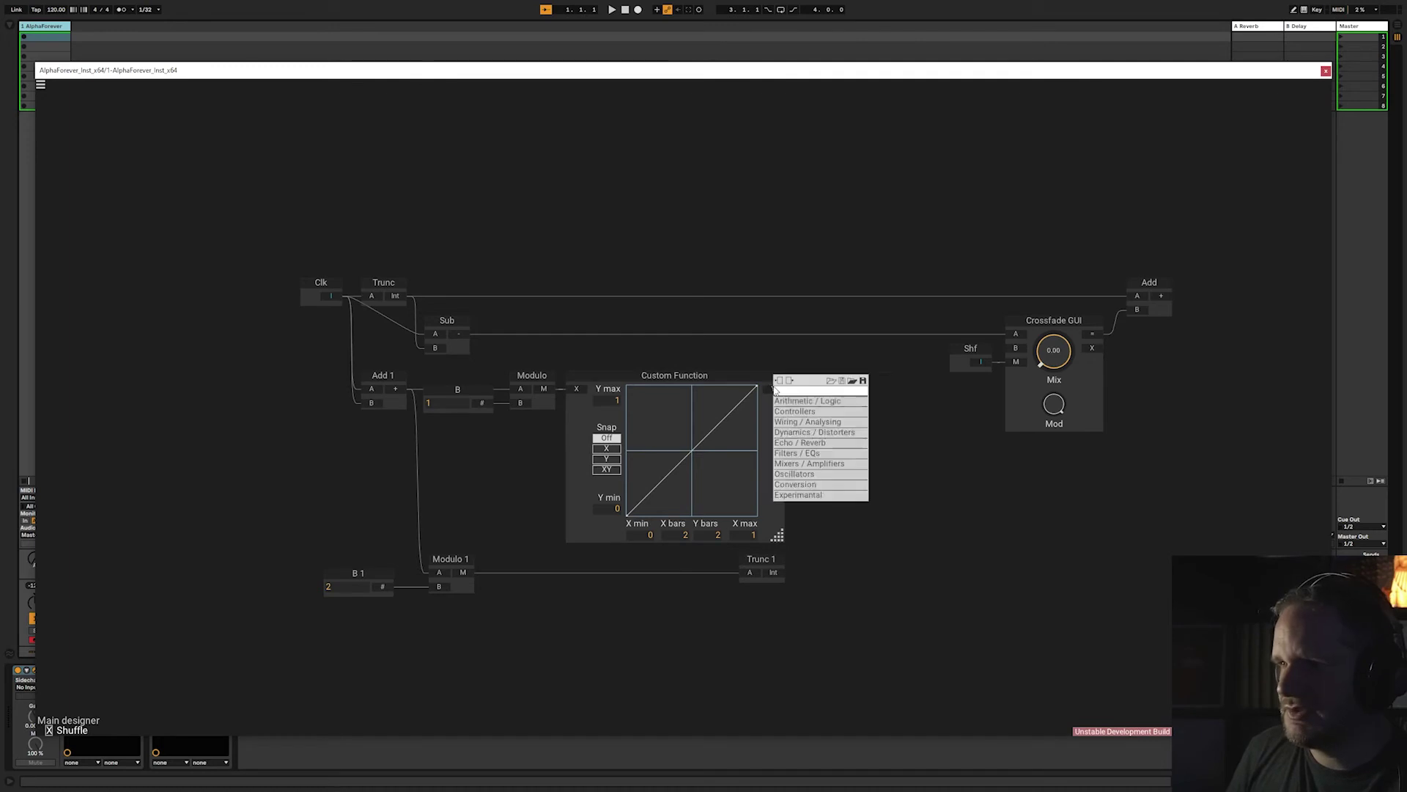
type("add")
left_click(870, 402)
left_click_drag(864, 377, 801, 494)
left_click_drag(782, 571, 783, 571)
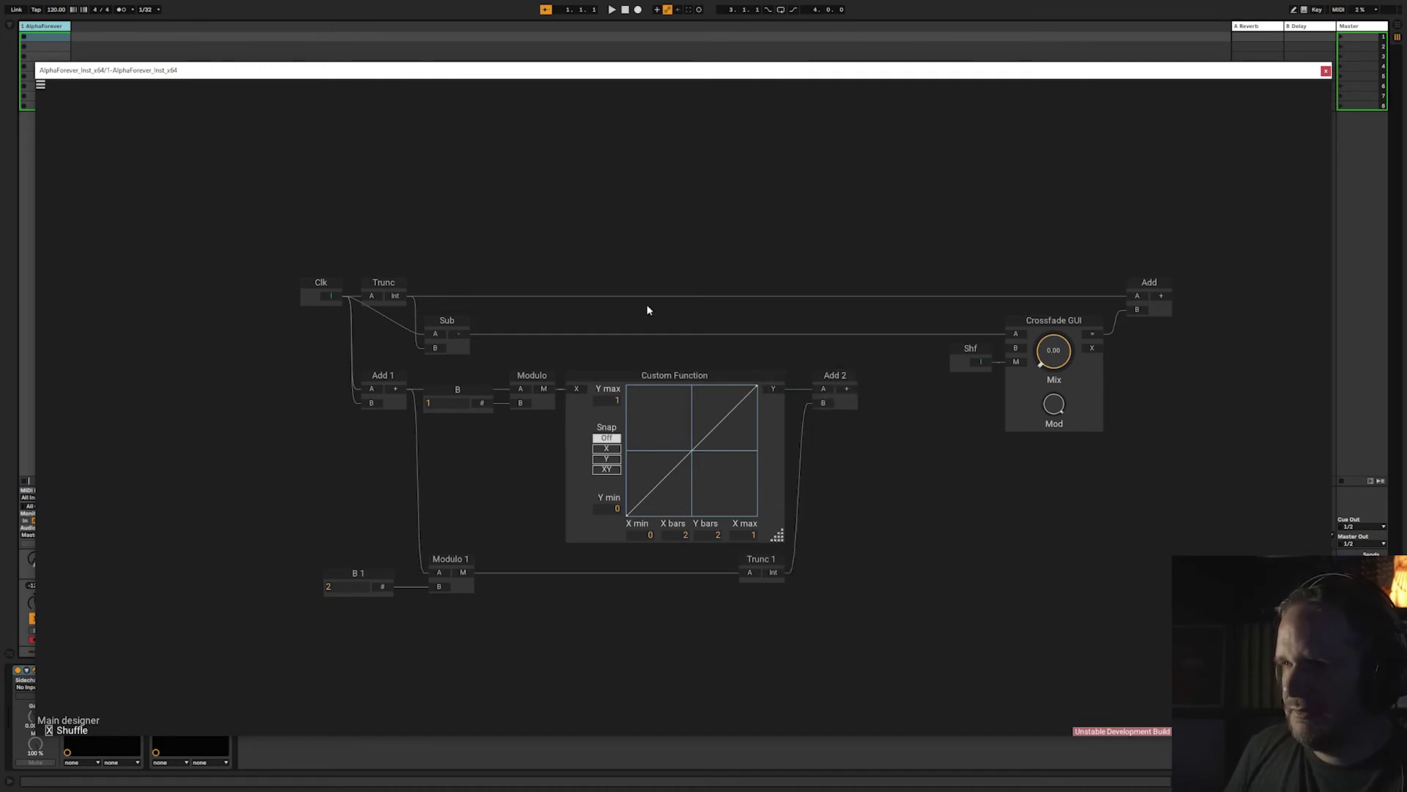
Add a Mul module beside Add 2 with Add 2's output wired to its A input
left_click_drag(852, 428, 727, 445)
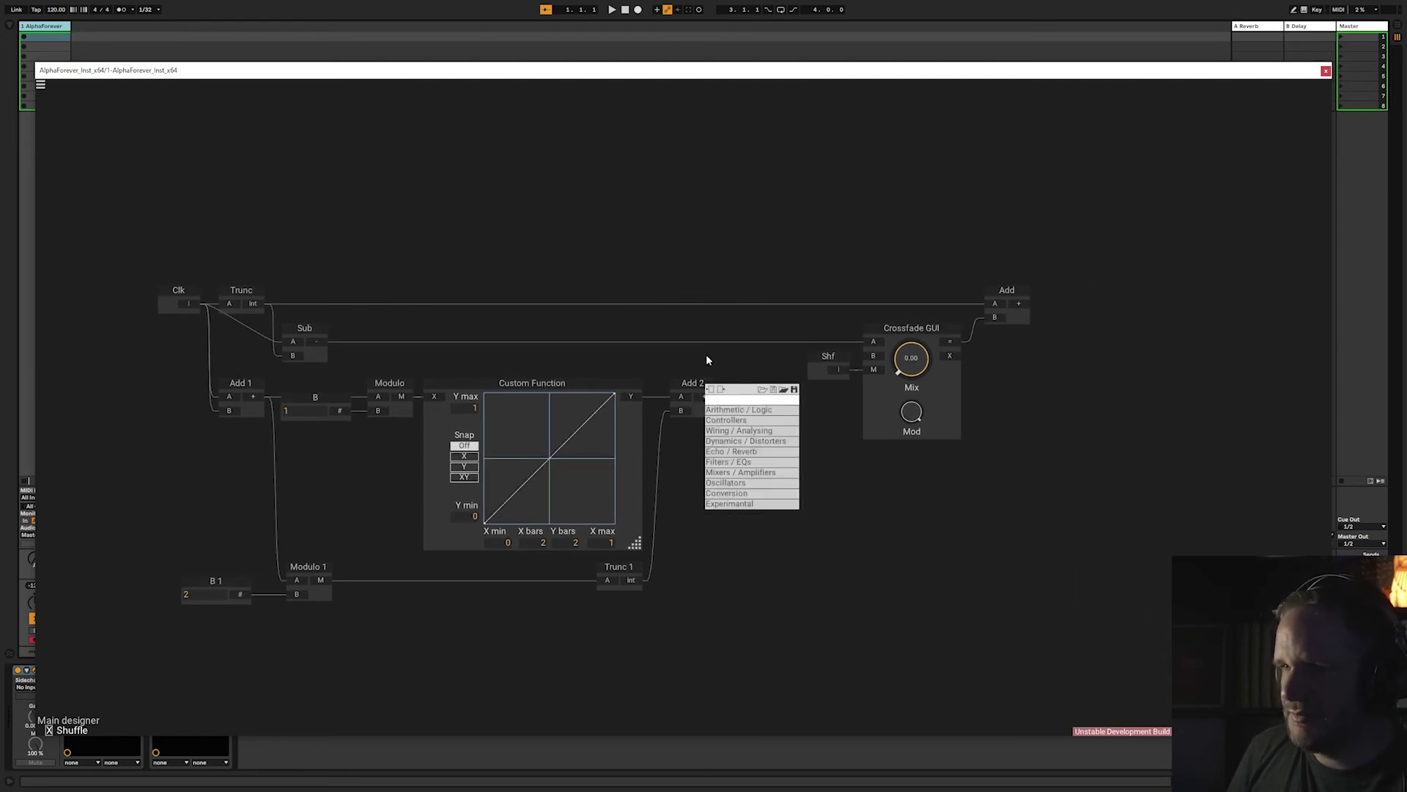
left_click(196, 292)
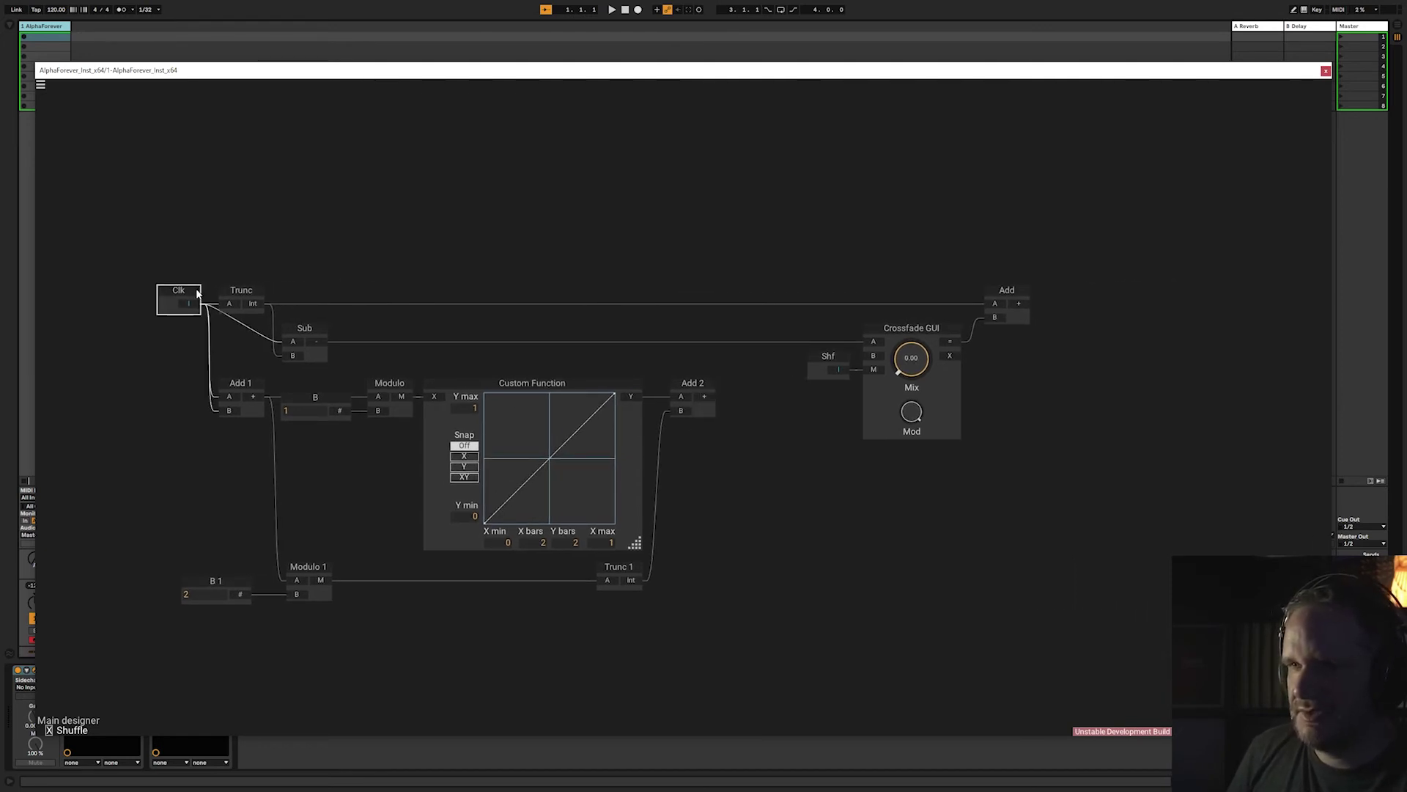
left_click(236, 384)
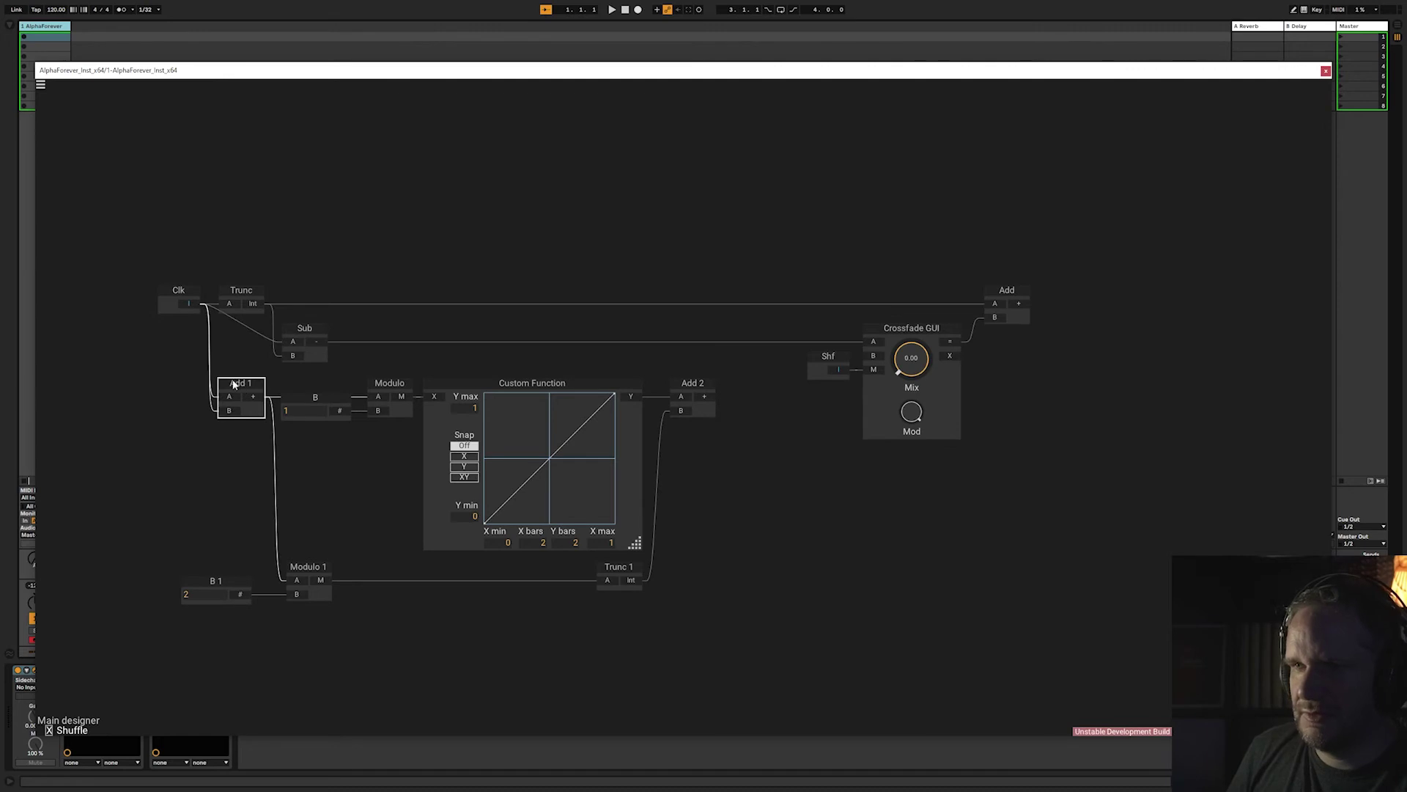
right_click(706, 384)
type("mu")
left_click(831, 412)
left_click_drag(809, 384, 785, 384)
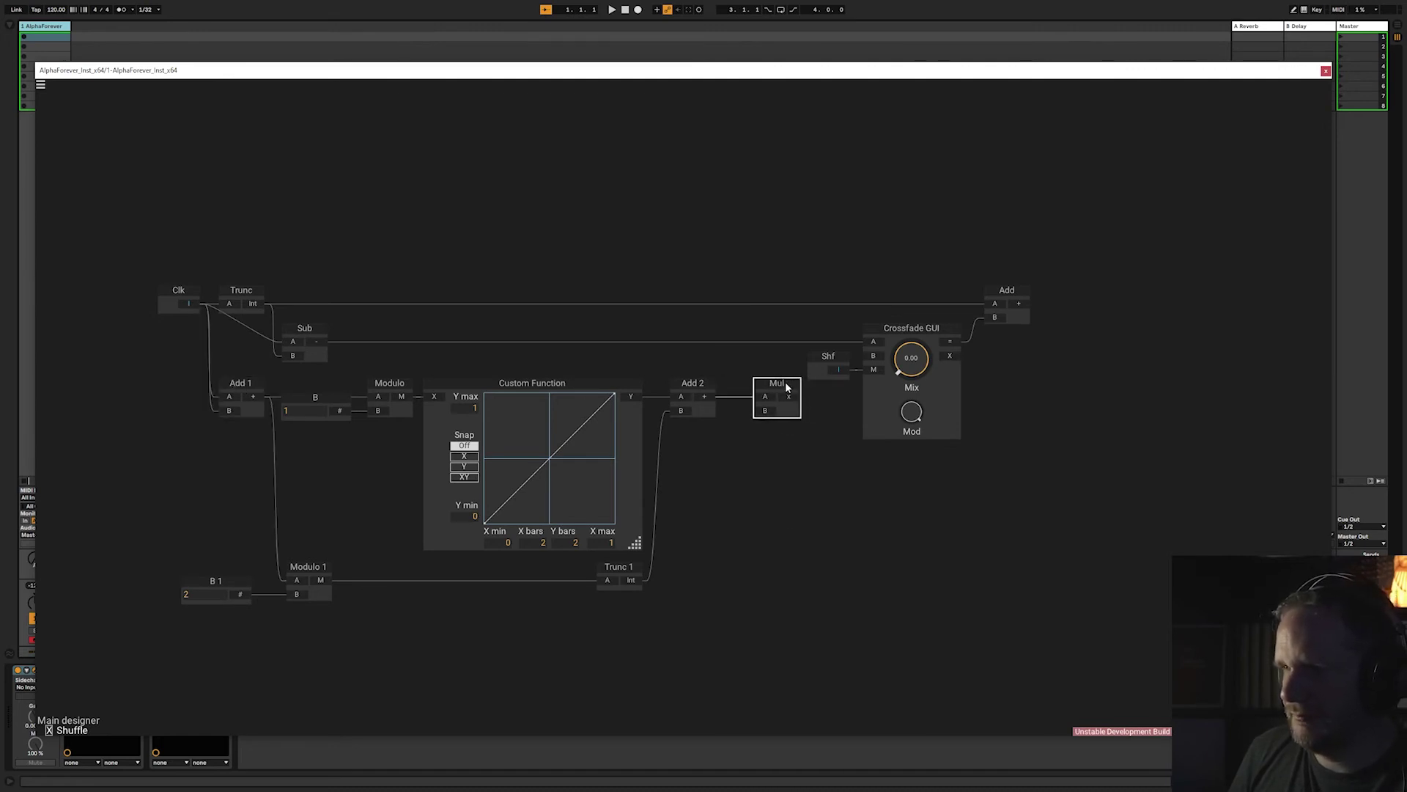
Create a constant for Mul's B input, place it below Add 2, and set its value to 0.5
double_click(764, 411)
left_click_drag(700, 399, 712, 439)
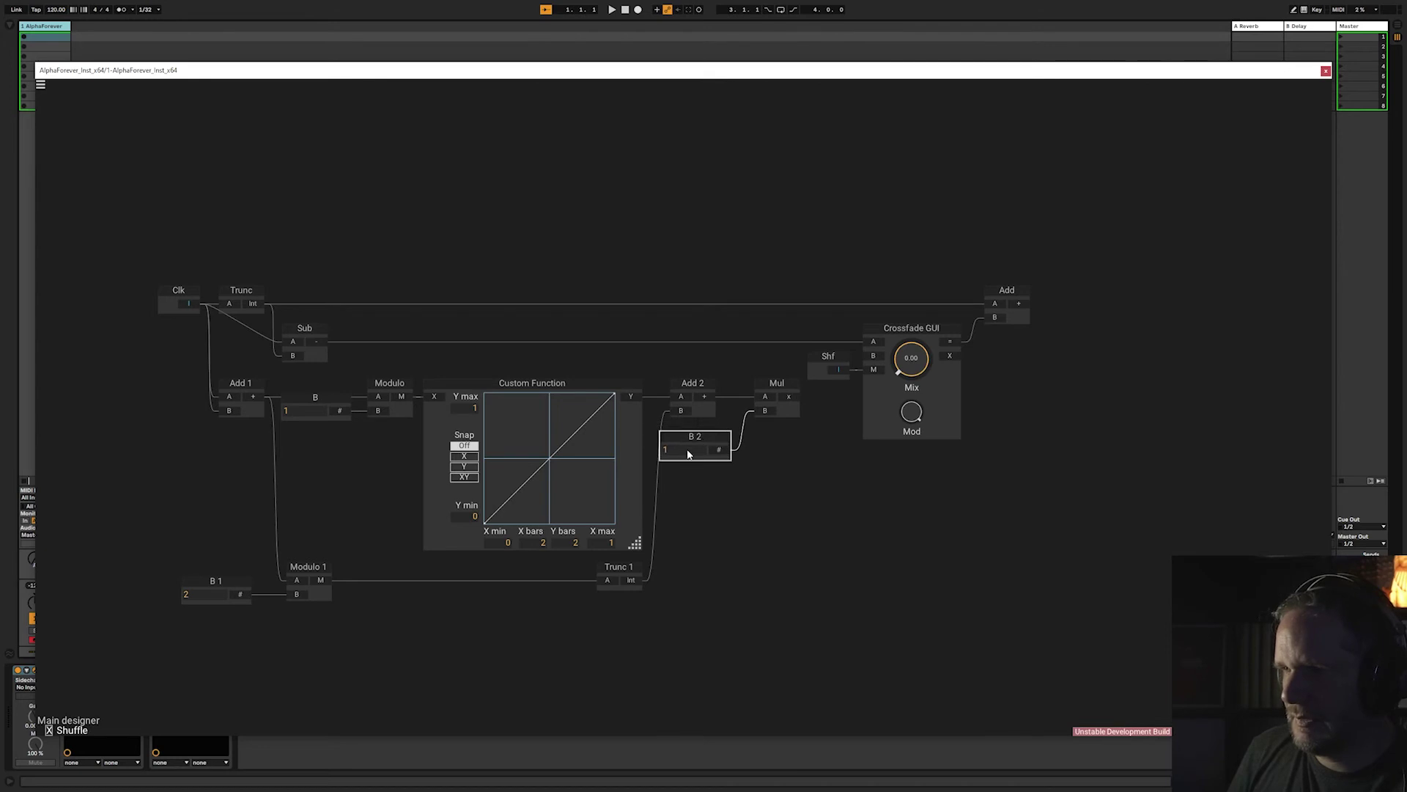
double_click(683, 449)
type("0.5")
key("Return")
Widen the gap before Mul by moving everything from Clk through Add 2 farther away from it
scroll(709, 553, "down", 3)
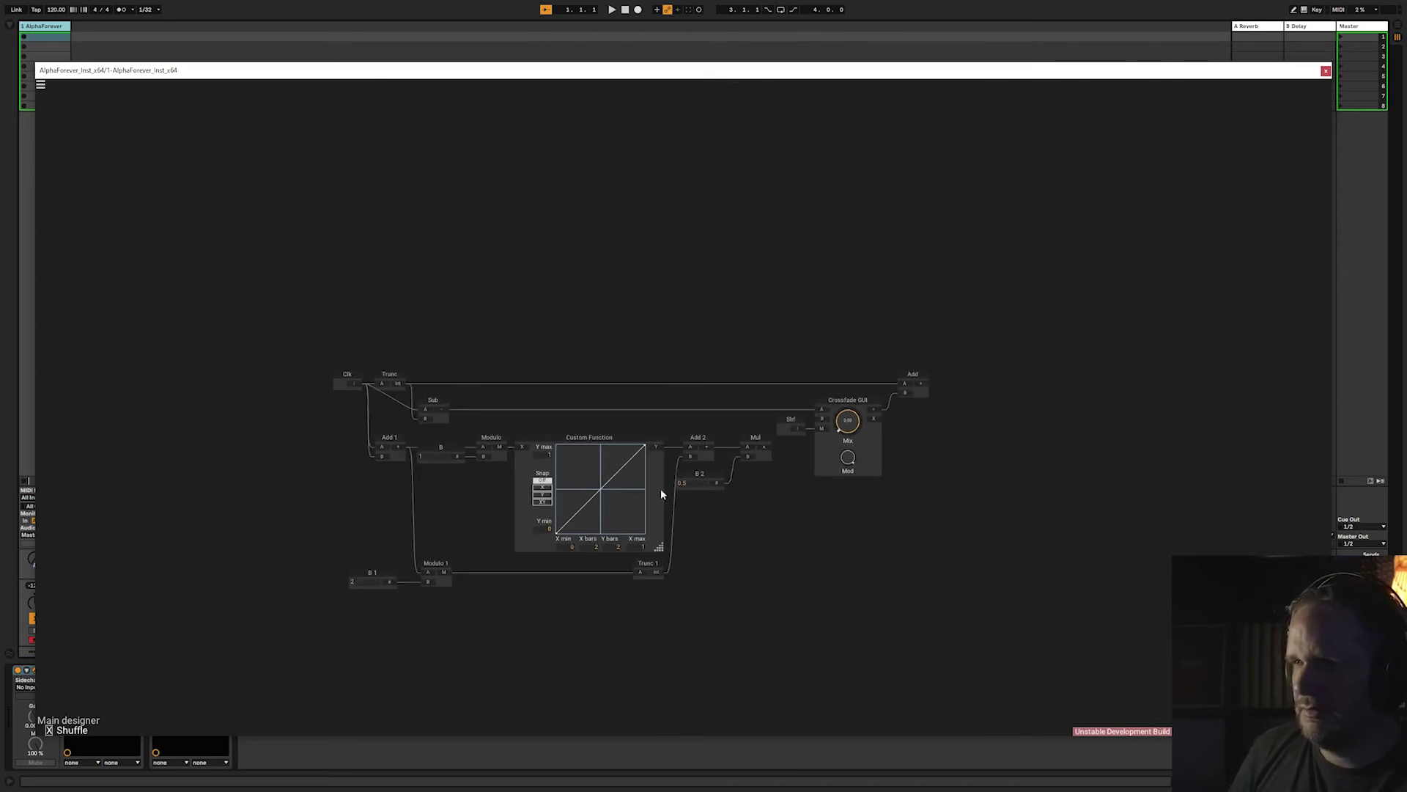
left_click_drag(204, 335, 725, 663)
left_click(713, 476, "shift")
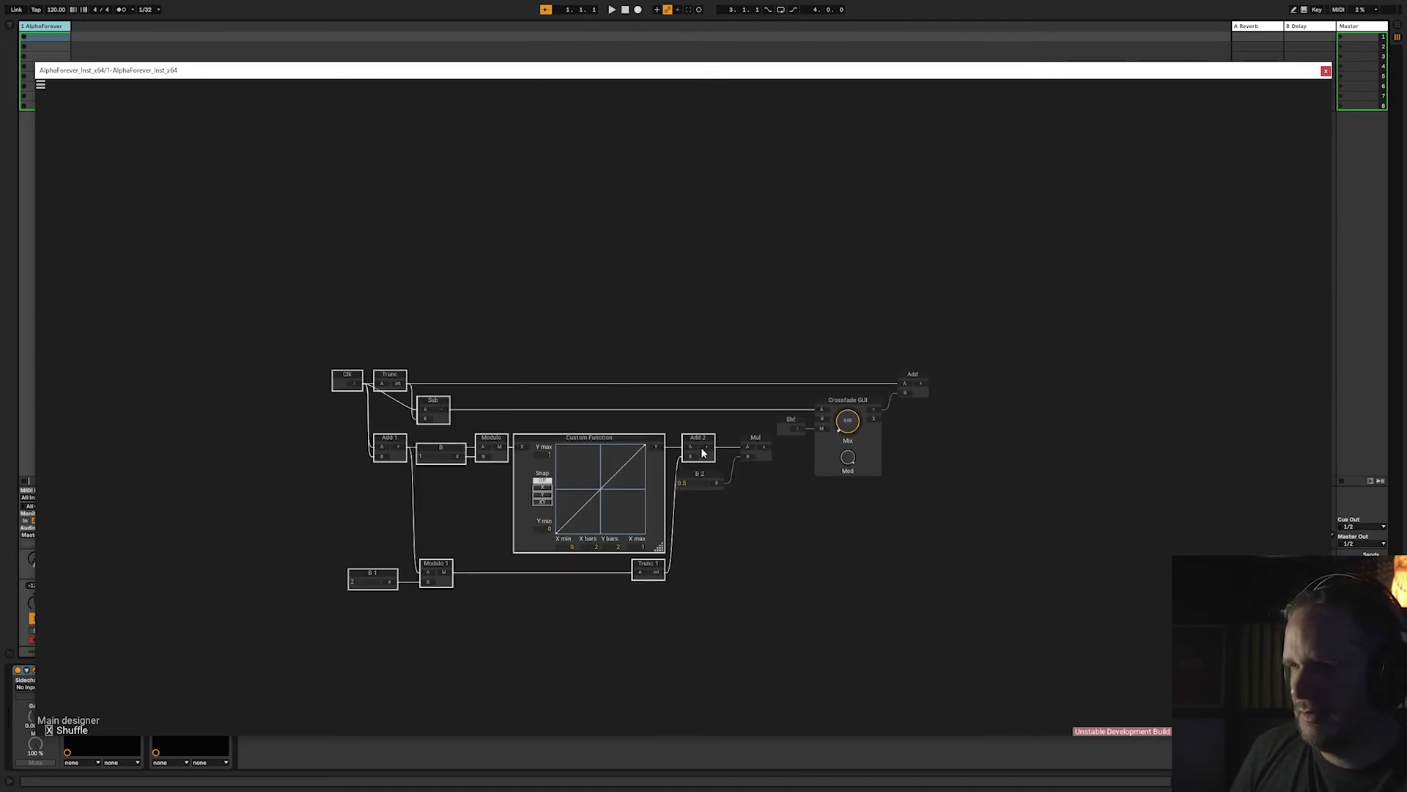
left_click_drag(697, 440, 641, 440)
Fit the 0.5 constant in line between Add 2 and Mul, and move Mul closer to Add 2
left_click(721, 487)
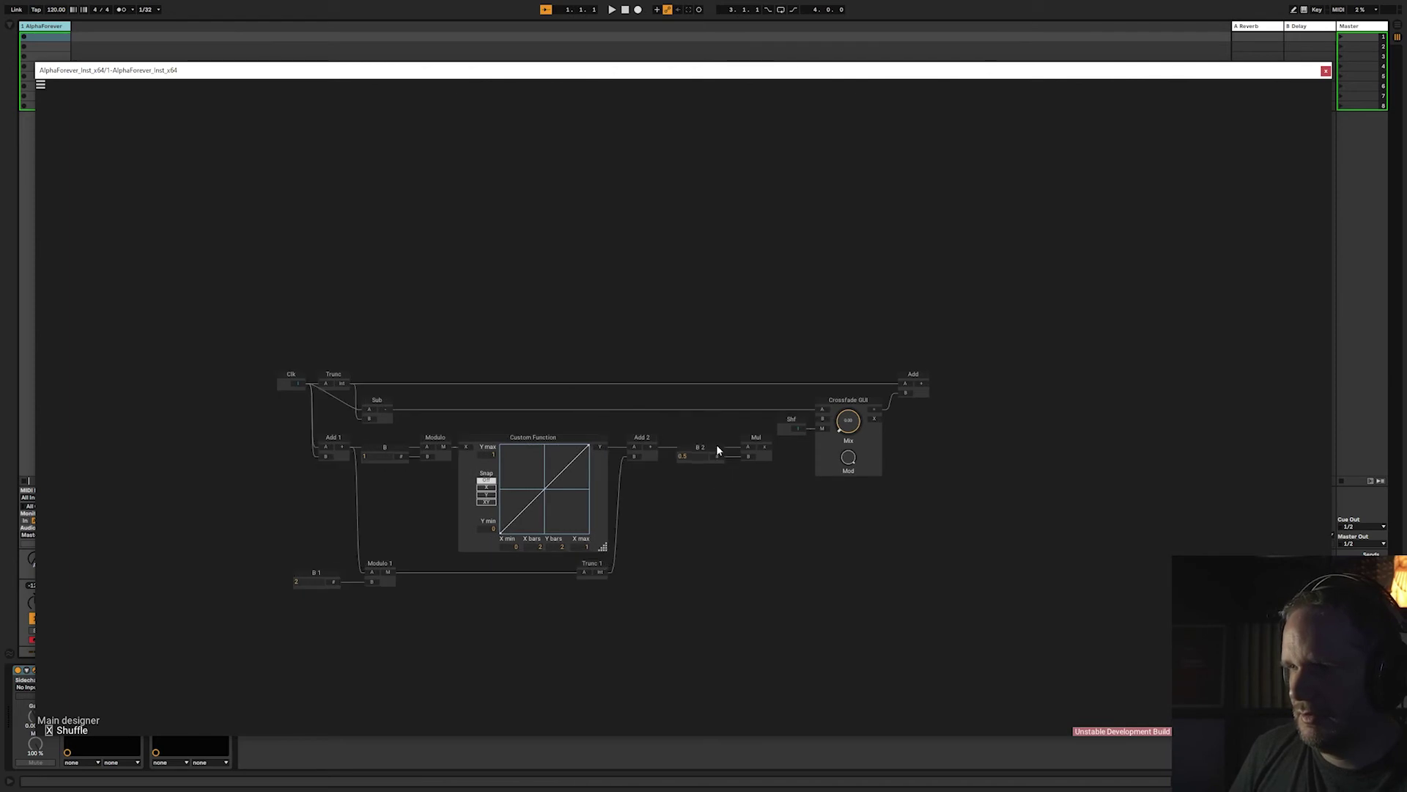
left_click_drag(759, 445, 748, 445)
left_click(775, 470)
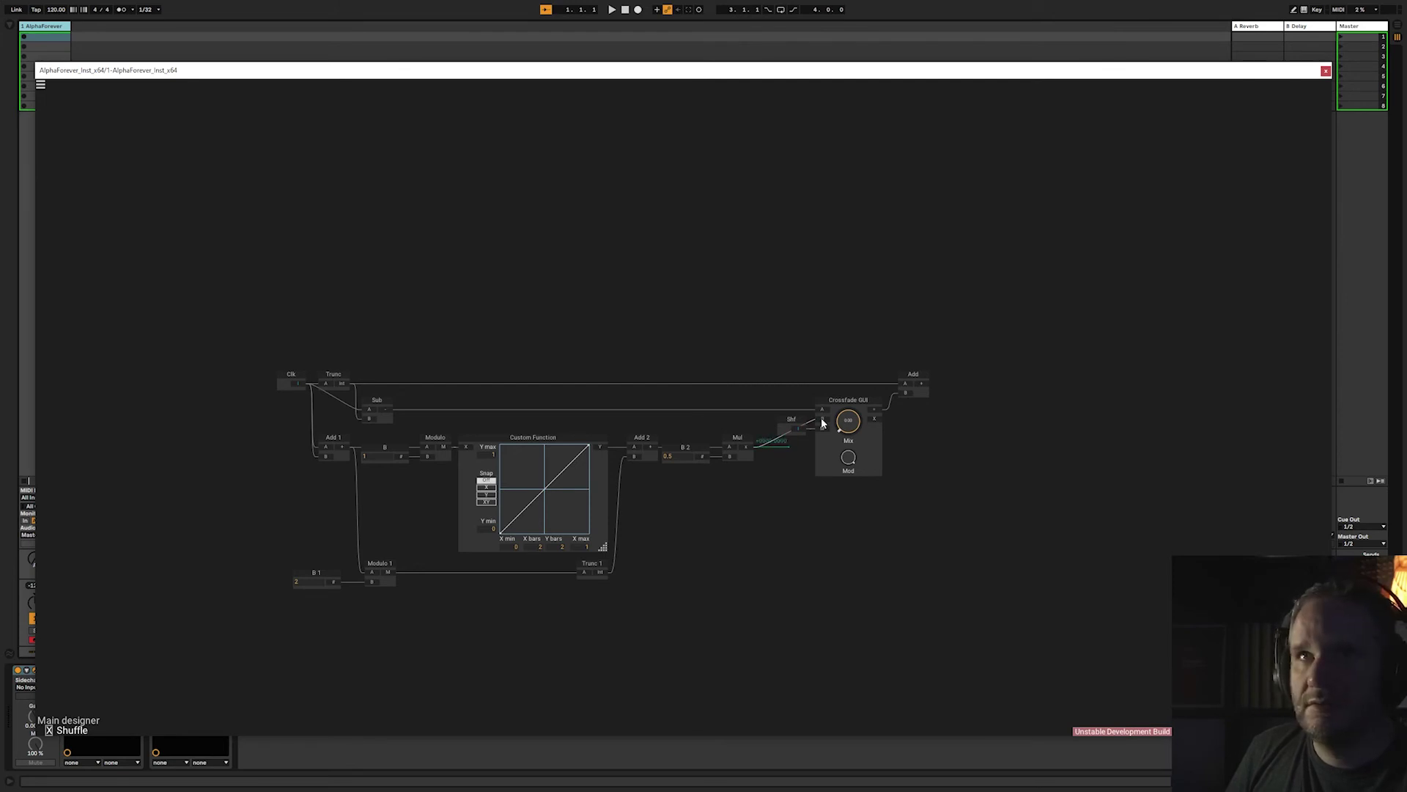
Wire Mul's output to Crossfade GUI's B input, and tidy the layout with Shf below Mul and the other modules closer to Crossfade GUI
left_click(821, 423)
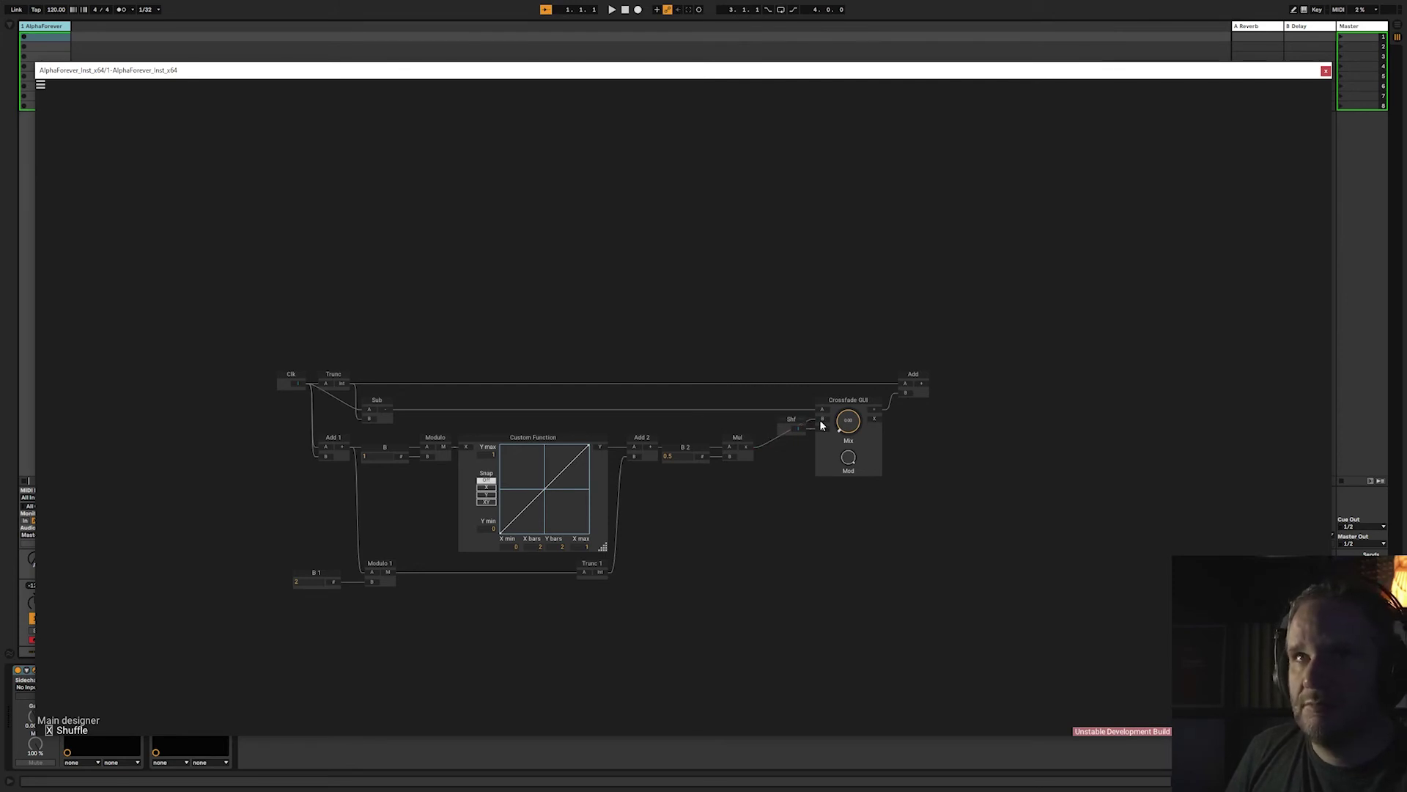
left_click_drag(797, 436, 790, 498)
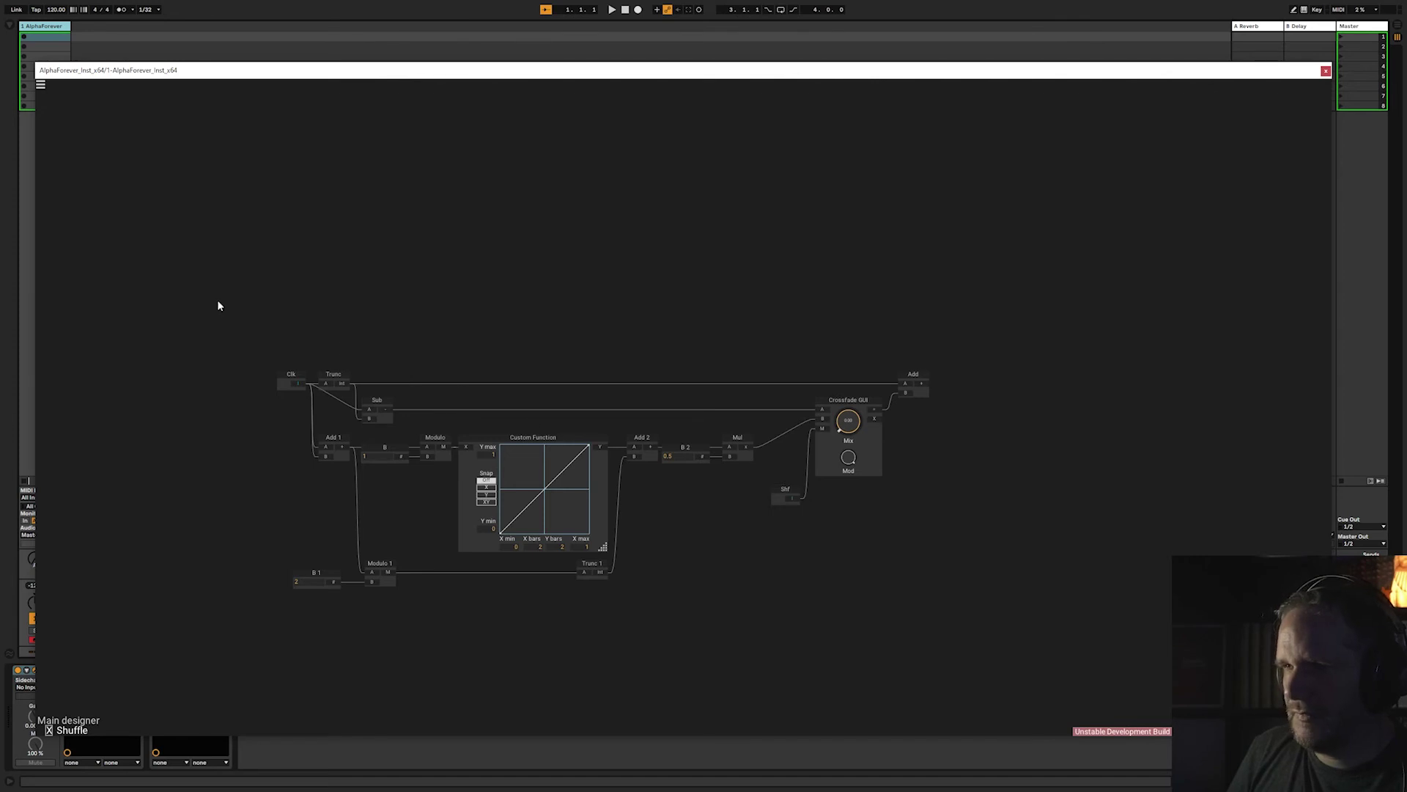
left_click_drag(205, 301, 787, 648)
left_click_drag(737, 446, 782, 447)
left_click(824, 531)
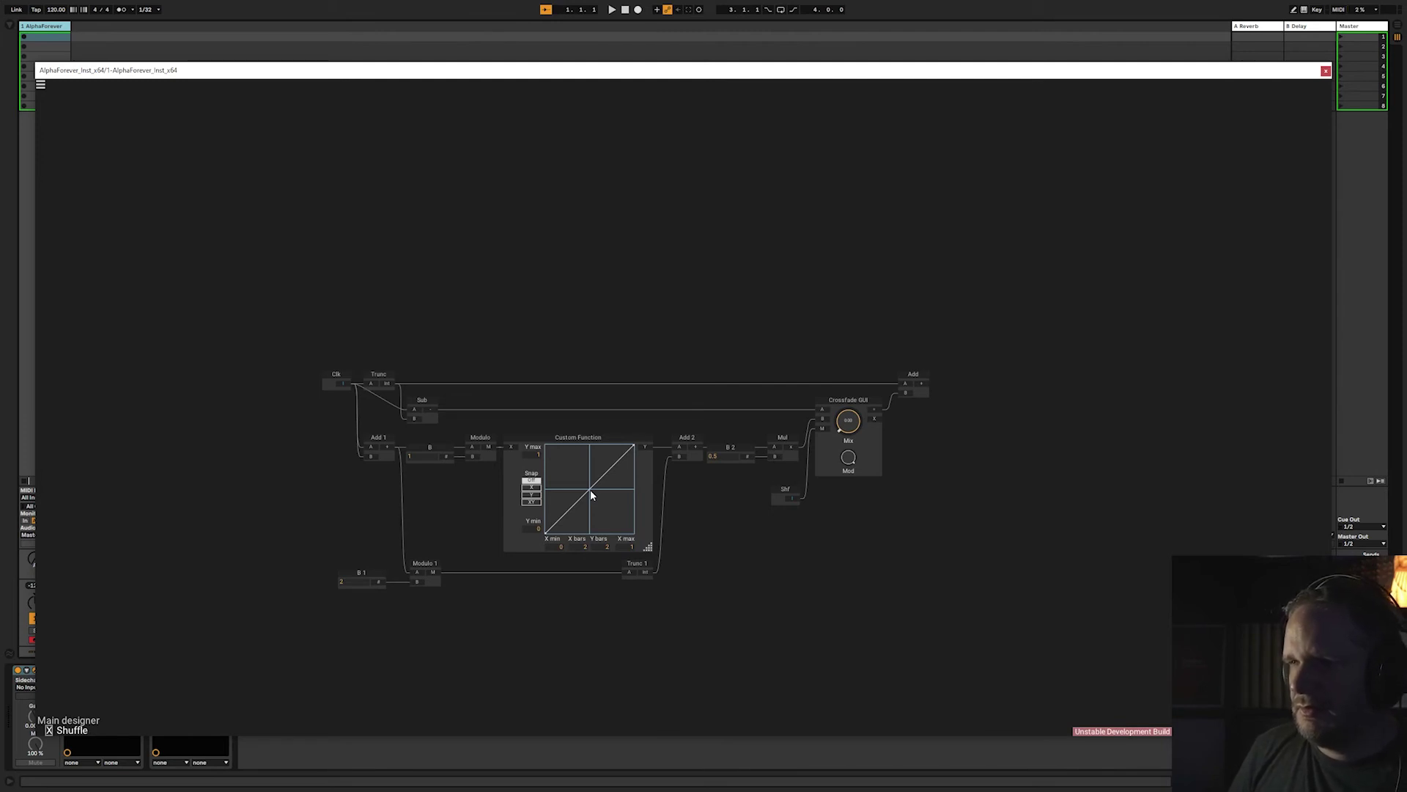
Bend the Custom Function's diagonal into a curve that rises slowly and steepens toward the end, and return to the main patch
mouse_move(590, 491)
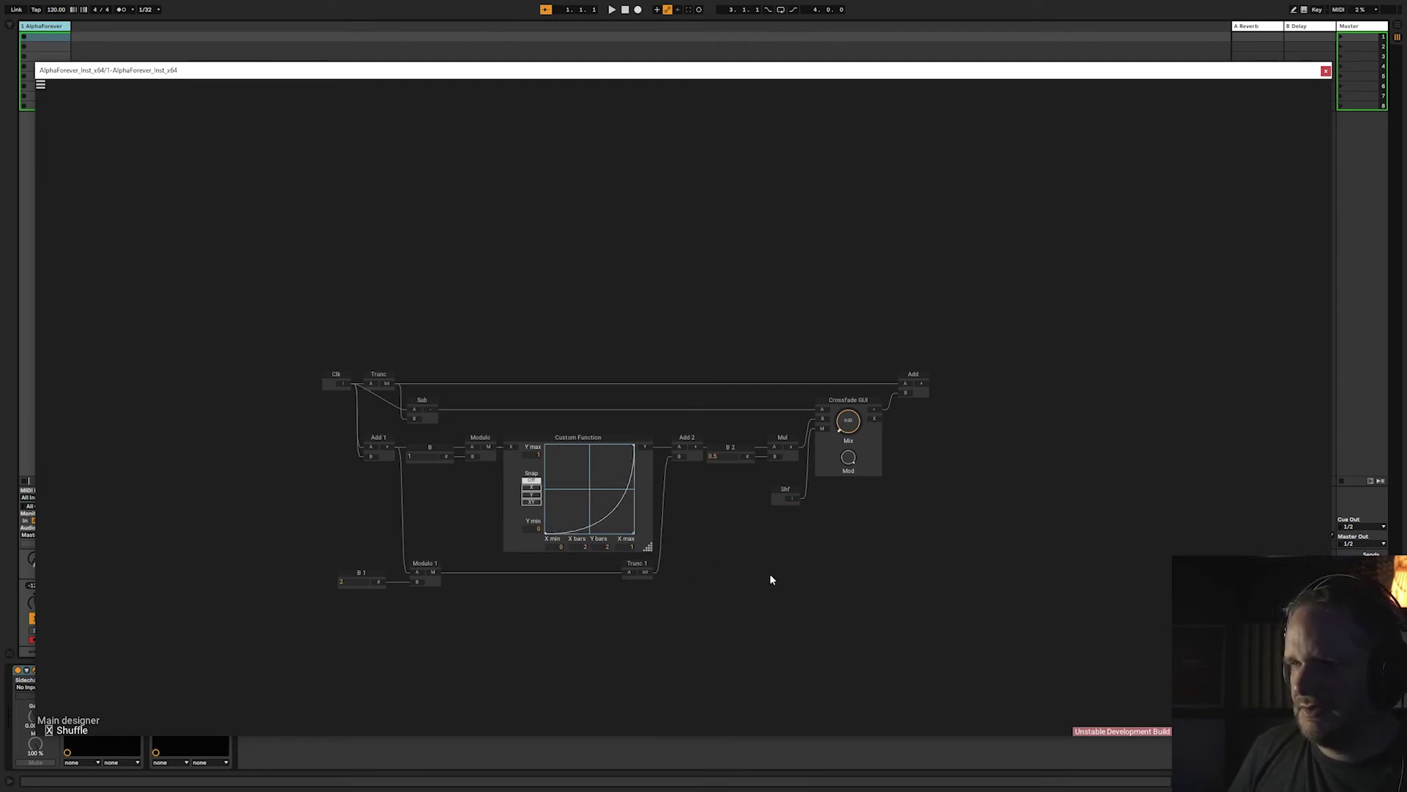
key("Escape")
left_click_drag(677, 405, 670, 465)
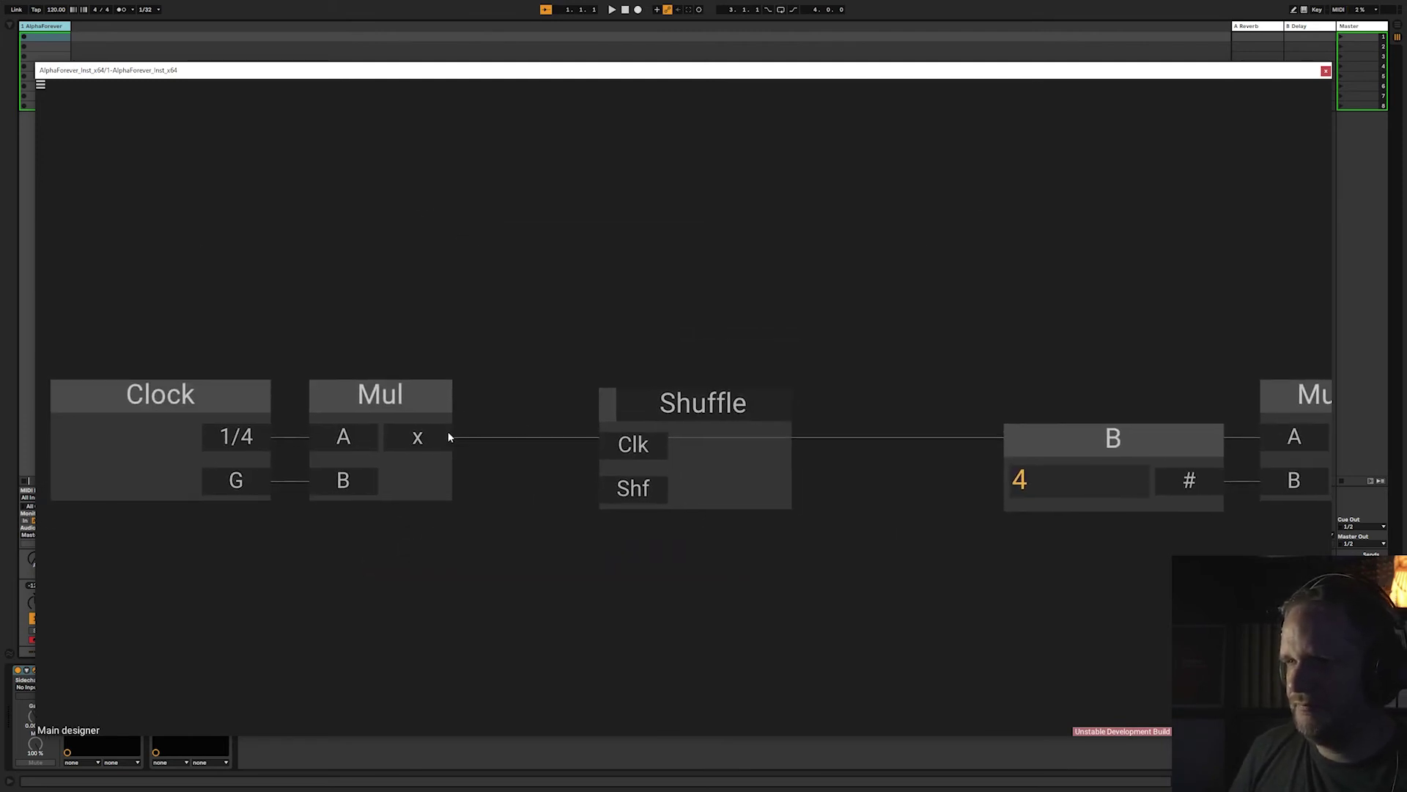
scroll(842, 465, "down", 3)
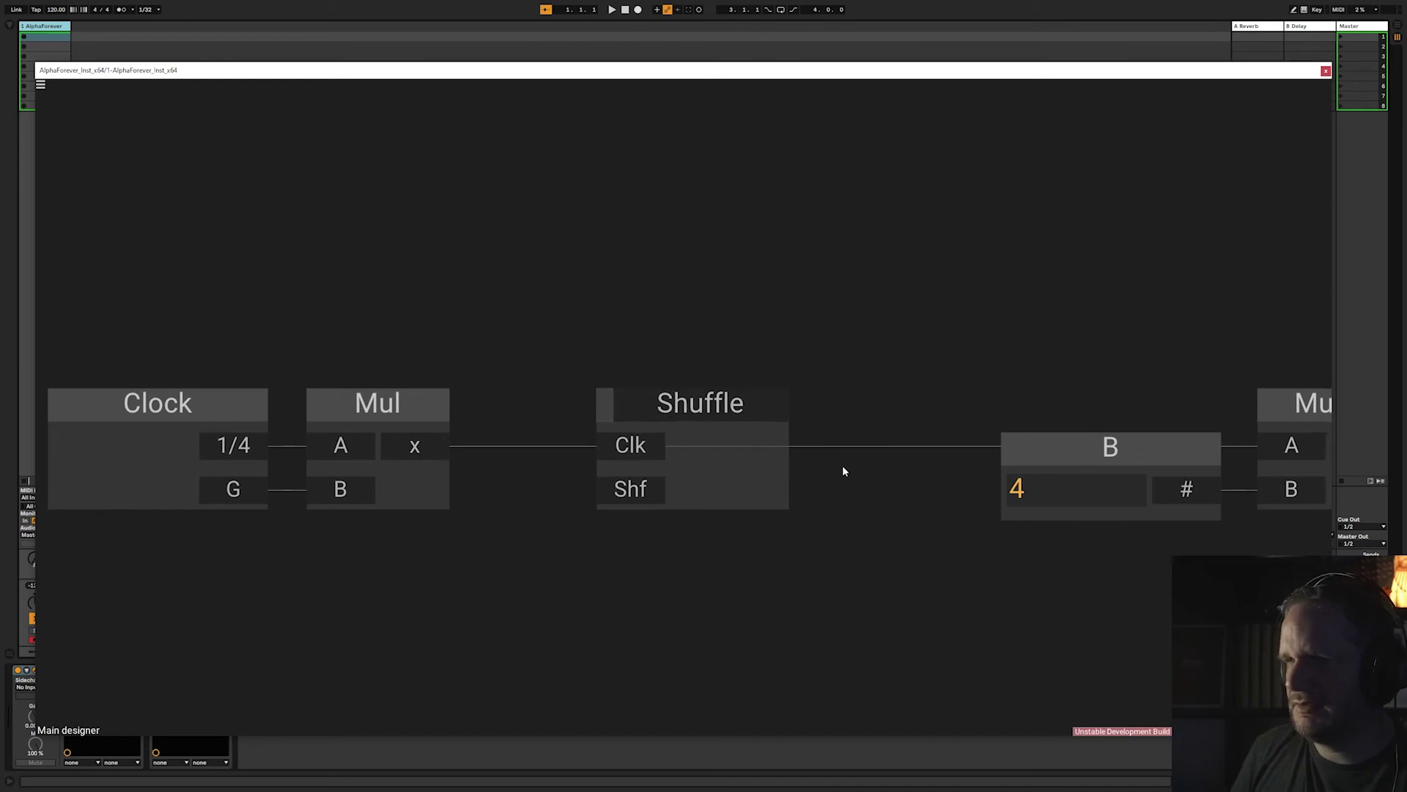
Inside Shuffle, create an output wired from the final Add module, name it _Clk, and return to the main patch
double_click(771, 470)
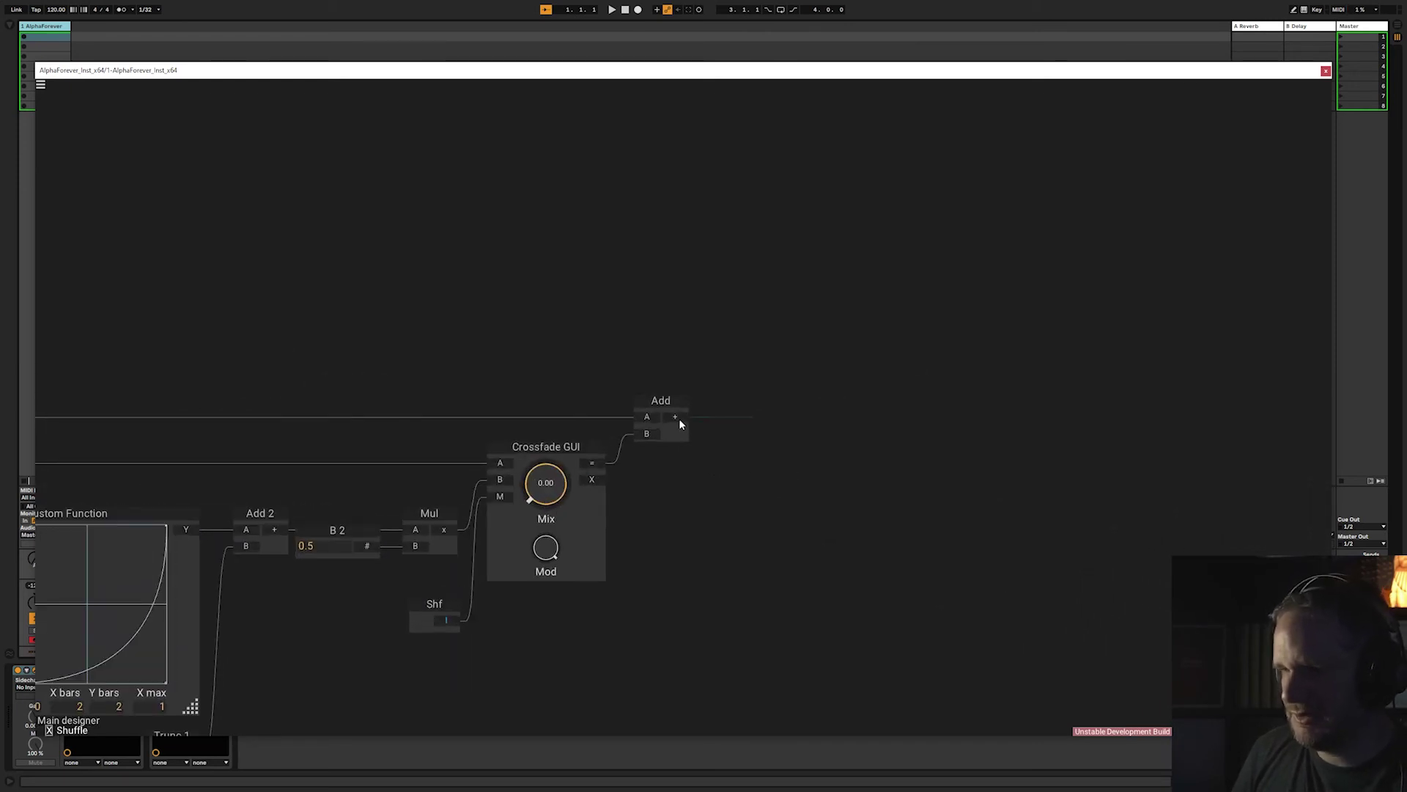
left_click_drag(678, 417, 742, 414)
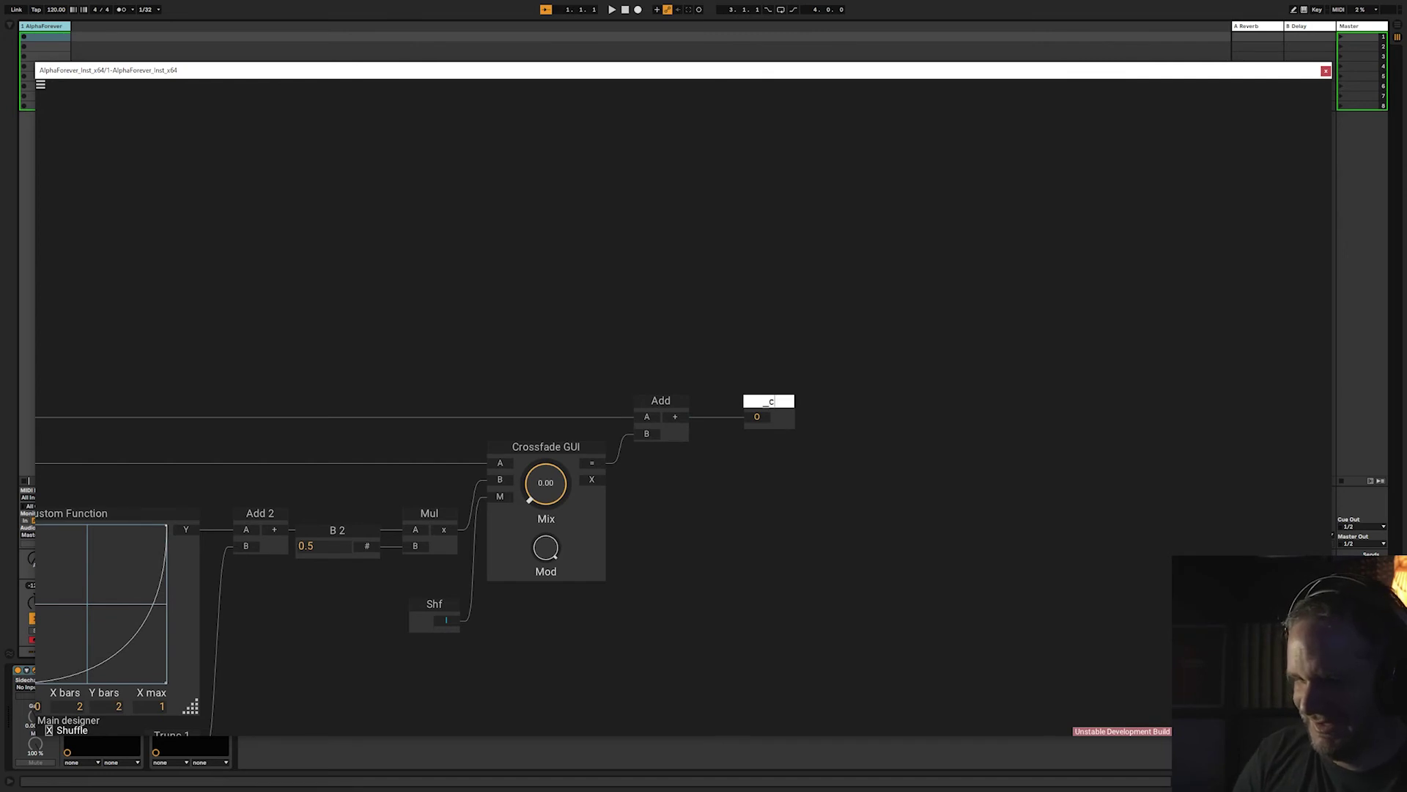
type("_Clk")
key("Return")
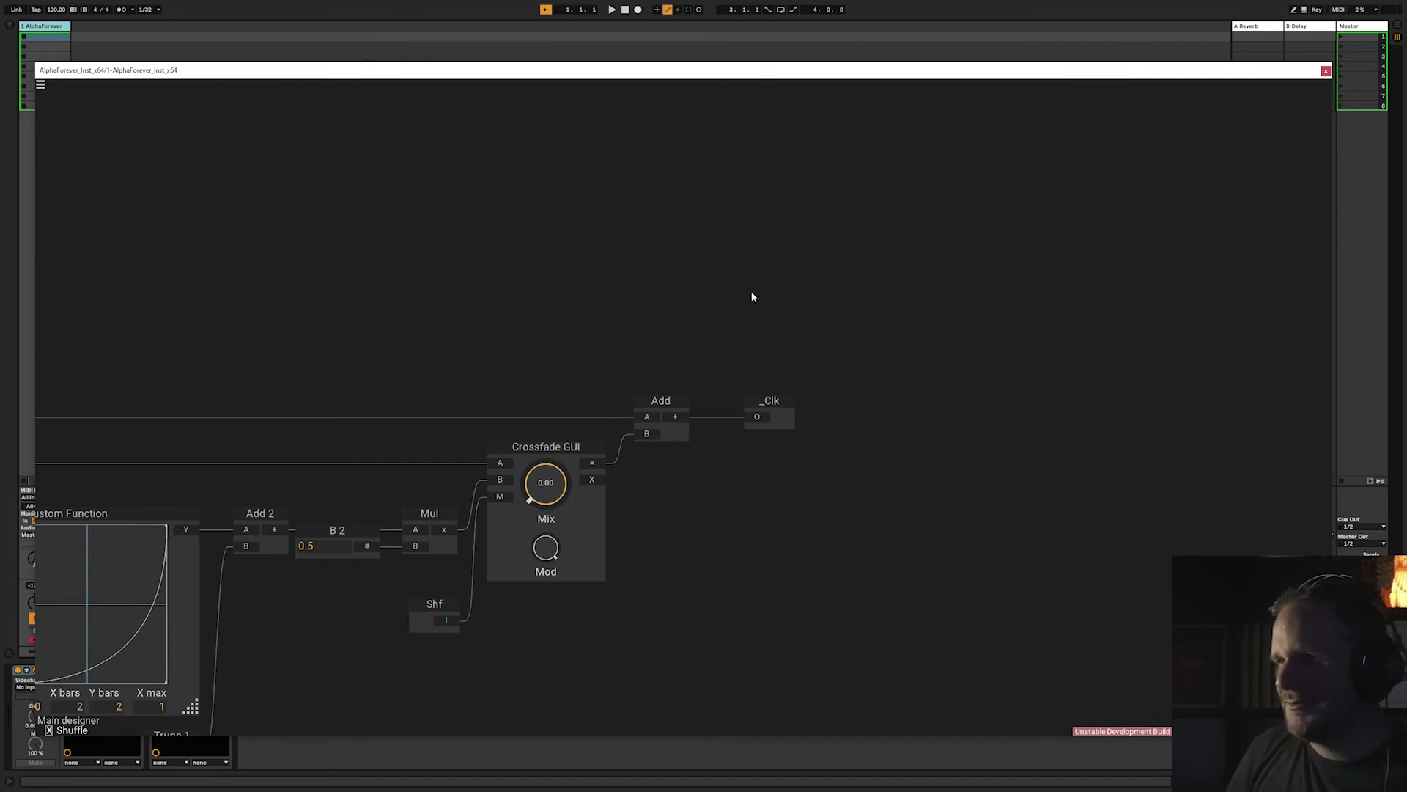
double_click(672, 293)
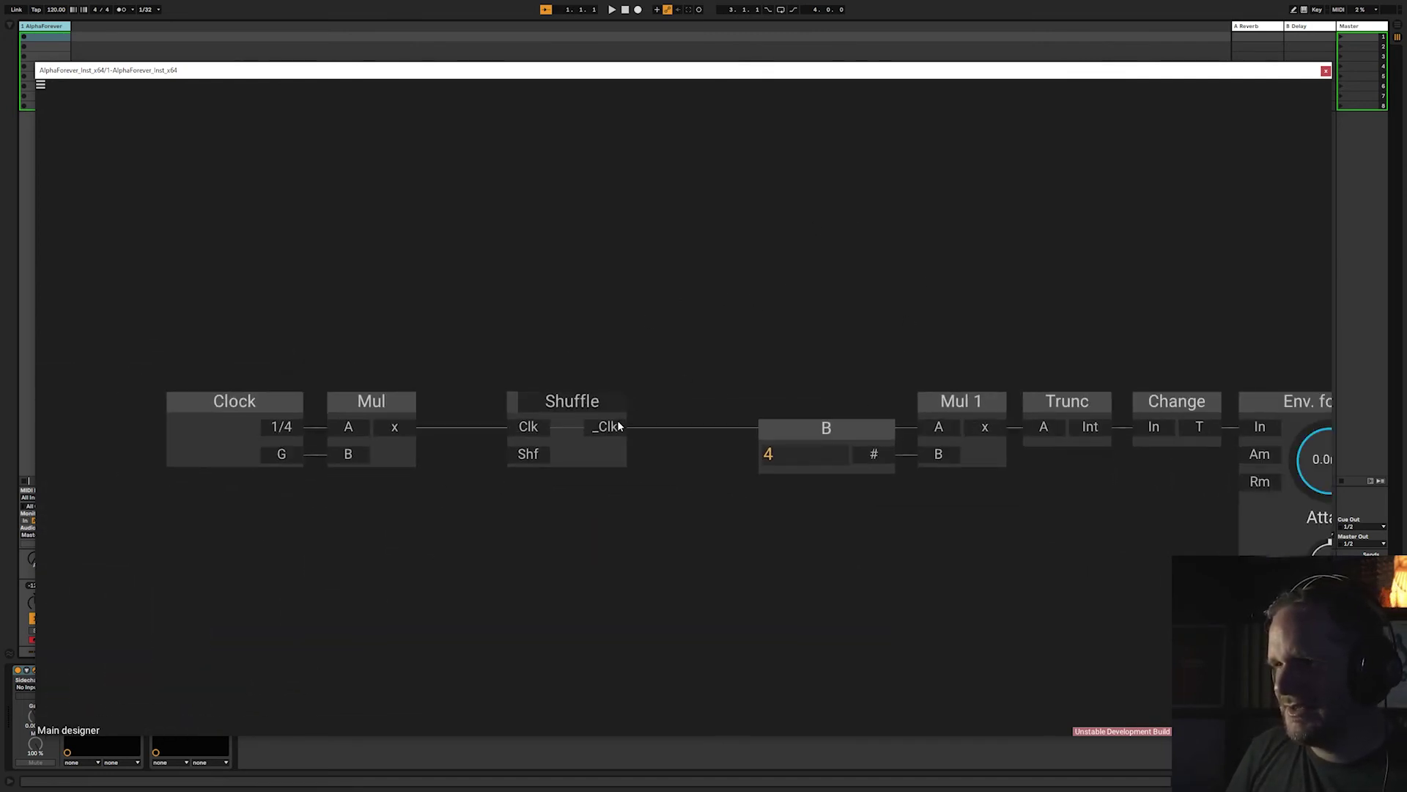
Route the clock through Shuffle's _Clk output into Mul 1, and create a knob for Shuffle's Shf input
left_click_drag(767, 407, 870, 407)
left_click(790, 343)
double_click(837, 462)
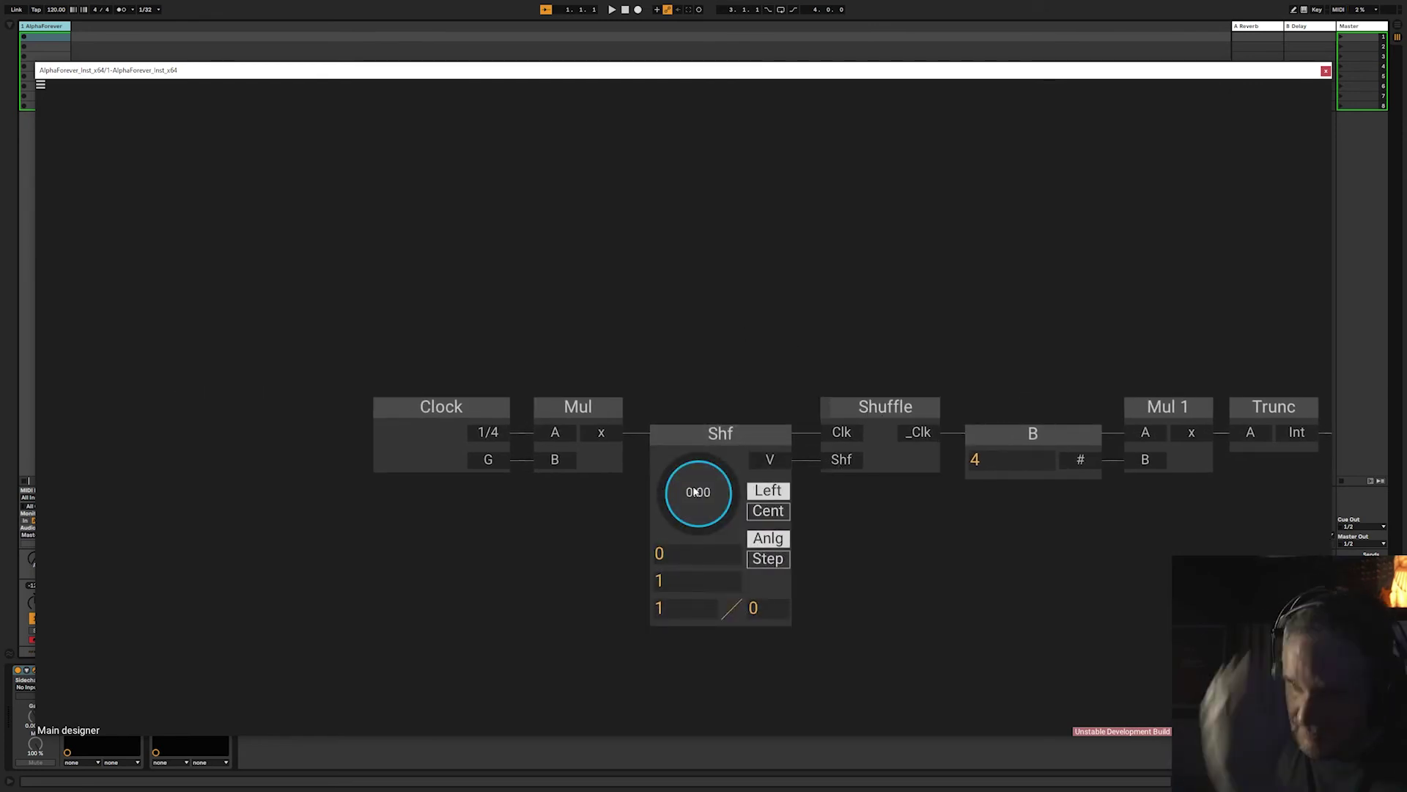
Wire the Change module's T output to OSC Multi's G input and stop playback
scroll(755, 336, "down", 3)
left_click_drag(911, 303, 572, 328)
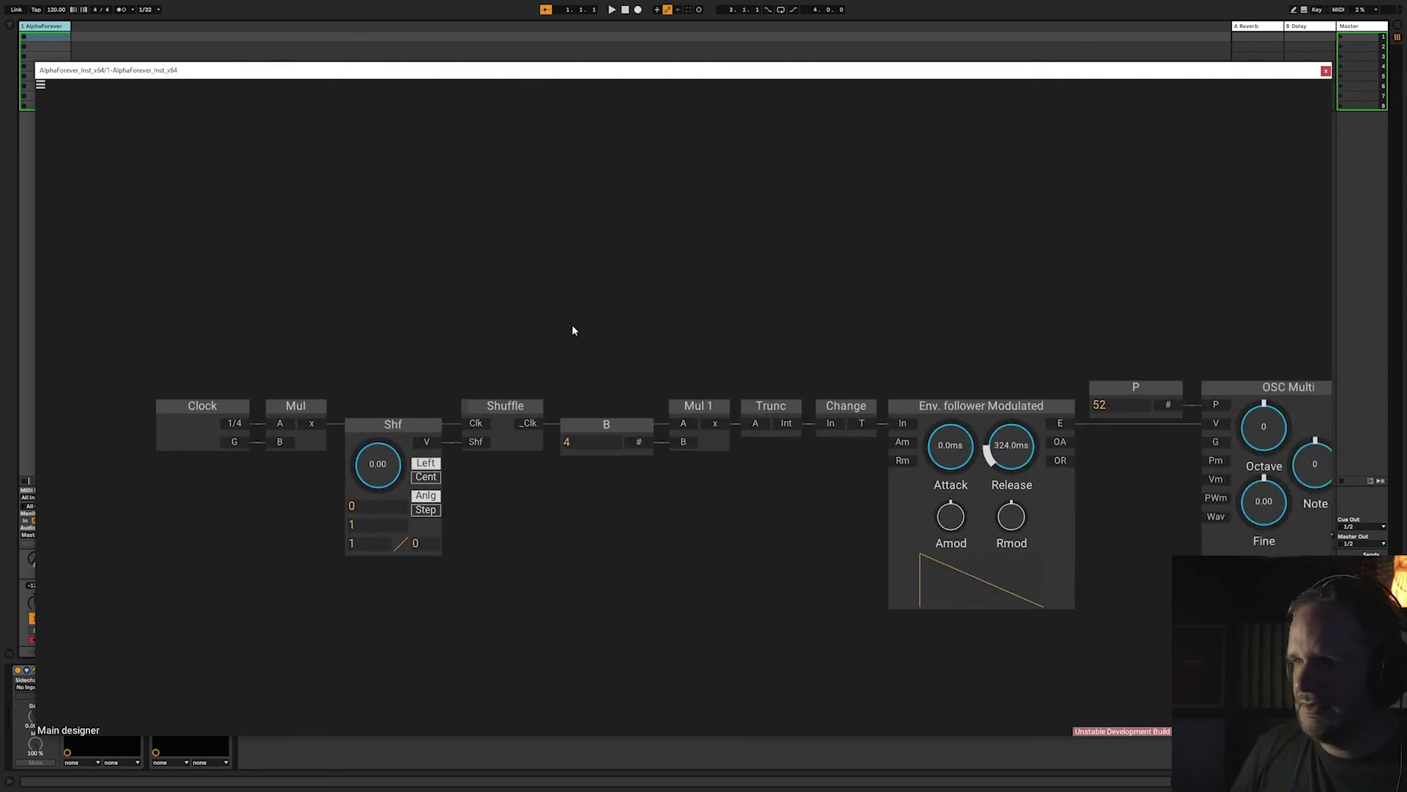
scroll(571, 328, "down", 2)
scroll(661, 303, "down", 1)
left_click_drag(724, 304, 600, 325)
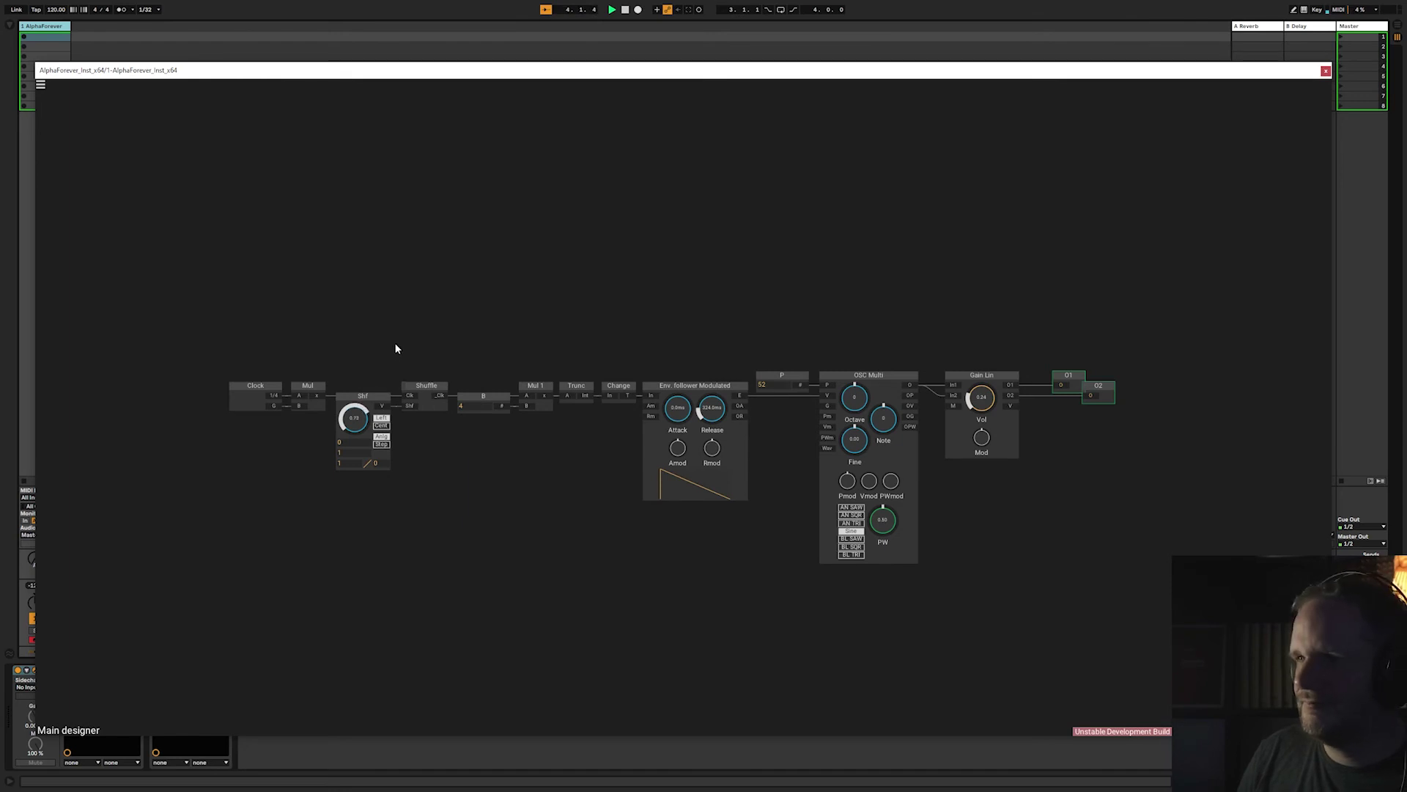
left_click(634, 394)
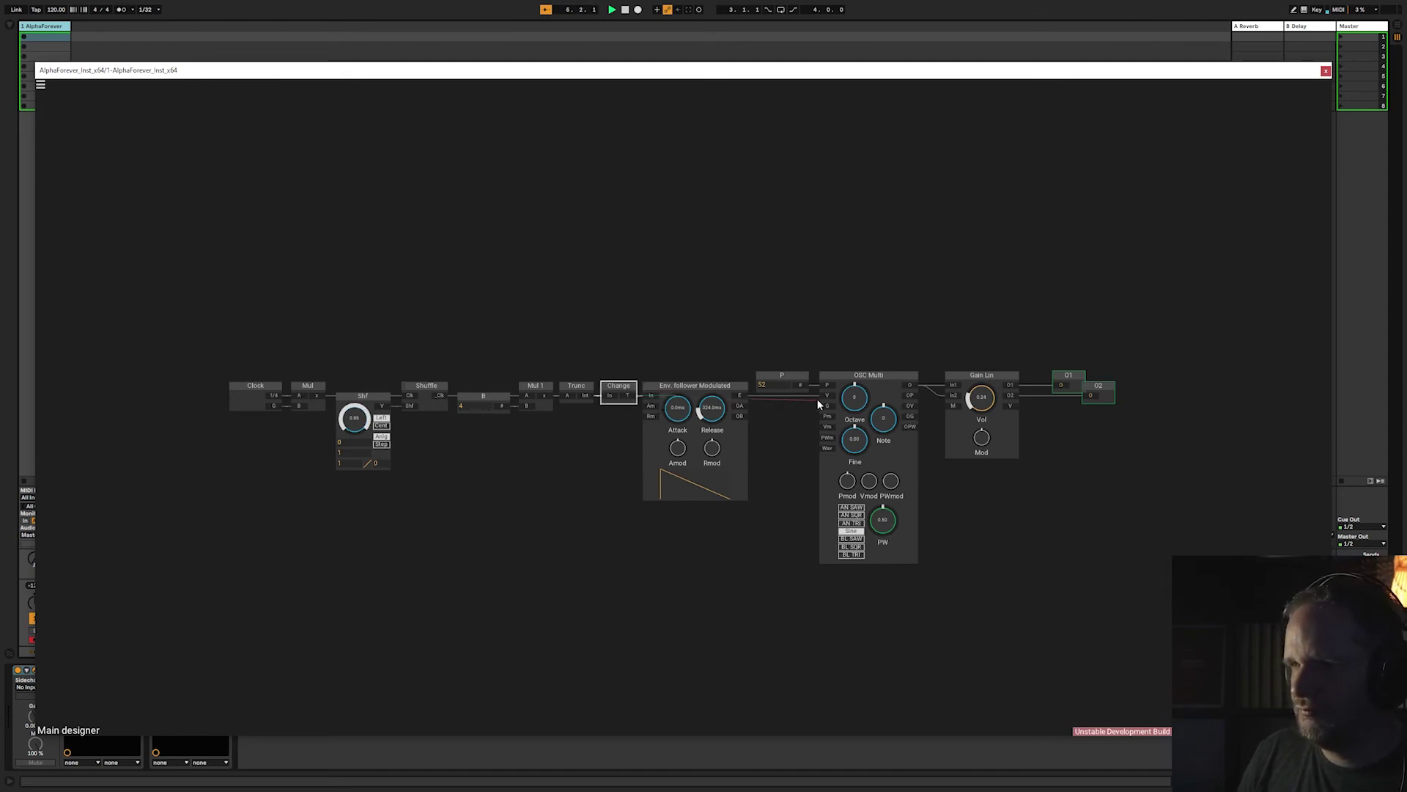
left_click_drag(817, 400, 827, 406)
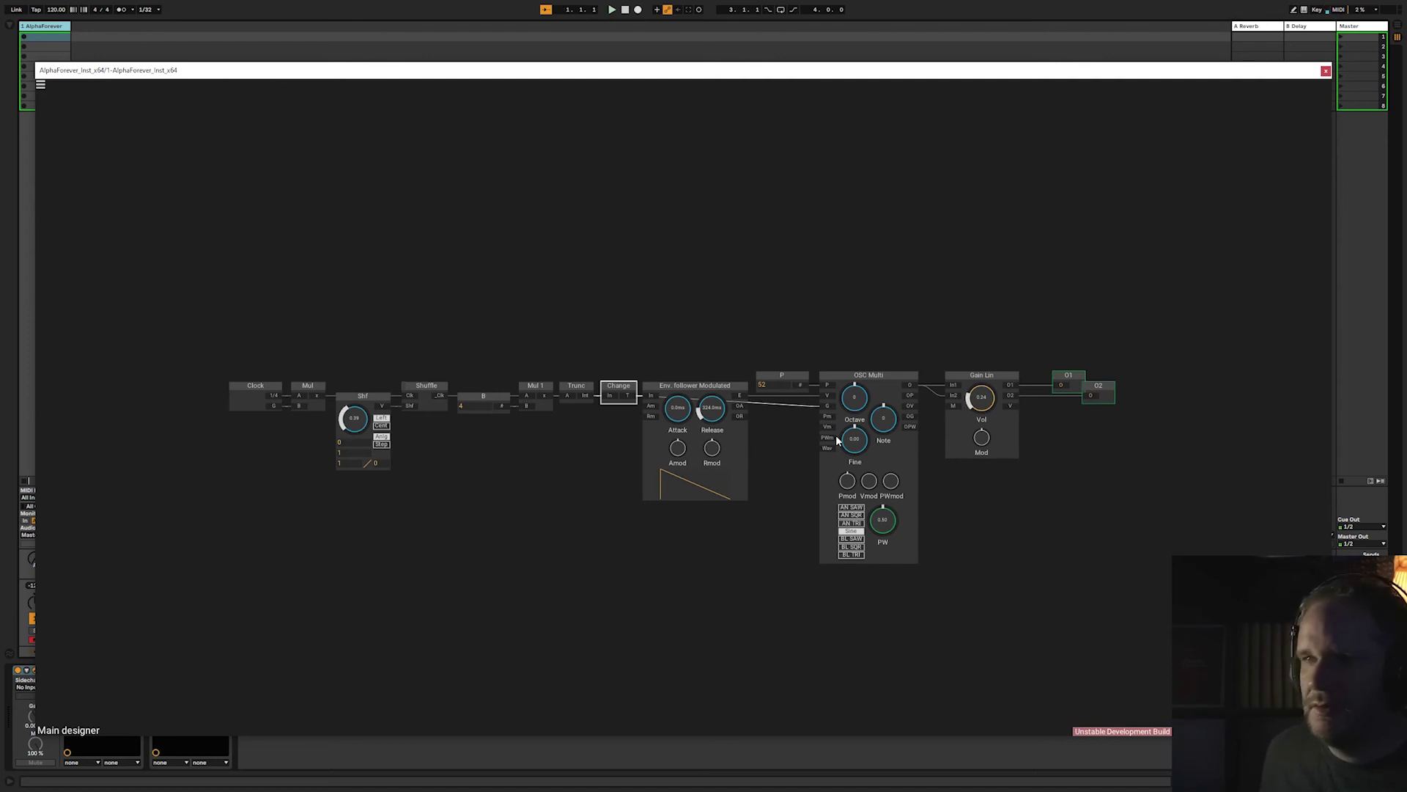
key("space")
Inside Shuffle, reshape the Custom Function into a symmetrical arch that starts and ends at zero, and start playback
double_click(430, 408)
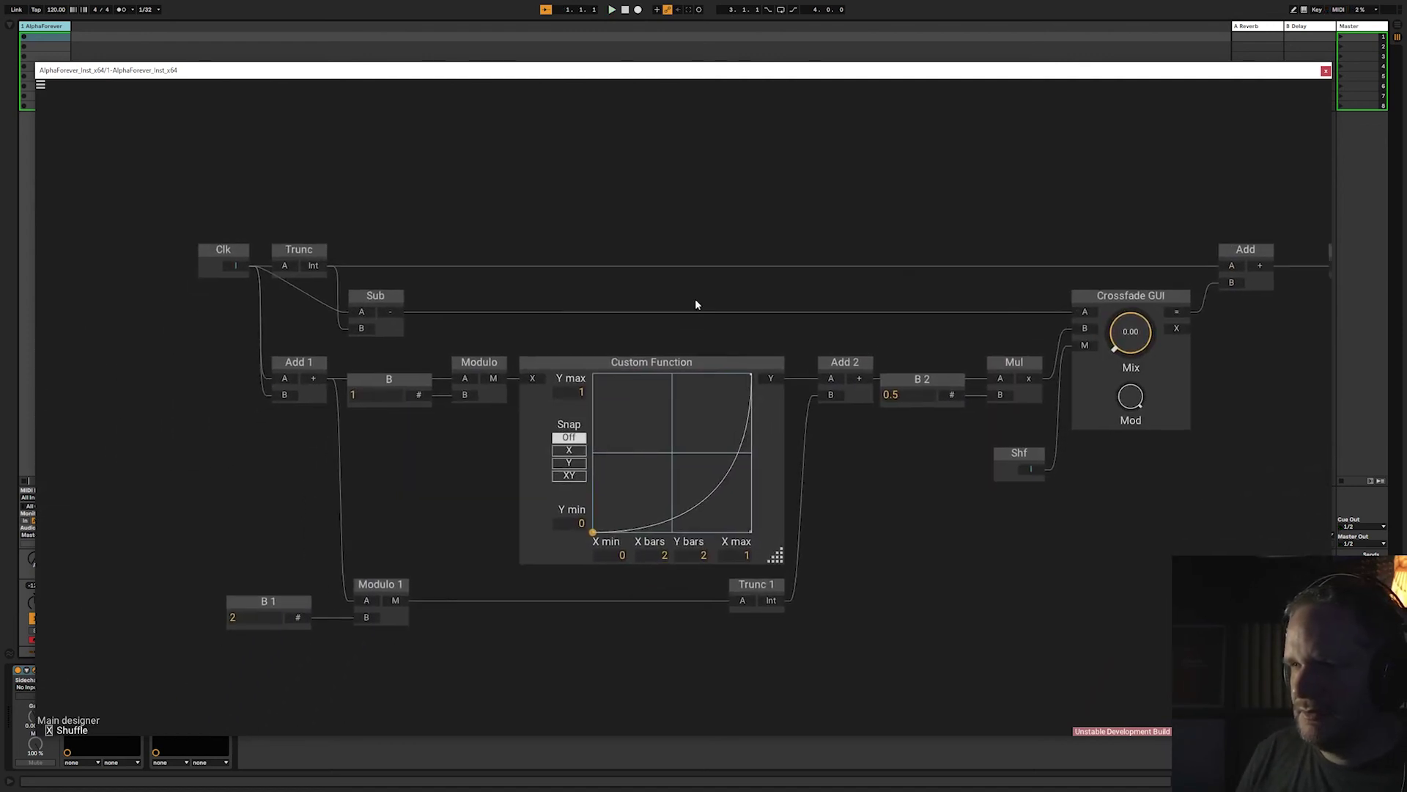
left_click_drag(751, 534, 621, 379)
left_click_drag(750, 374, 752, 534)
left_click_drag(620, 532, 672, 337)
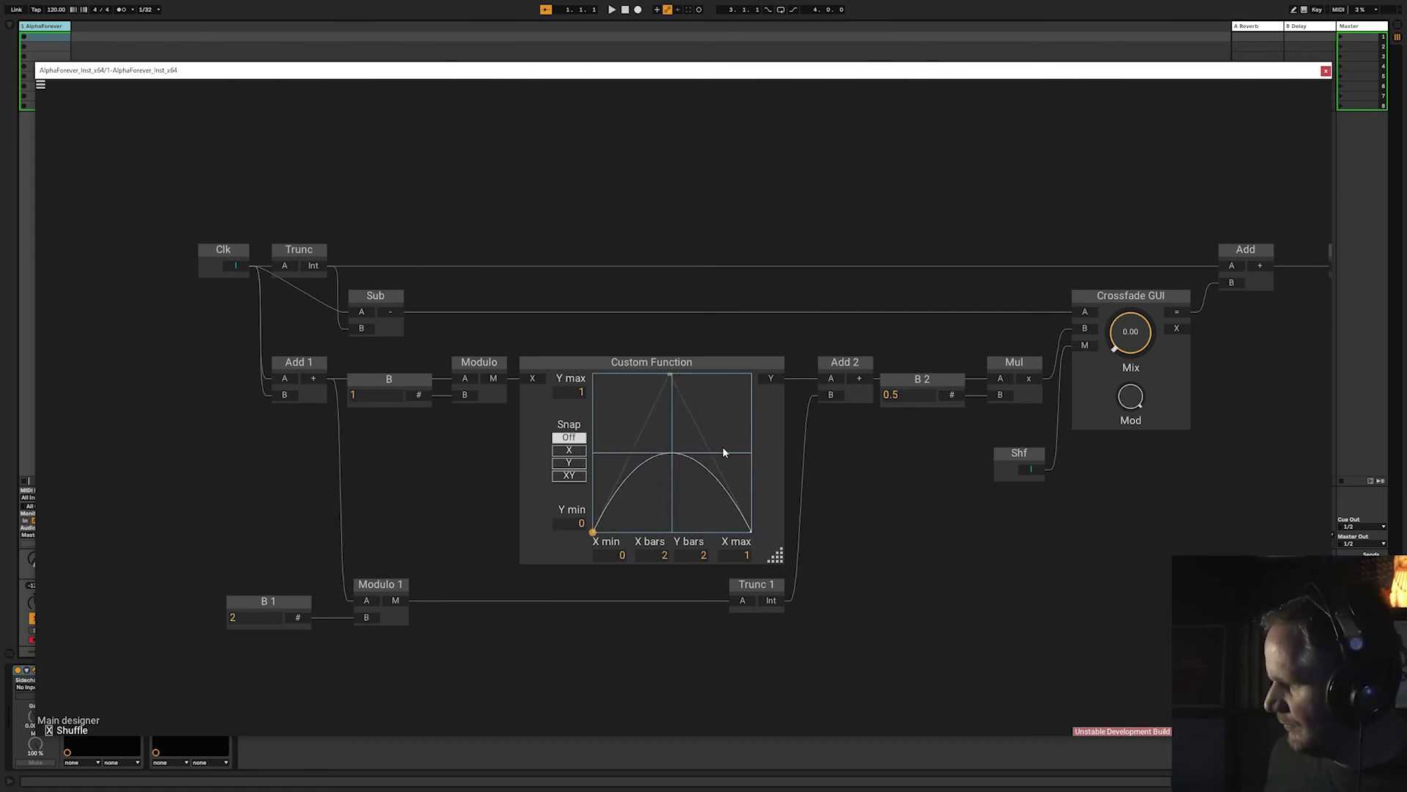
key("space")
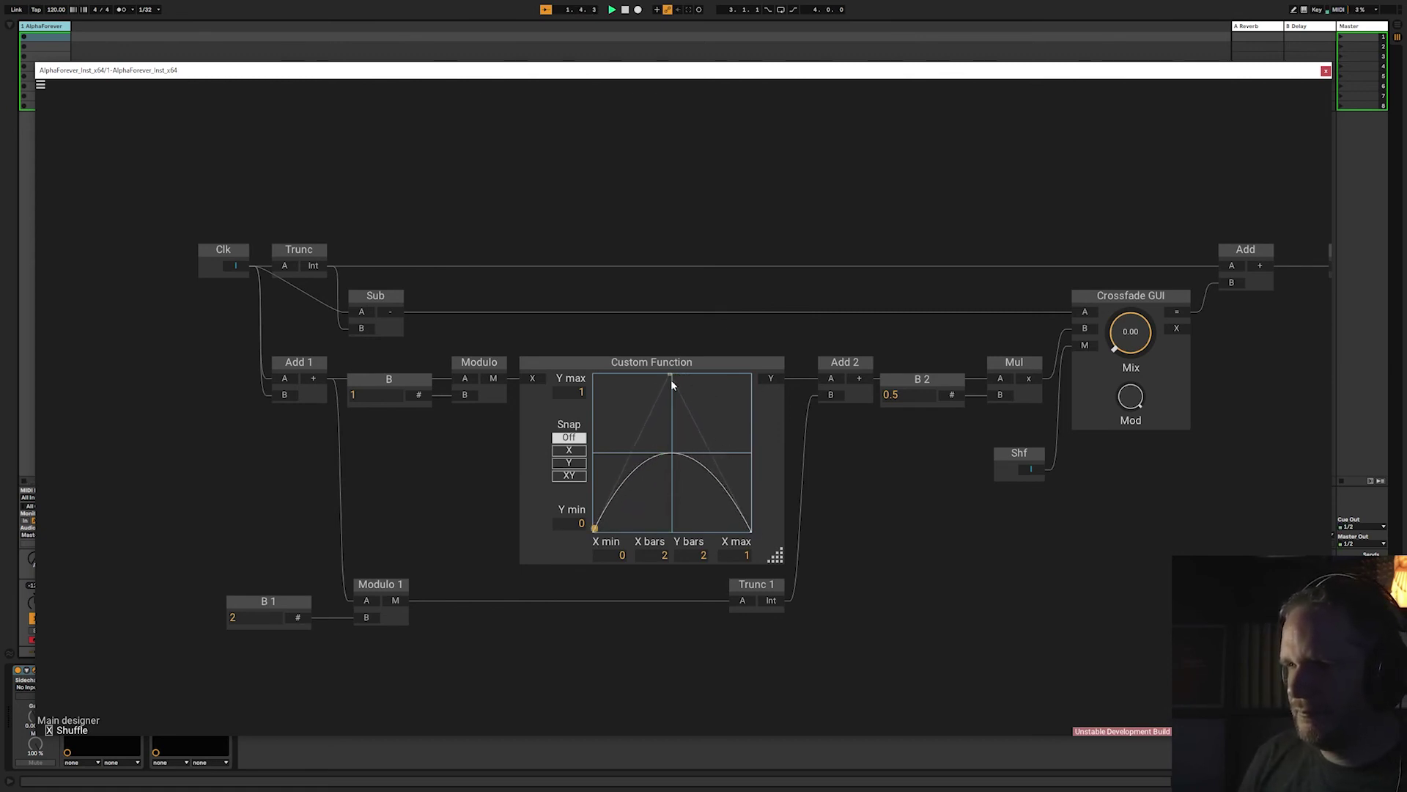
Add a curve point, place it at about X 0.12, Y 0.82 with a concave decay to zero, and return to the main patch
left_click_drag(670, 377, 728, 393)
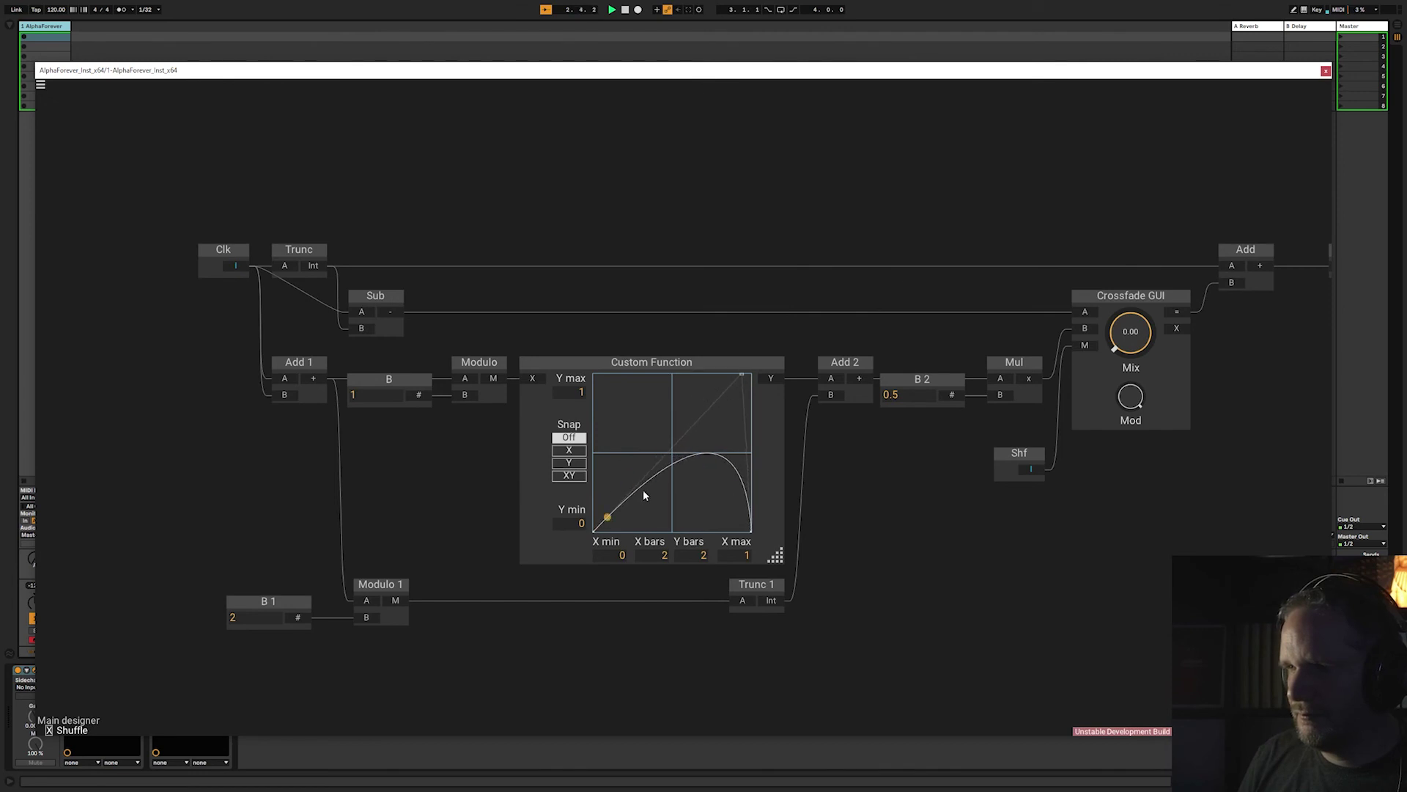
left_click_drag(641, 485, 692, 522)
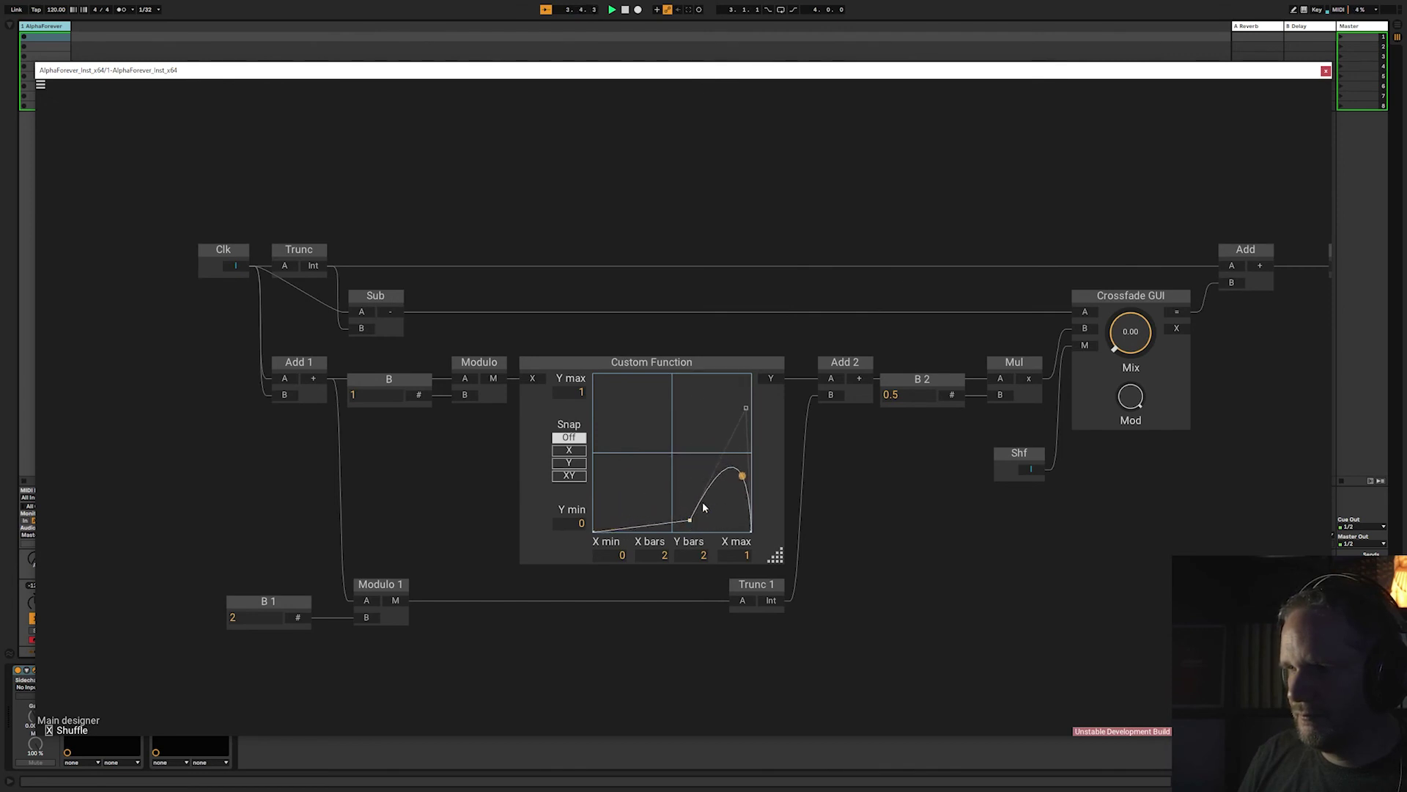
left_click_drag(747, 421, 736, 374)
left_click_drag(690, 520, 613, 403)
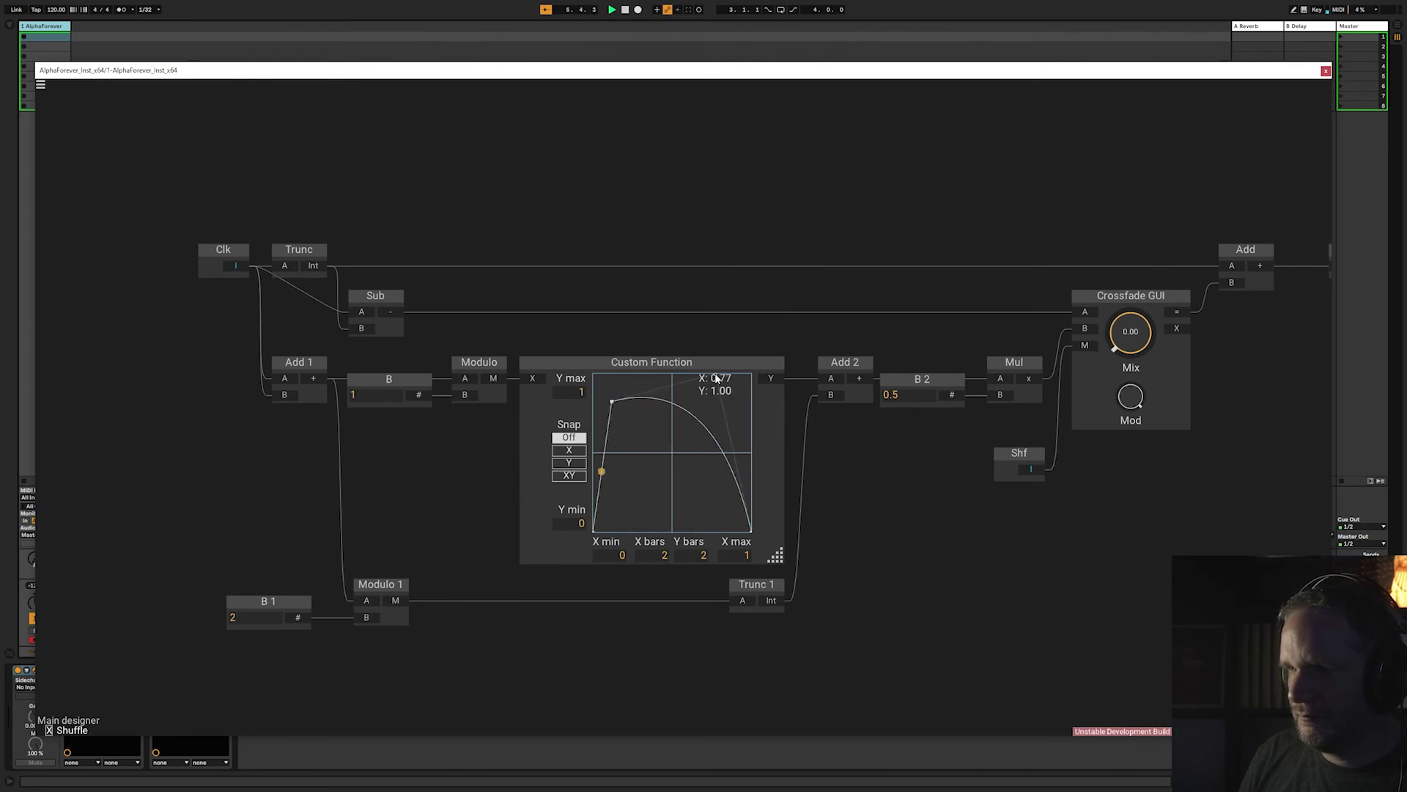
left_click_drag(716, 378, 635, 504)
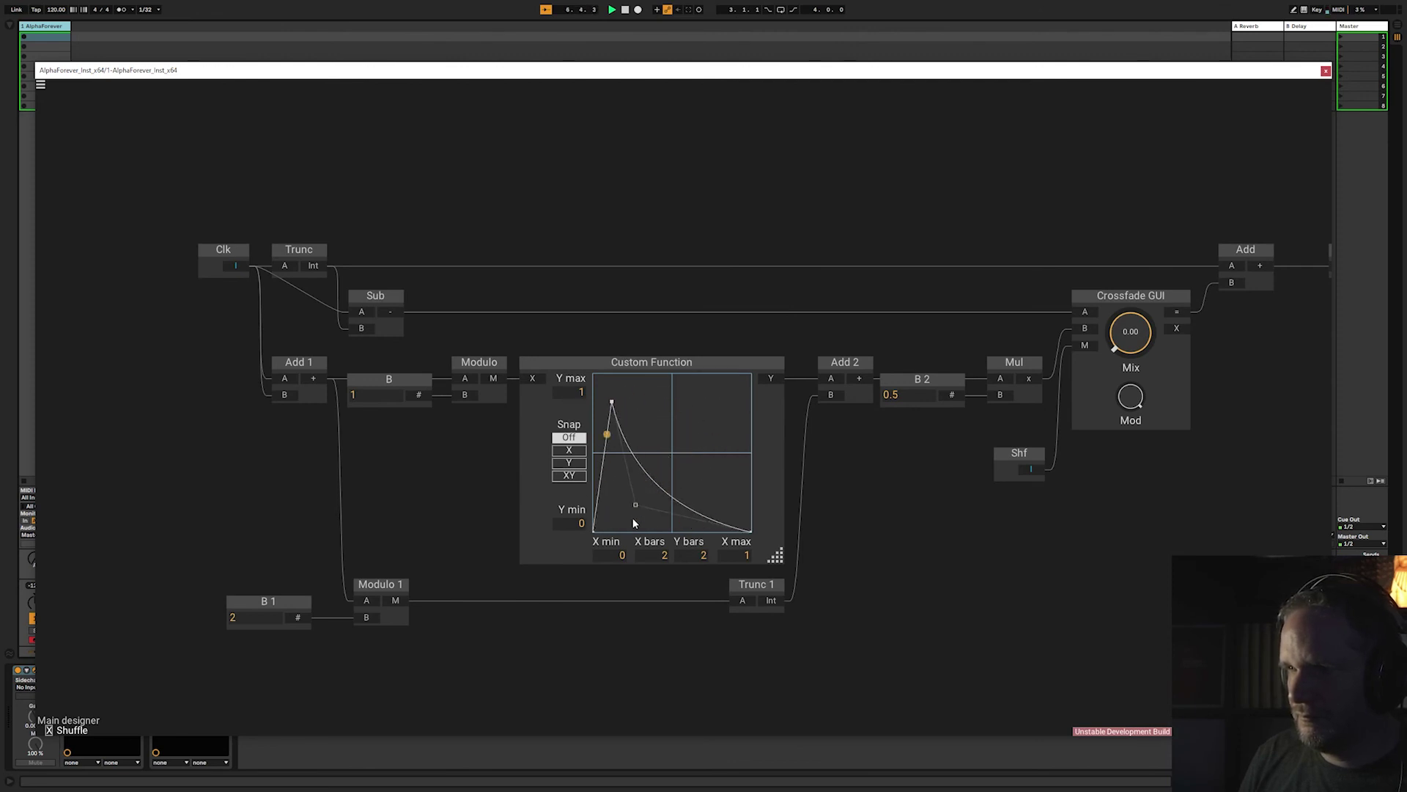
double_click(920, 534)
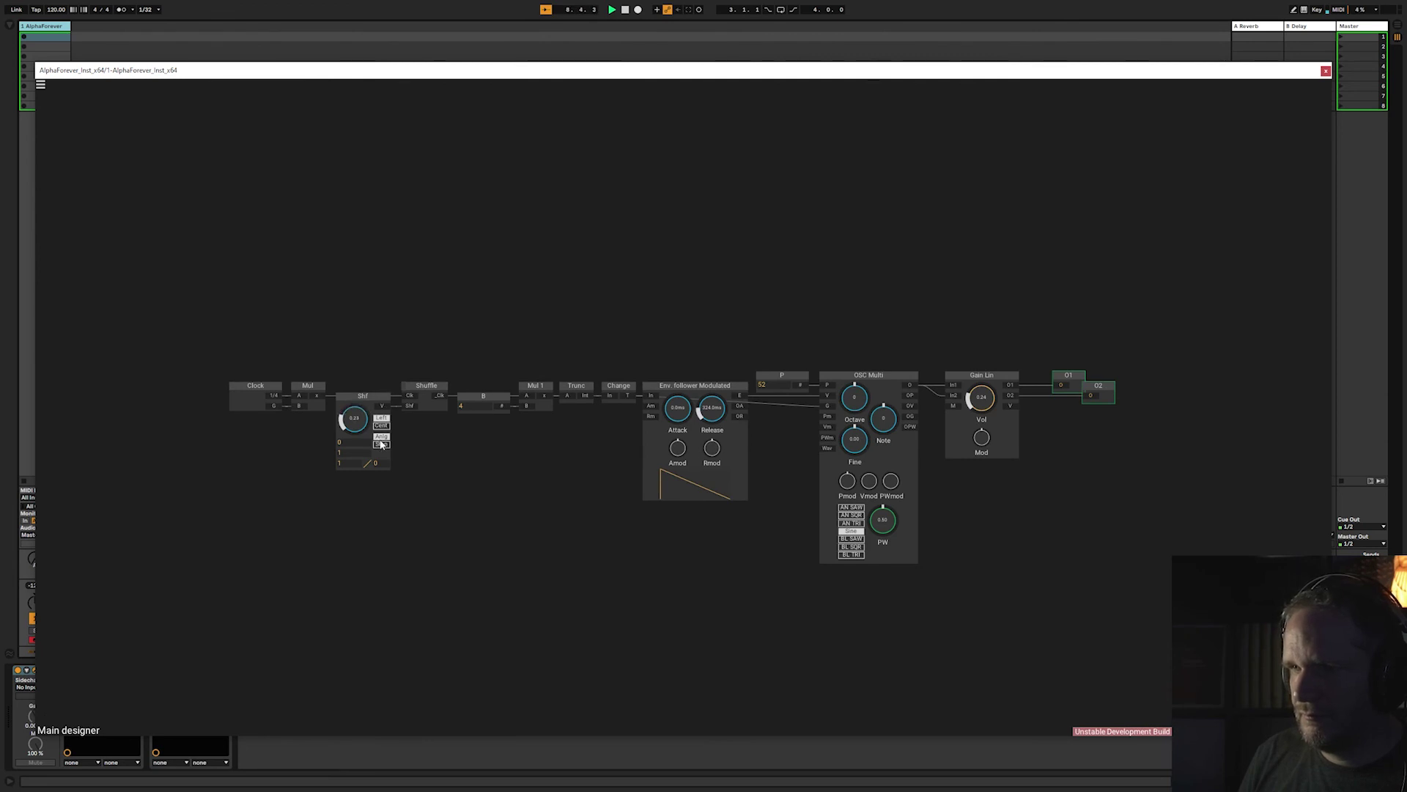
left_click_drag(466, 490, 588, 565)
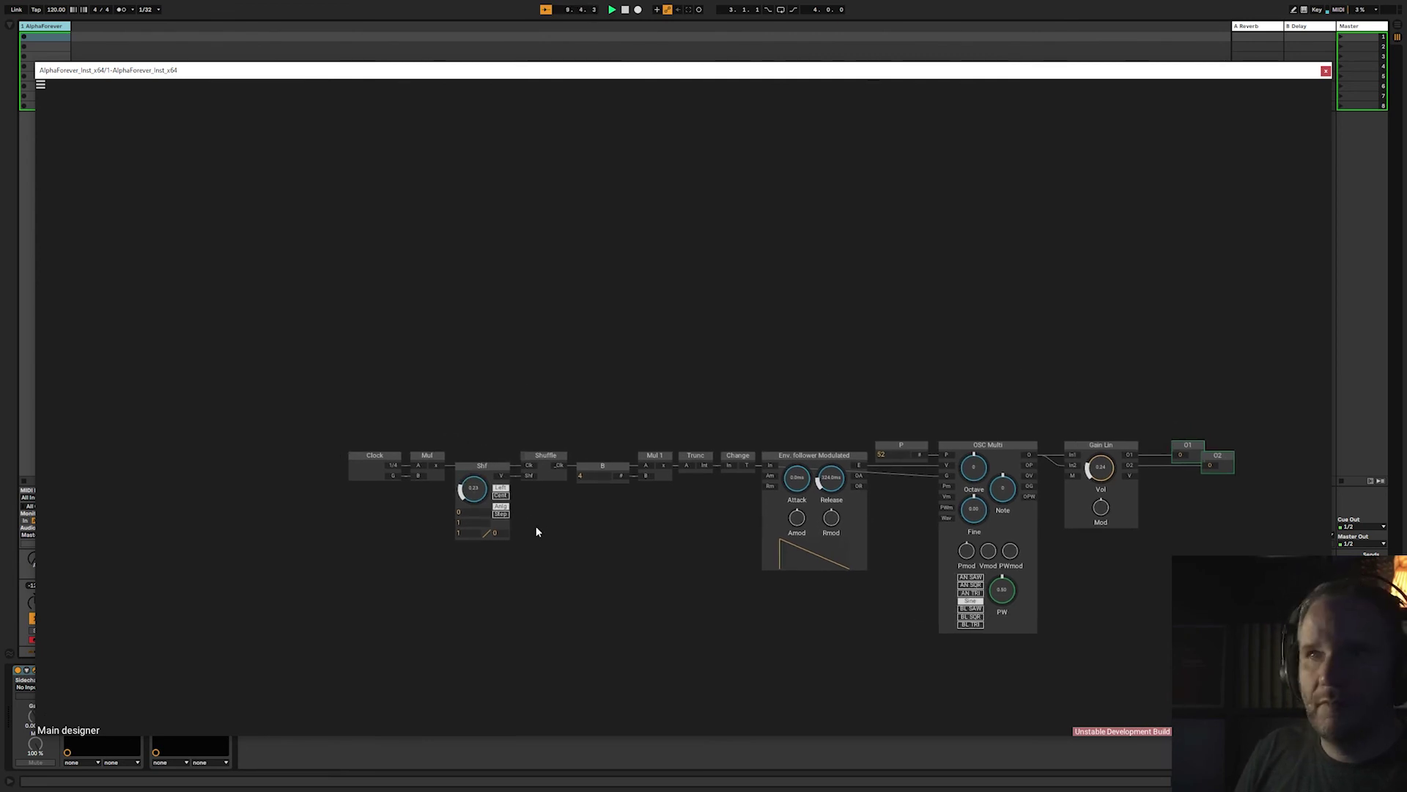
Reopen Shuffle and reshape the Custom Function into a broad rounded hump with its peak at maximum height past the midpoint
double_click(544, 476)
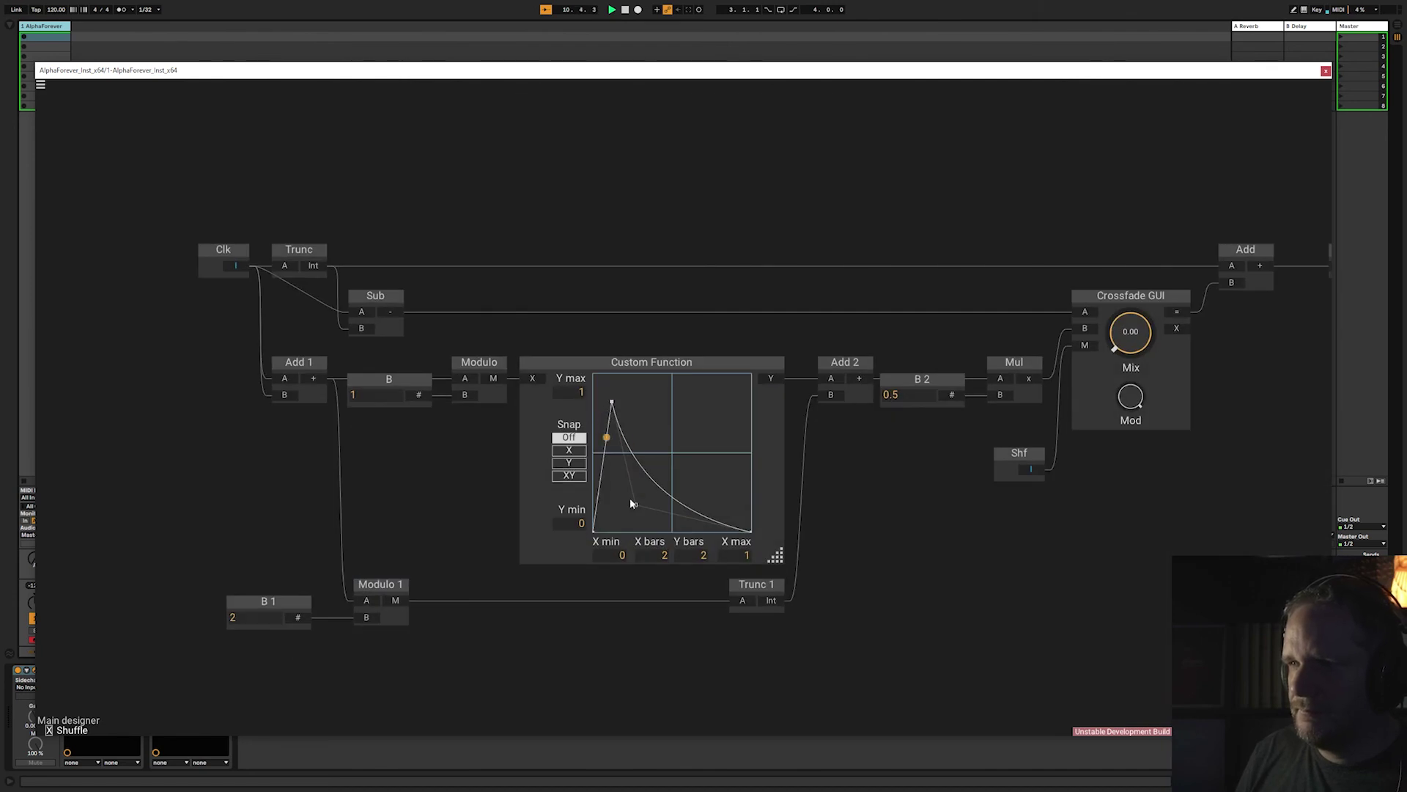
left_click_drag(661, 485, 709, 410)
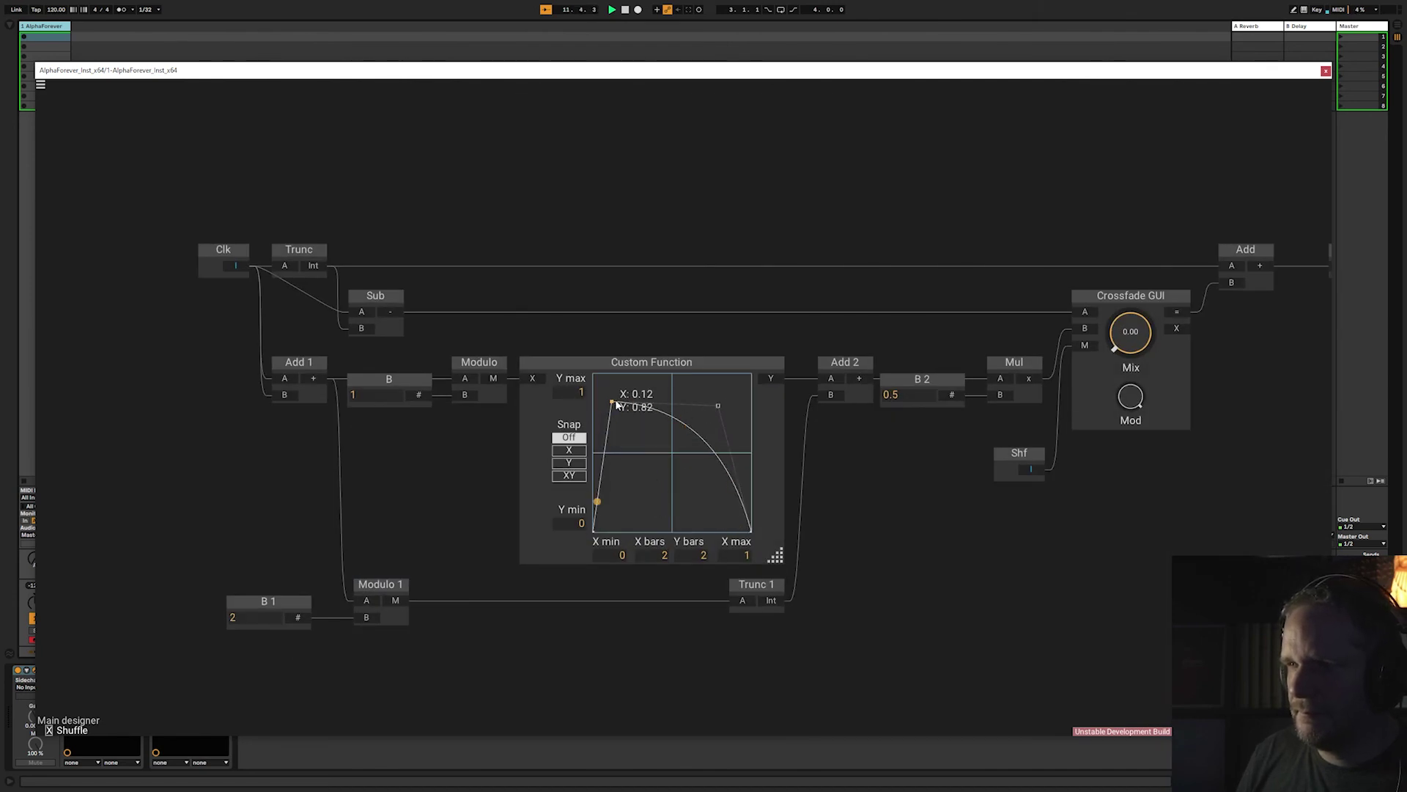
left_click_drag(611, 402, 705, 405)
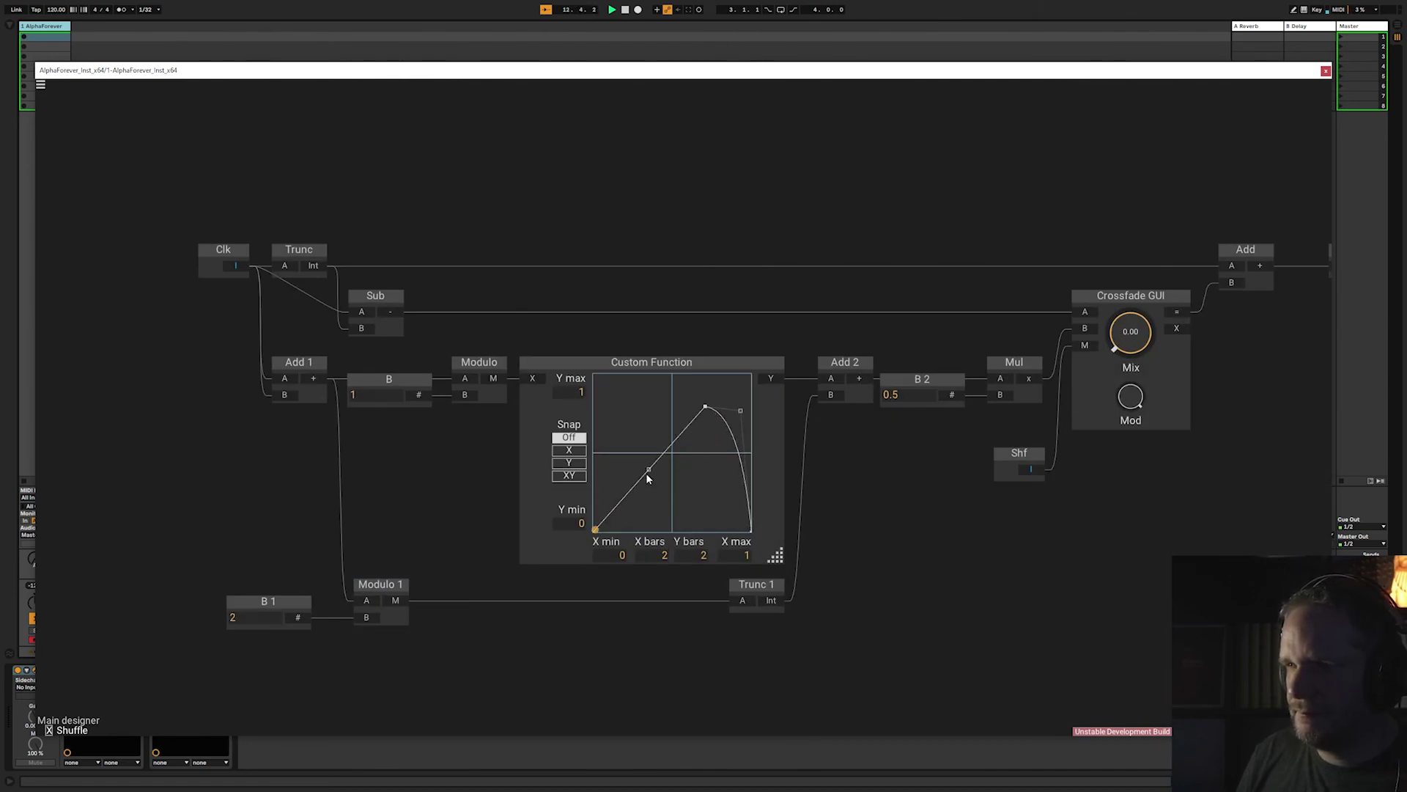
left_click_drag(654, 472, 704, 529)
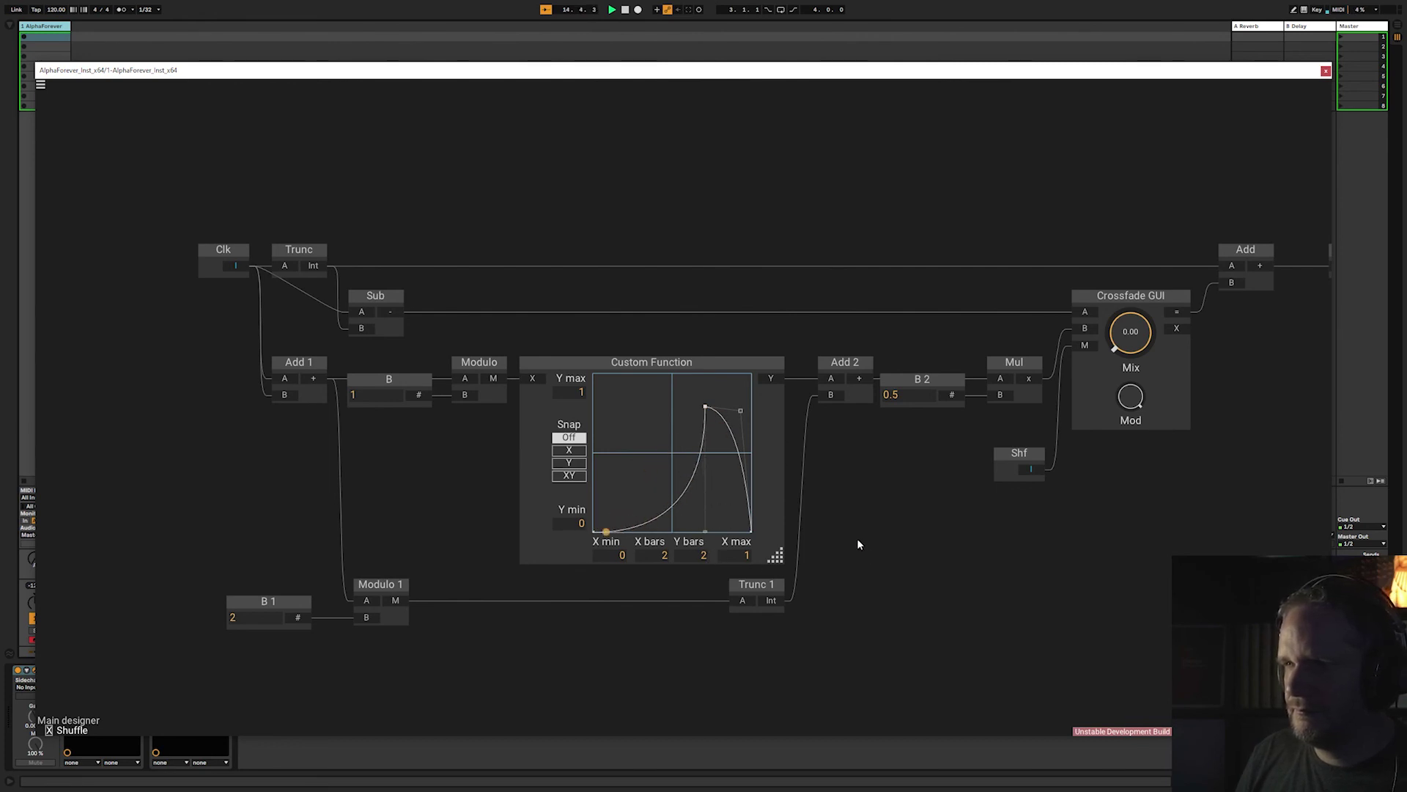
left_click_drag(705, 406, 766, 365)
left_click_drag(705, 500, 591, 409)
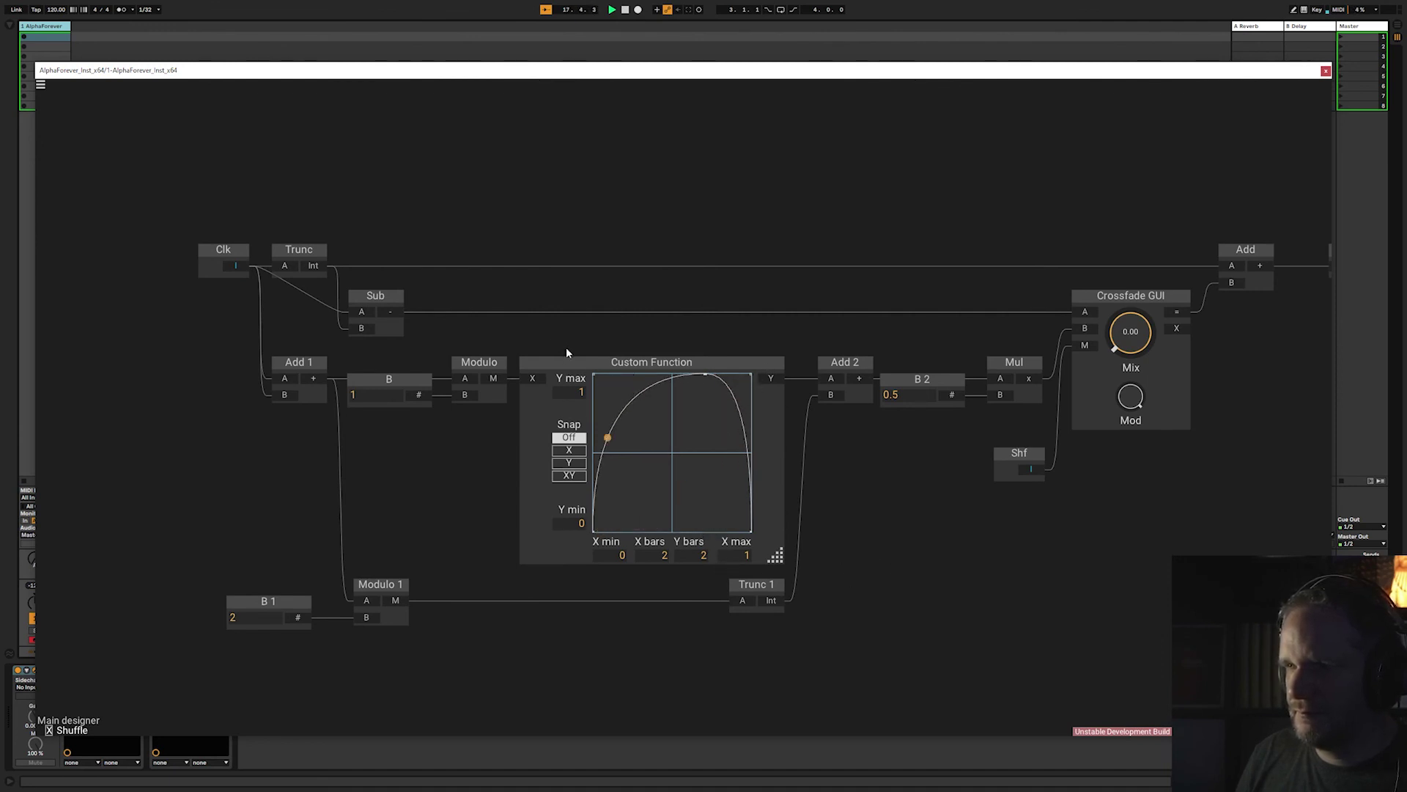
In the main patch, set the envelope follower's Release to 144 ms and the Shf knob to 0.27, and stop playback
double_click(839, 518)
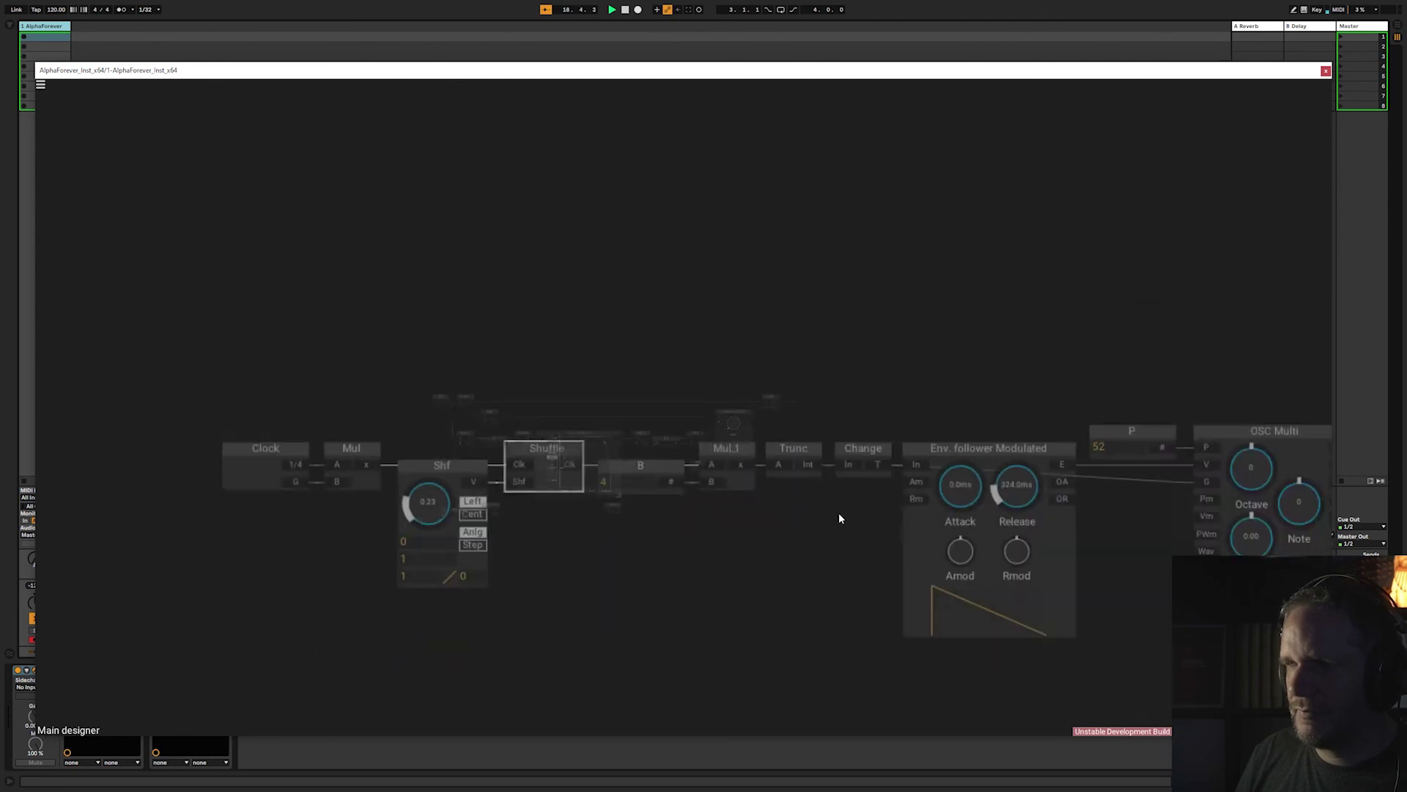
left_click_drag(831, 483, 831, 489)
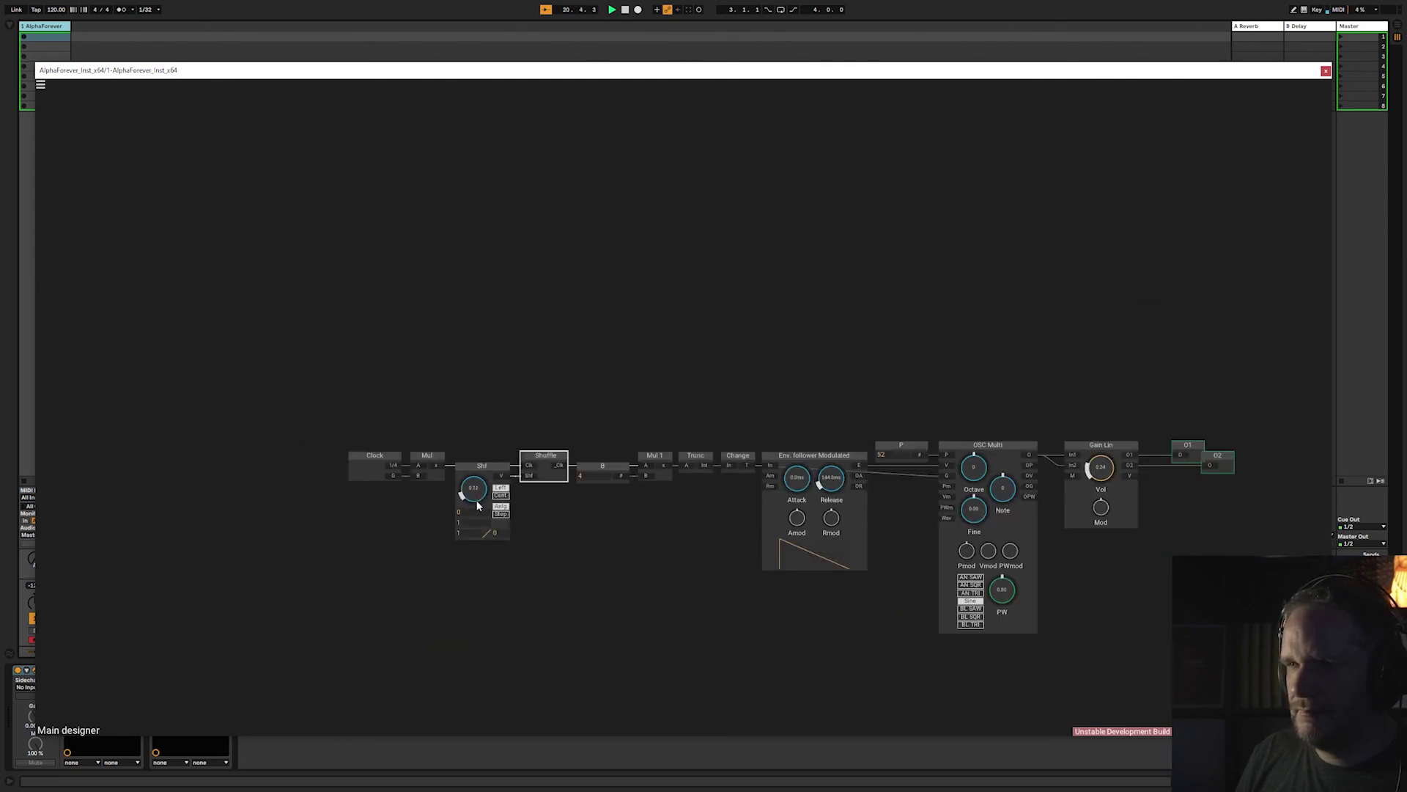
left_click_drag(477, 505, 508, 486)
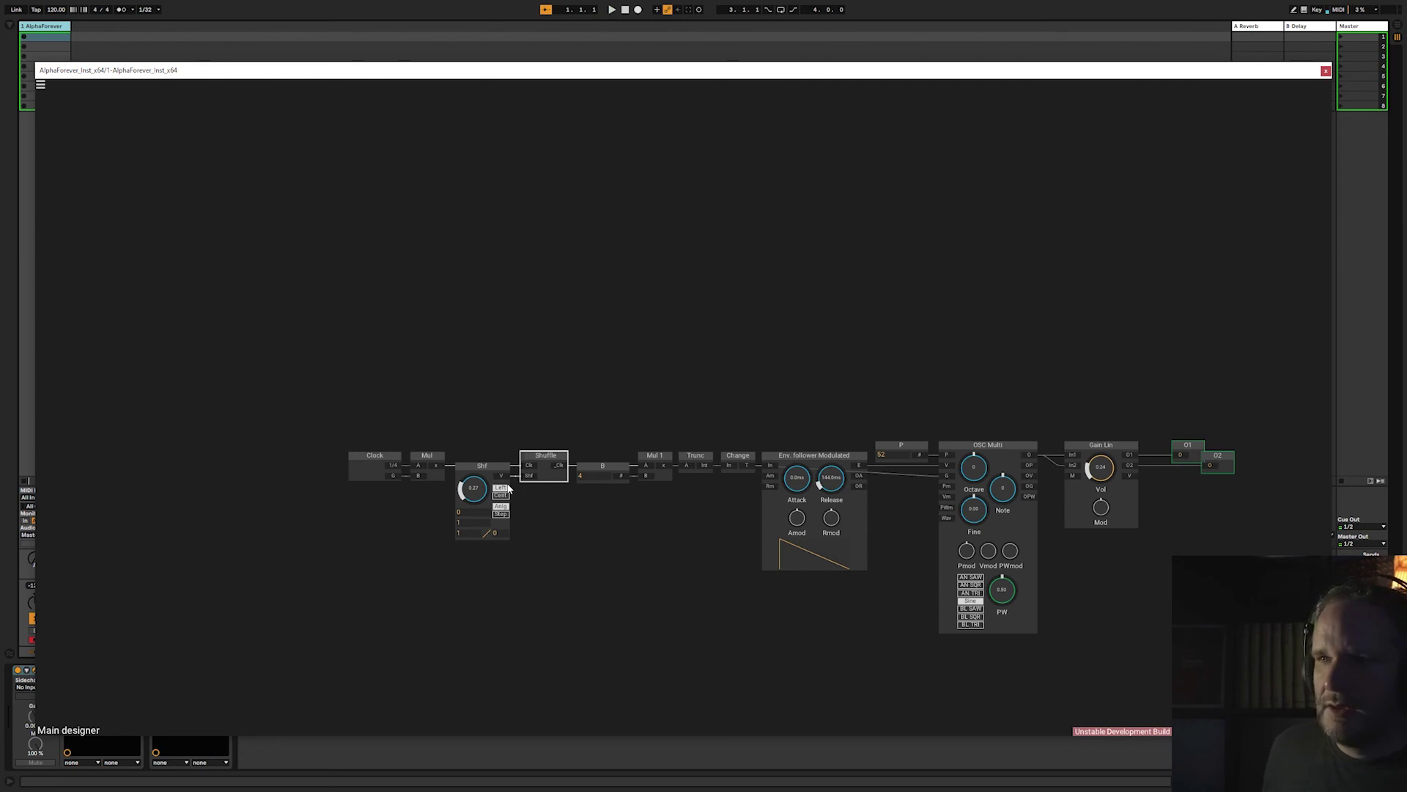
key("space")
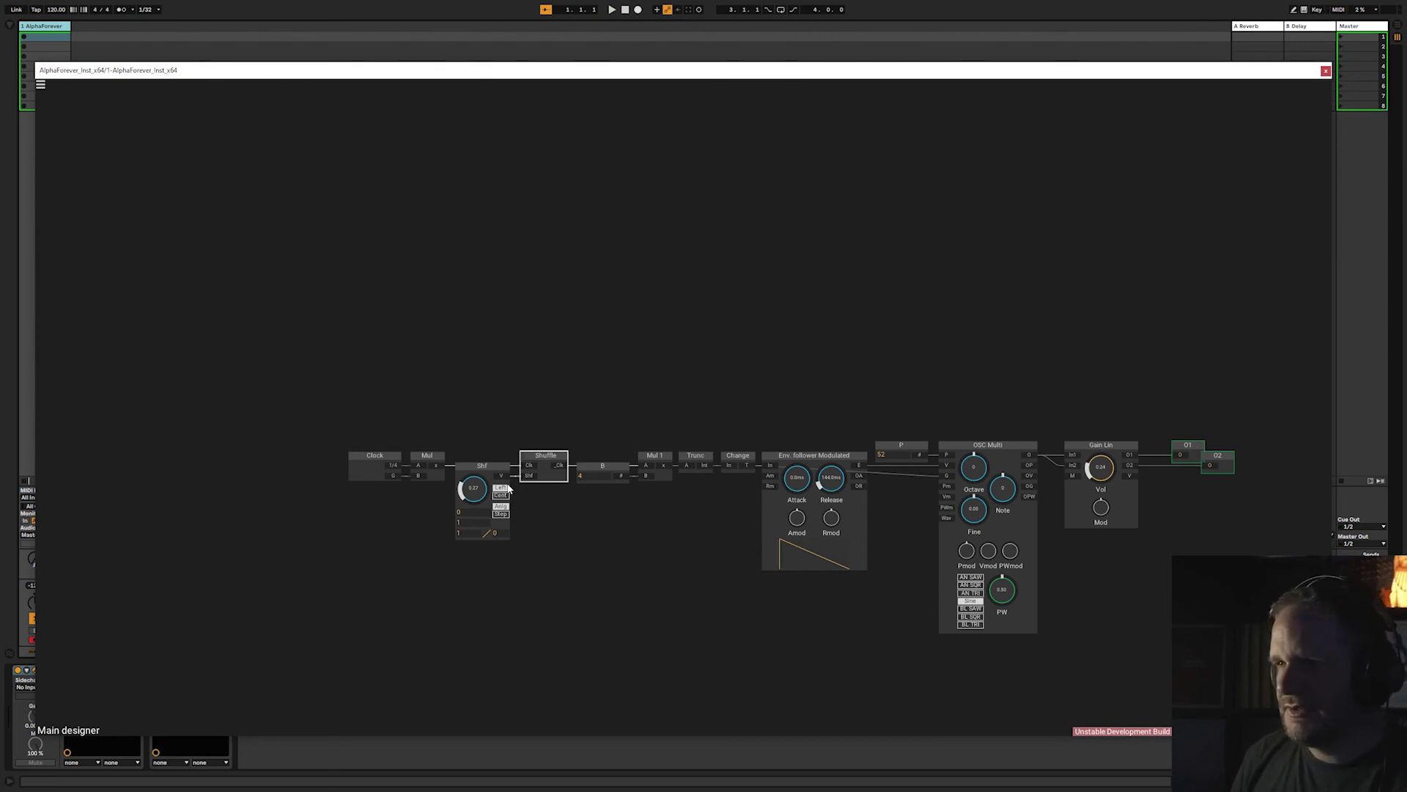
Examine the full main patch and the internal wiring of the Shuffle module
left_click_drag(609, 383, 595, 268)
scroll(537, 320, "up", 3)
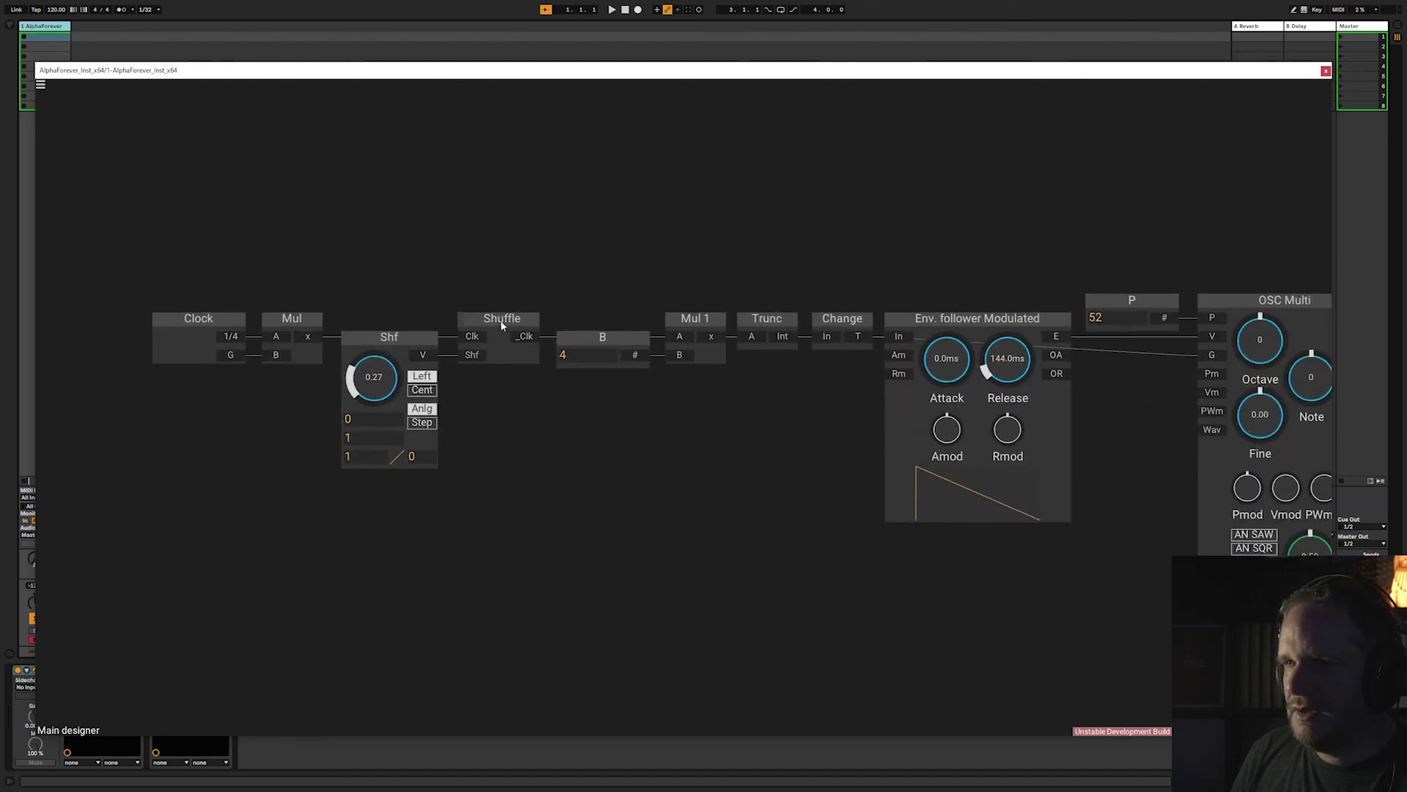
left_click(499, 358)
double_click(499, 357)
left_click_drag(660, 301, 609, 289)
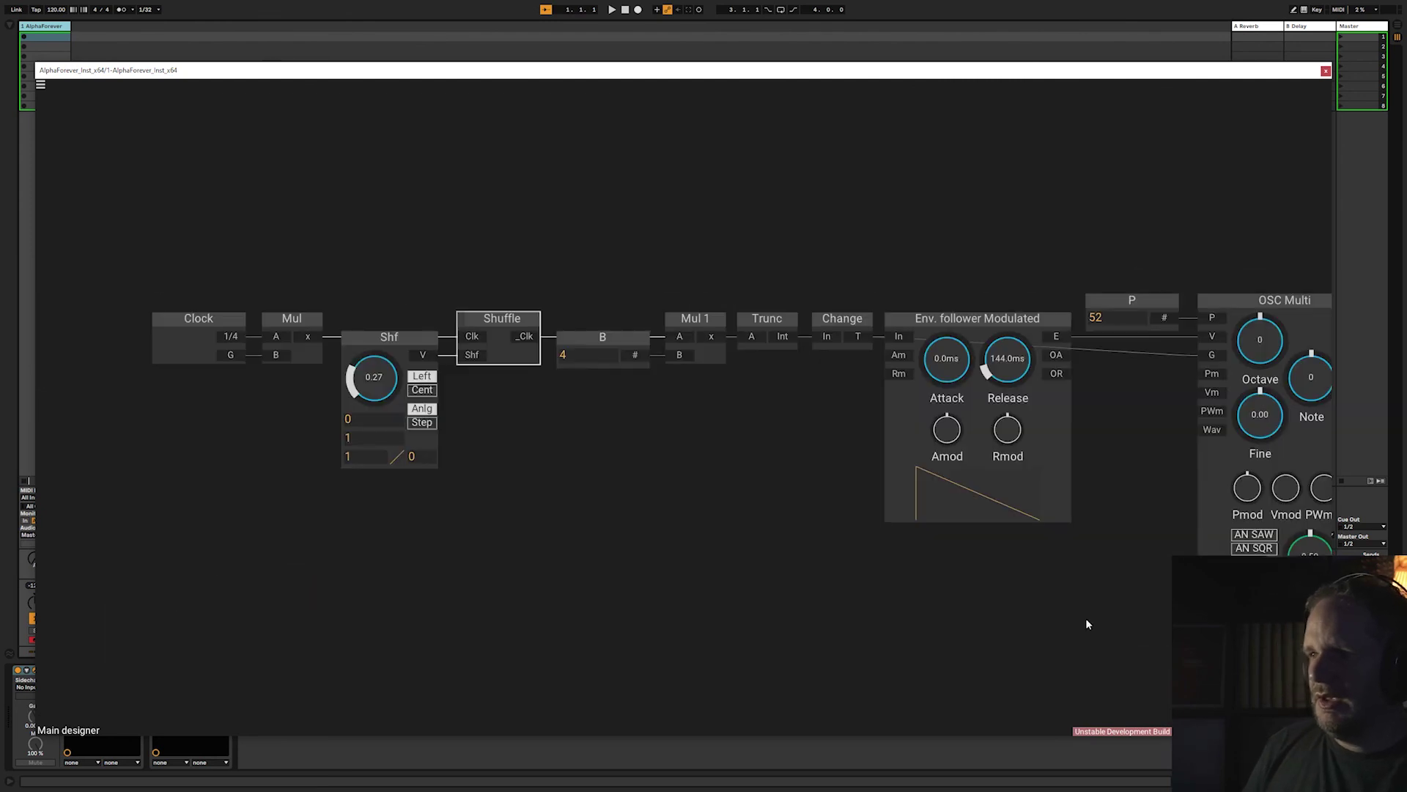
left_click_drag(1115, 645, 747, 481)
scroll(1007, 636, "down", 5)
scroll(726, 482, "up", 2)
left_click_drag(610, 439, 613, 488)
double_click(387, 350)
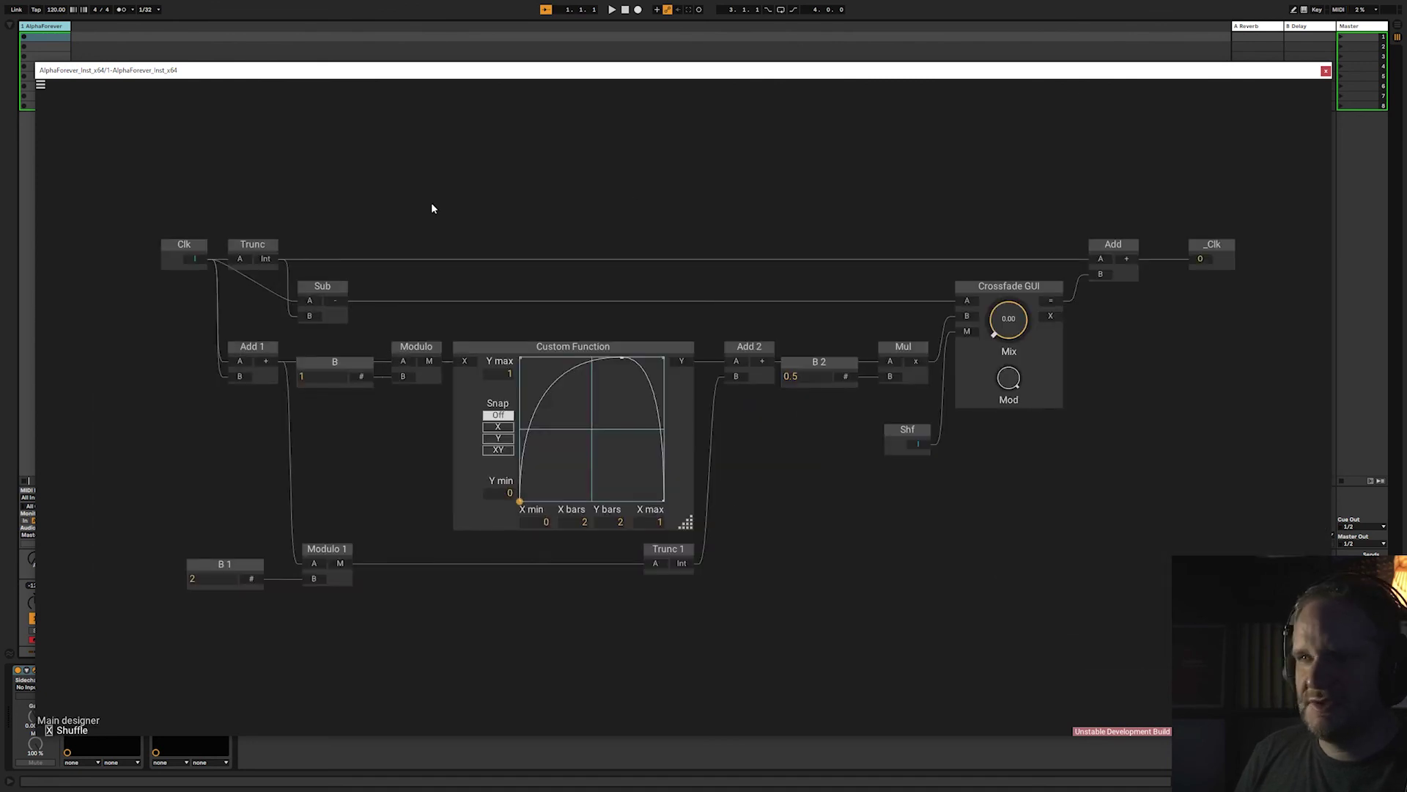
double_click(432, 208)
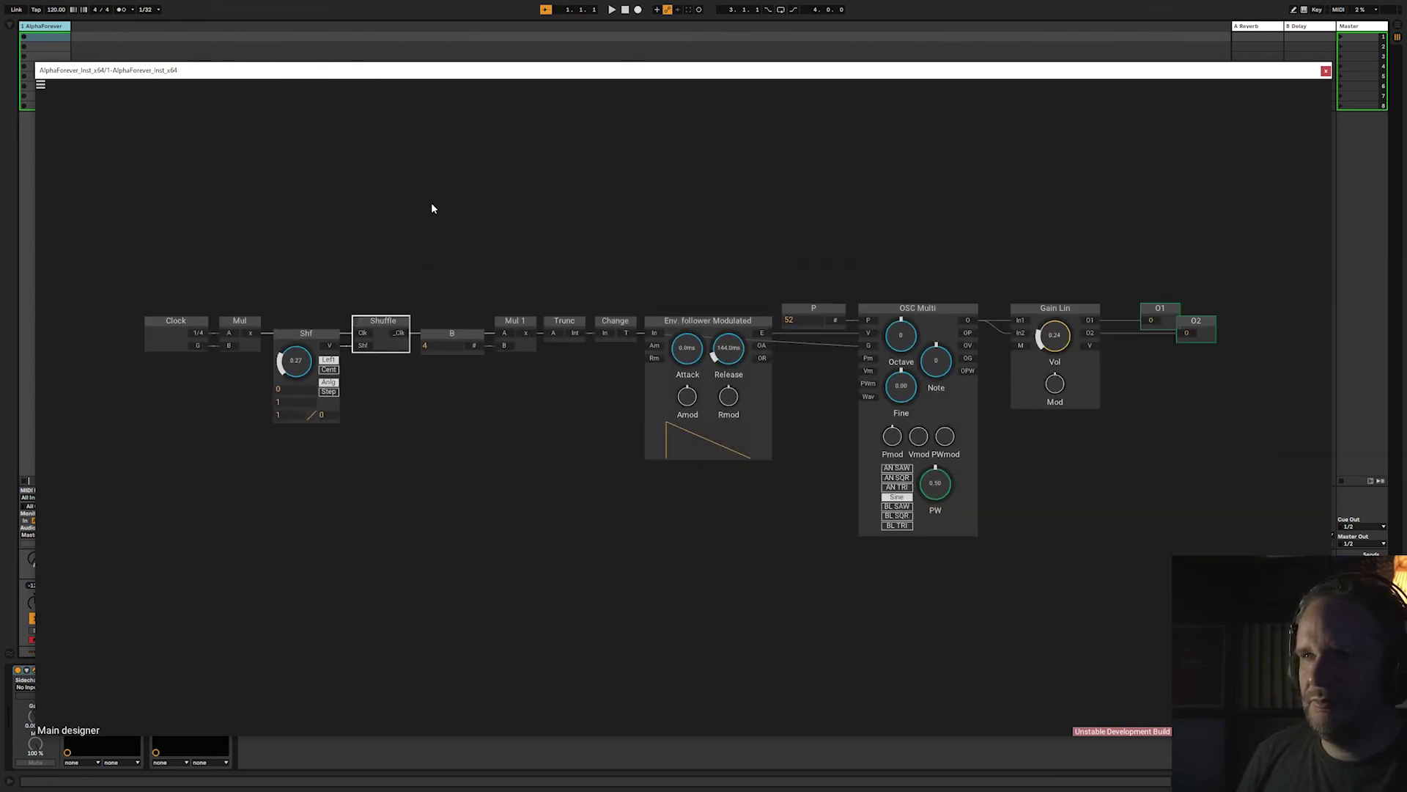